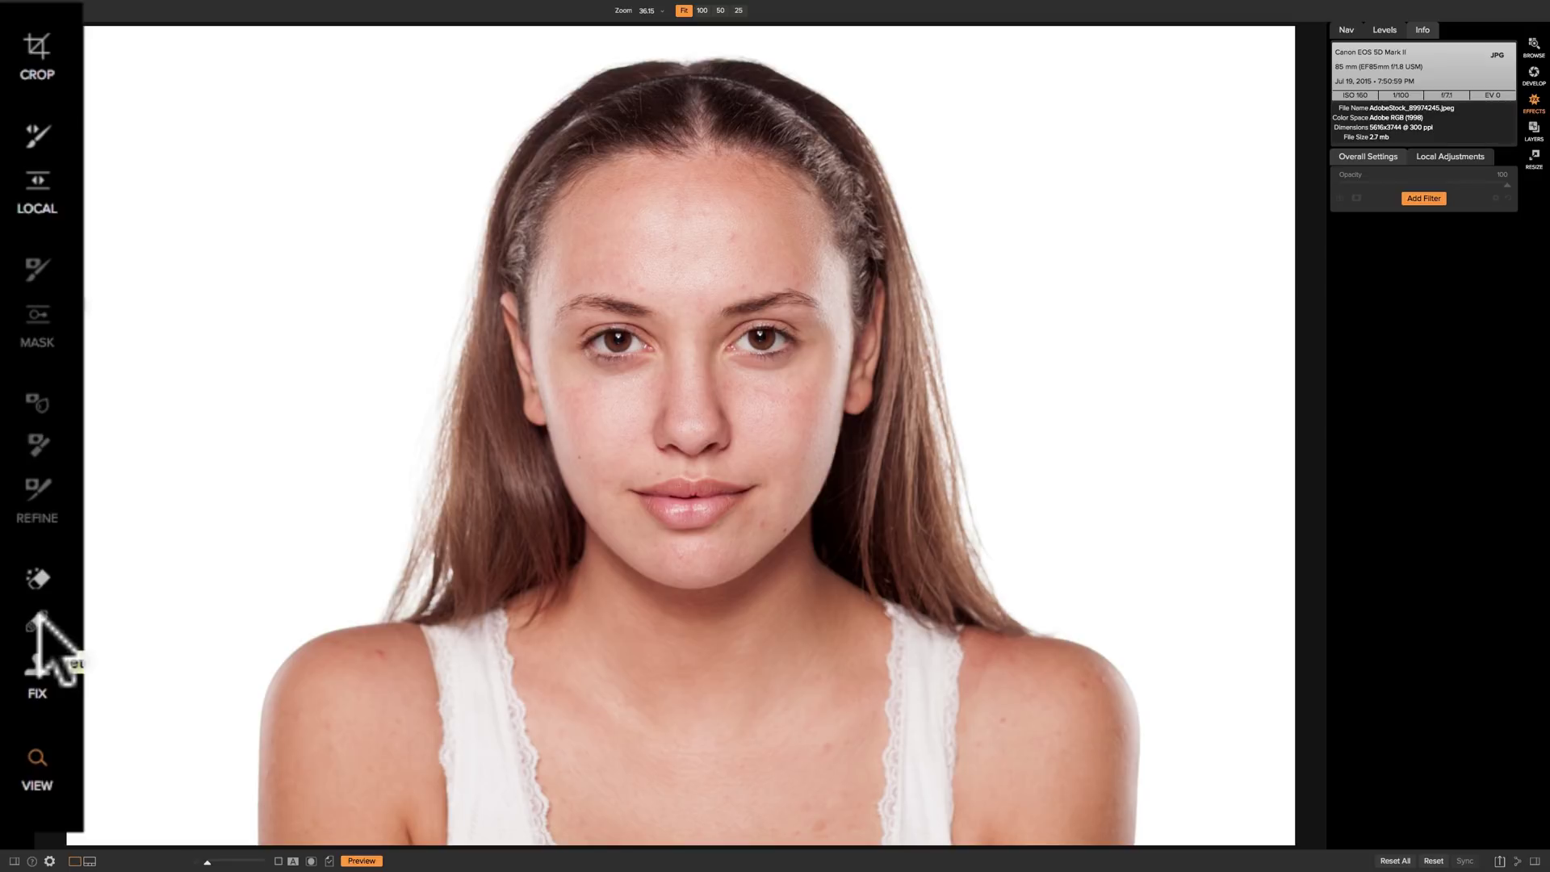
click(38, 626)
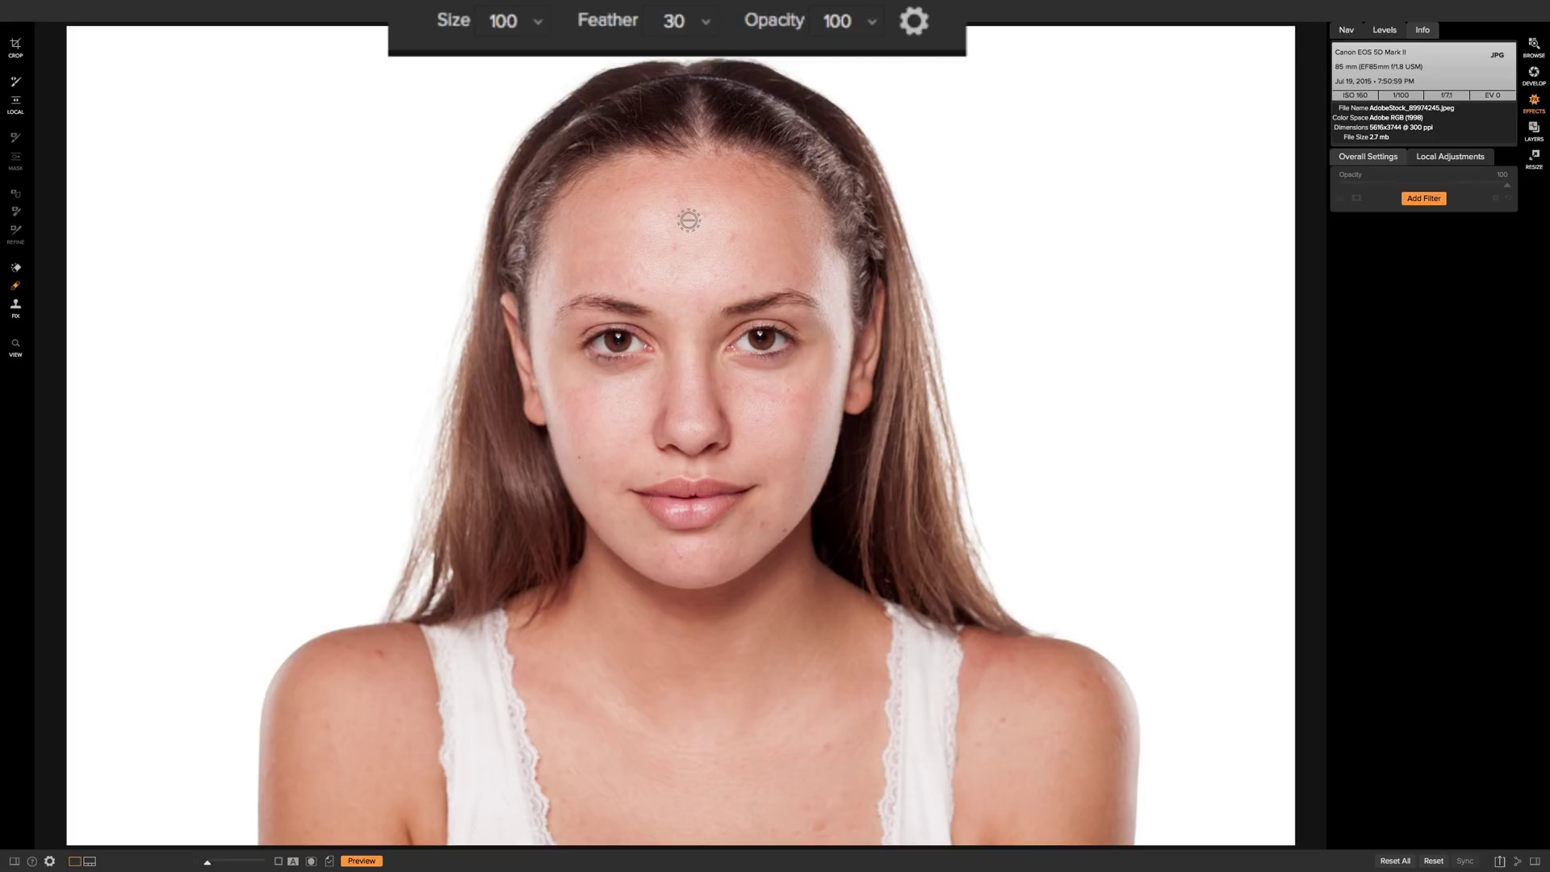
key(bracketright)
key(bracketright)
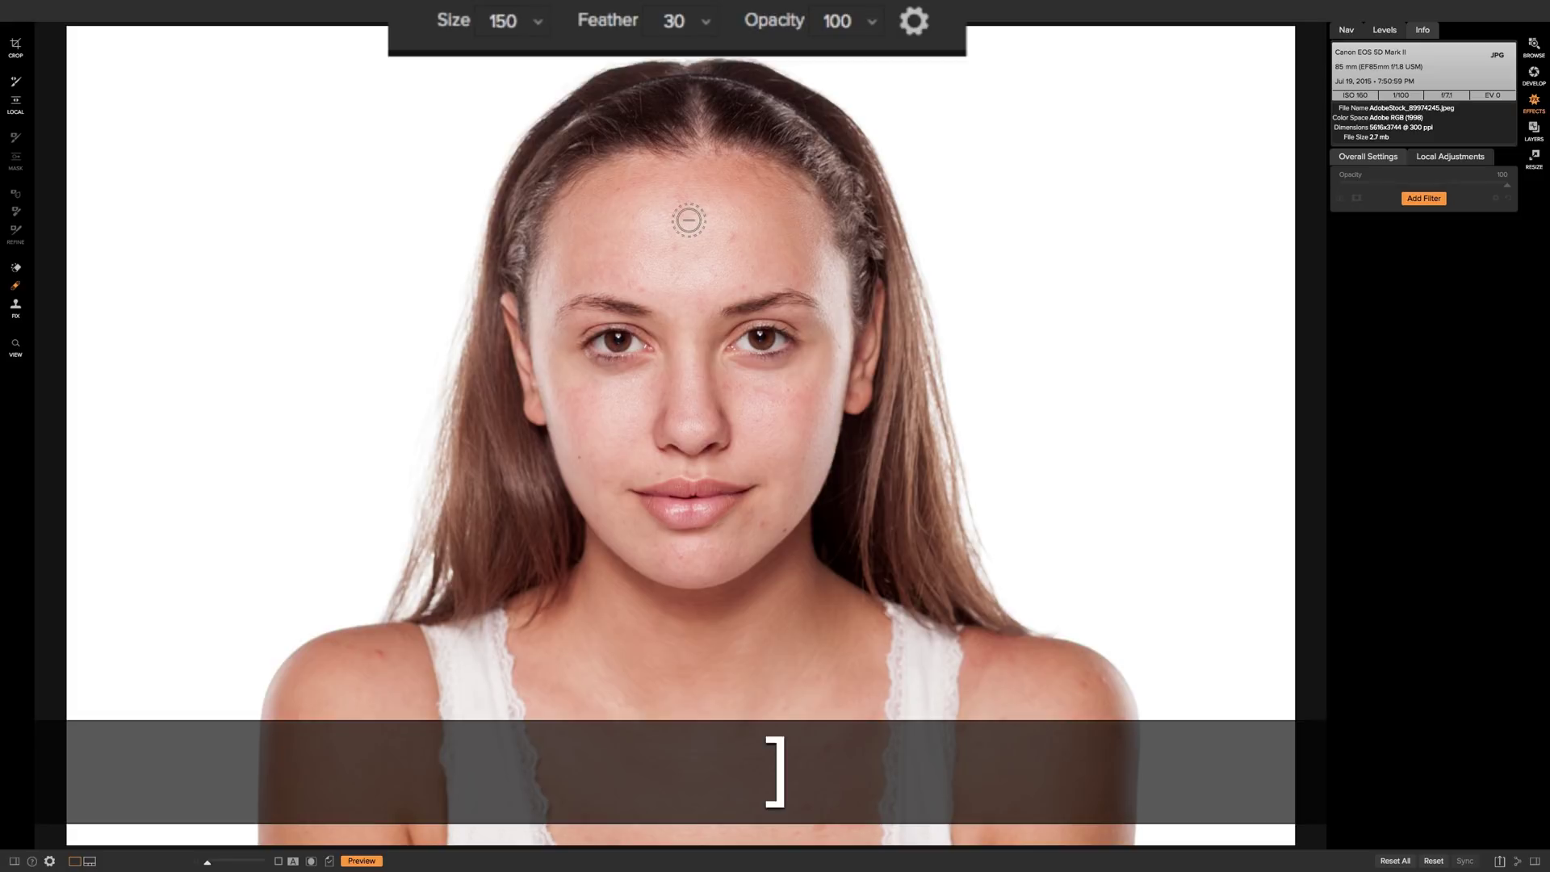
key(bracketleft)
key(bracketleft)
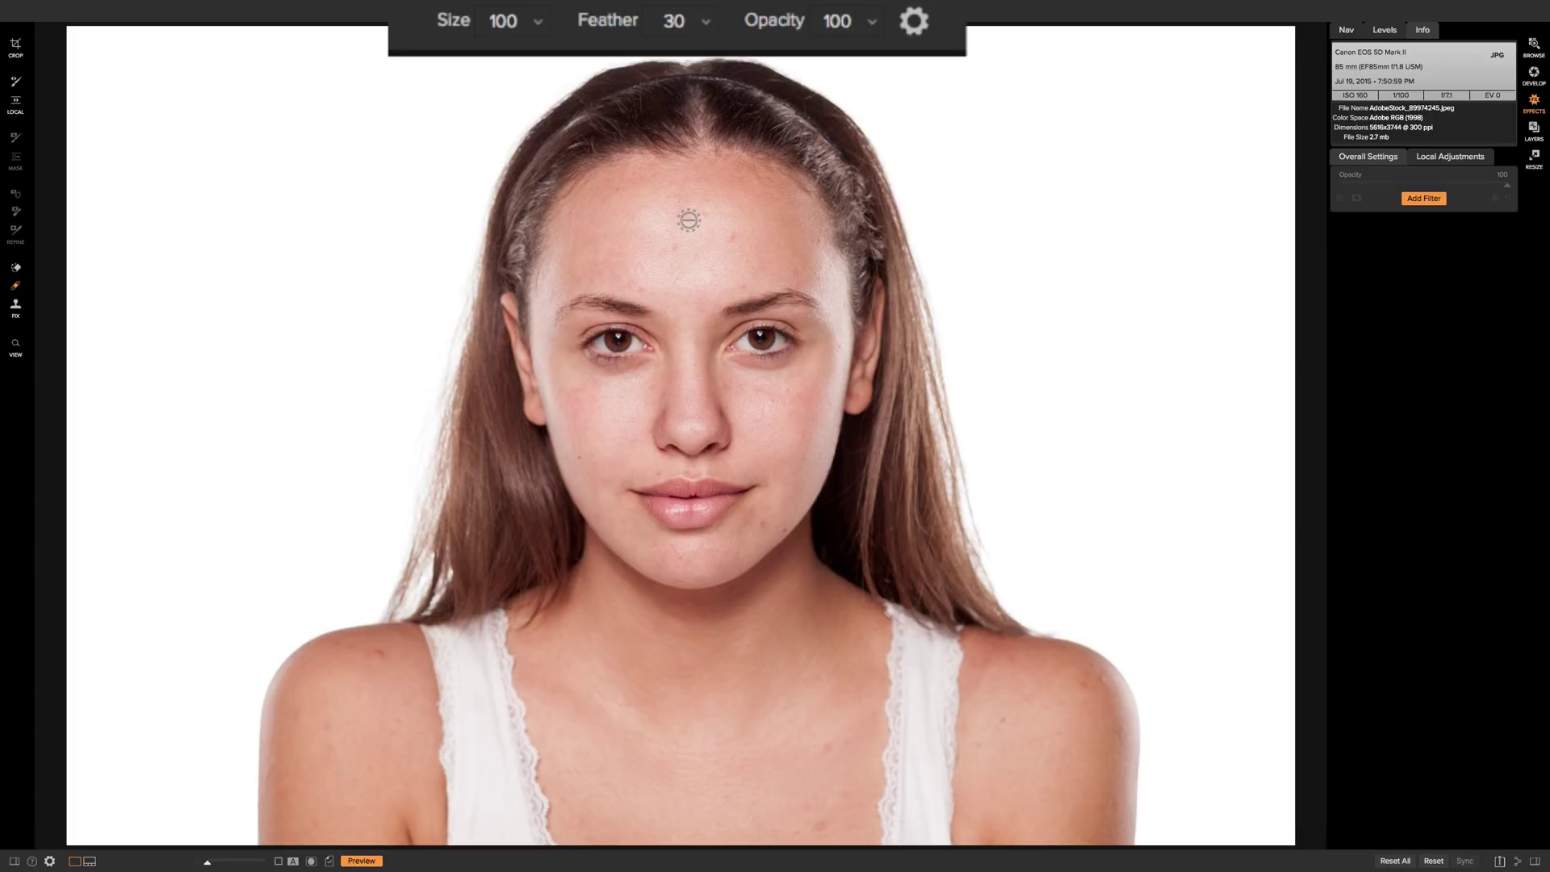
mouse_move(611, 4)
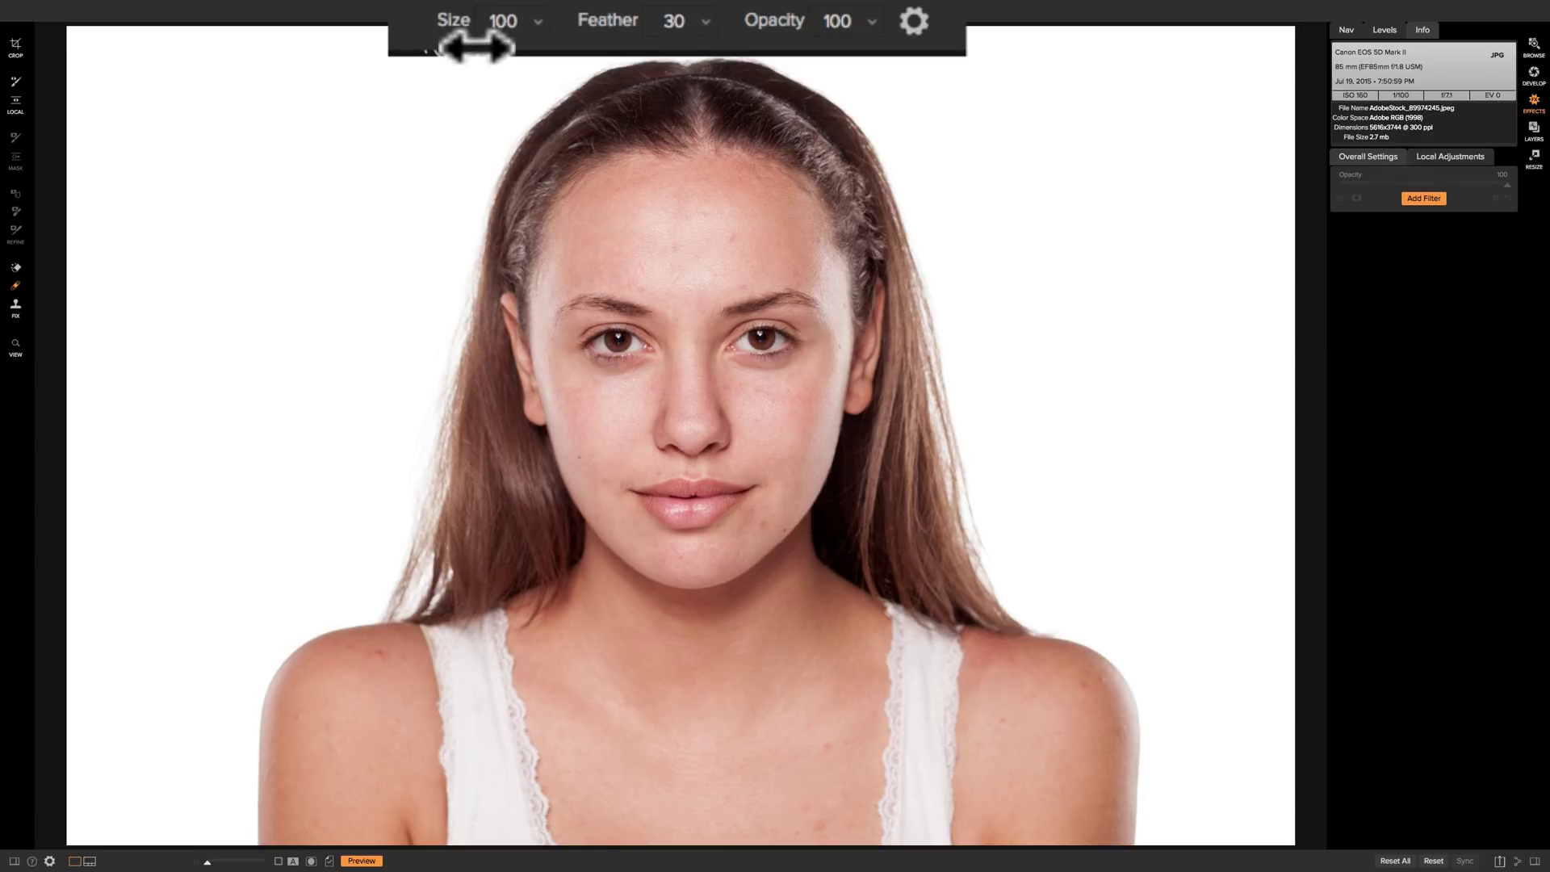
drag(479, 46, 485, 46)
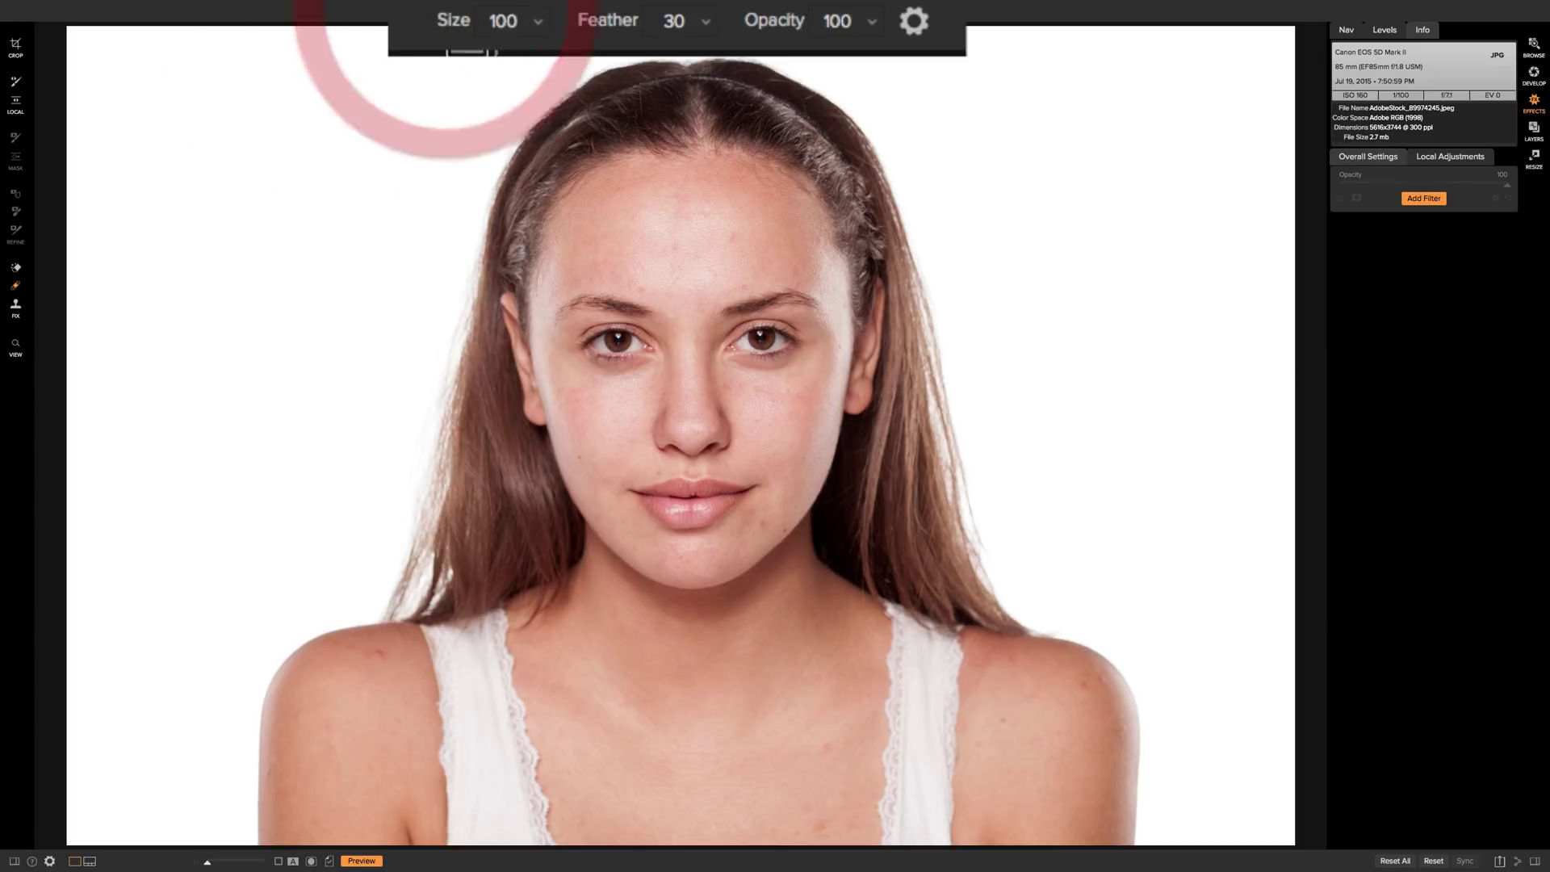
Step: Spot-fix the blemishes on the forehead, chin, both shoulders and right hairline, then select Zoom
click(732, 236)
click(703, 214)
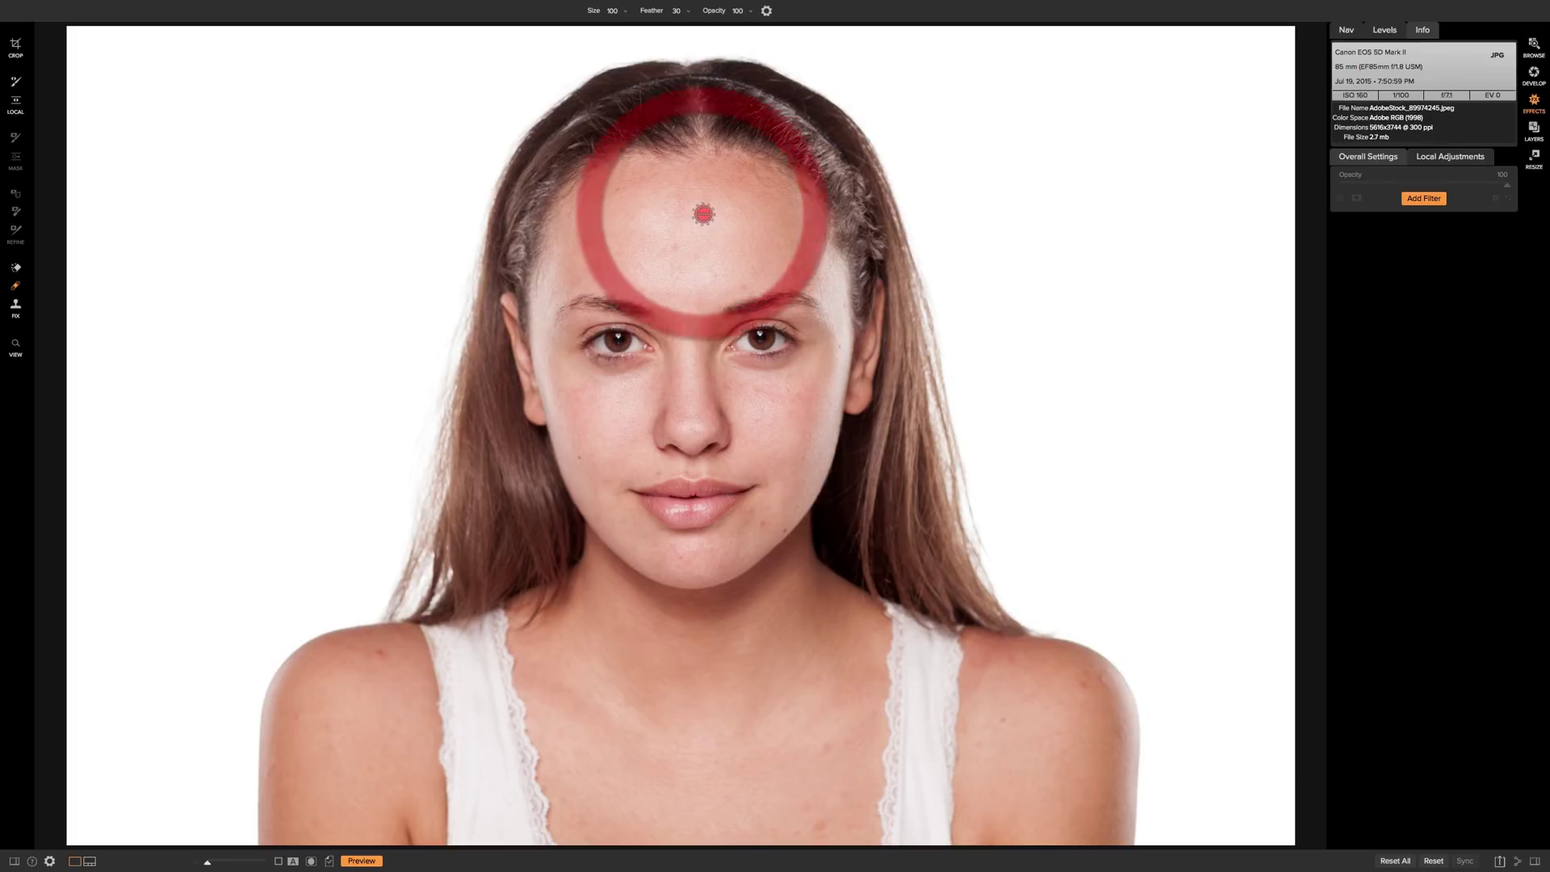
click(676, 245)
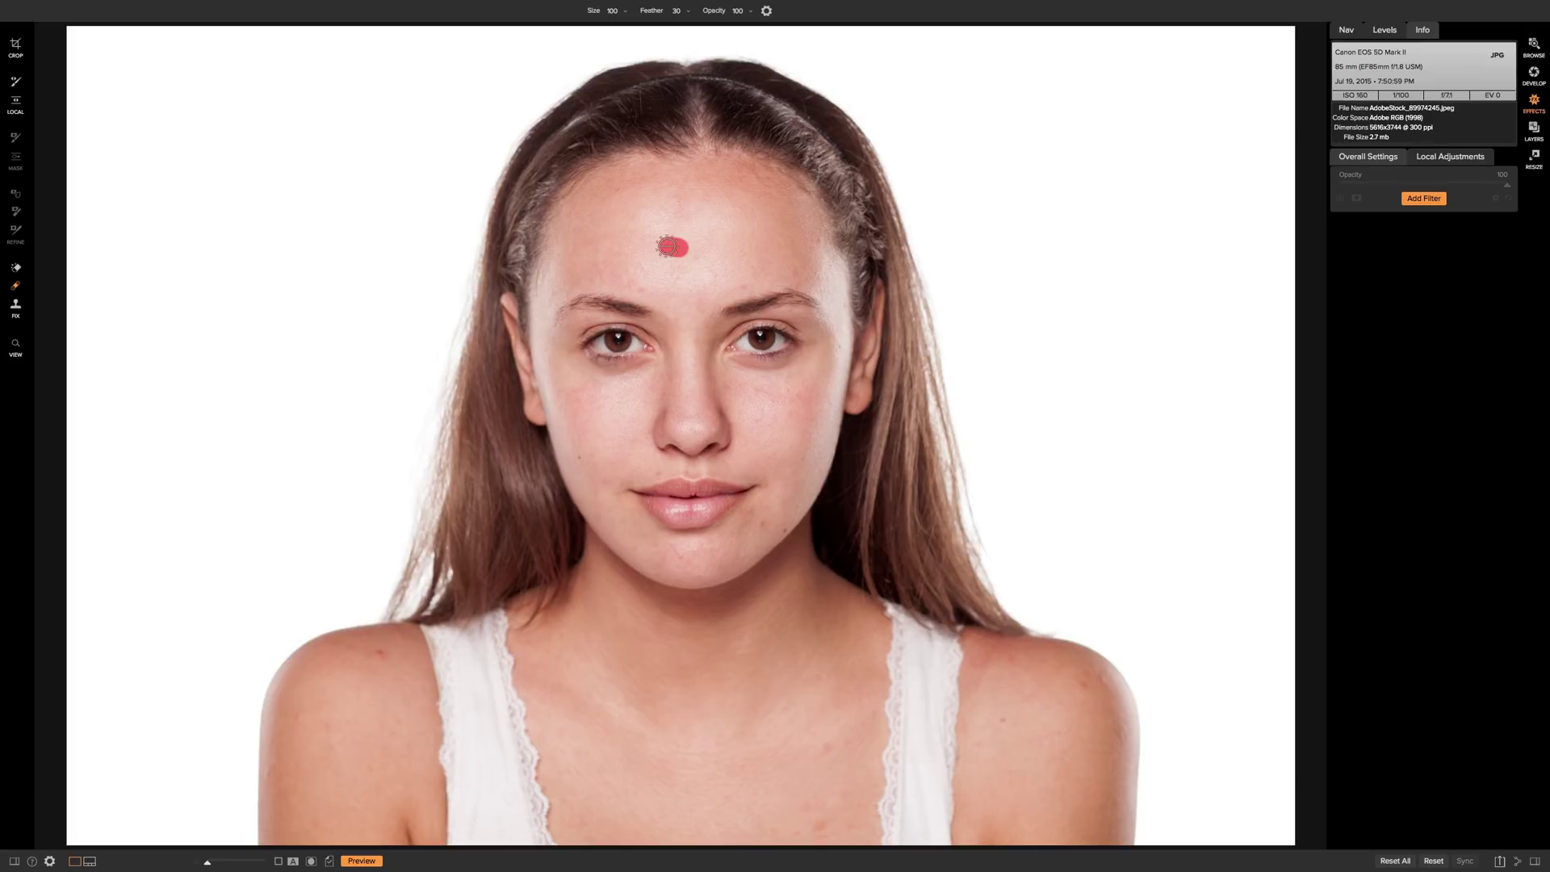
click(640, 288)
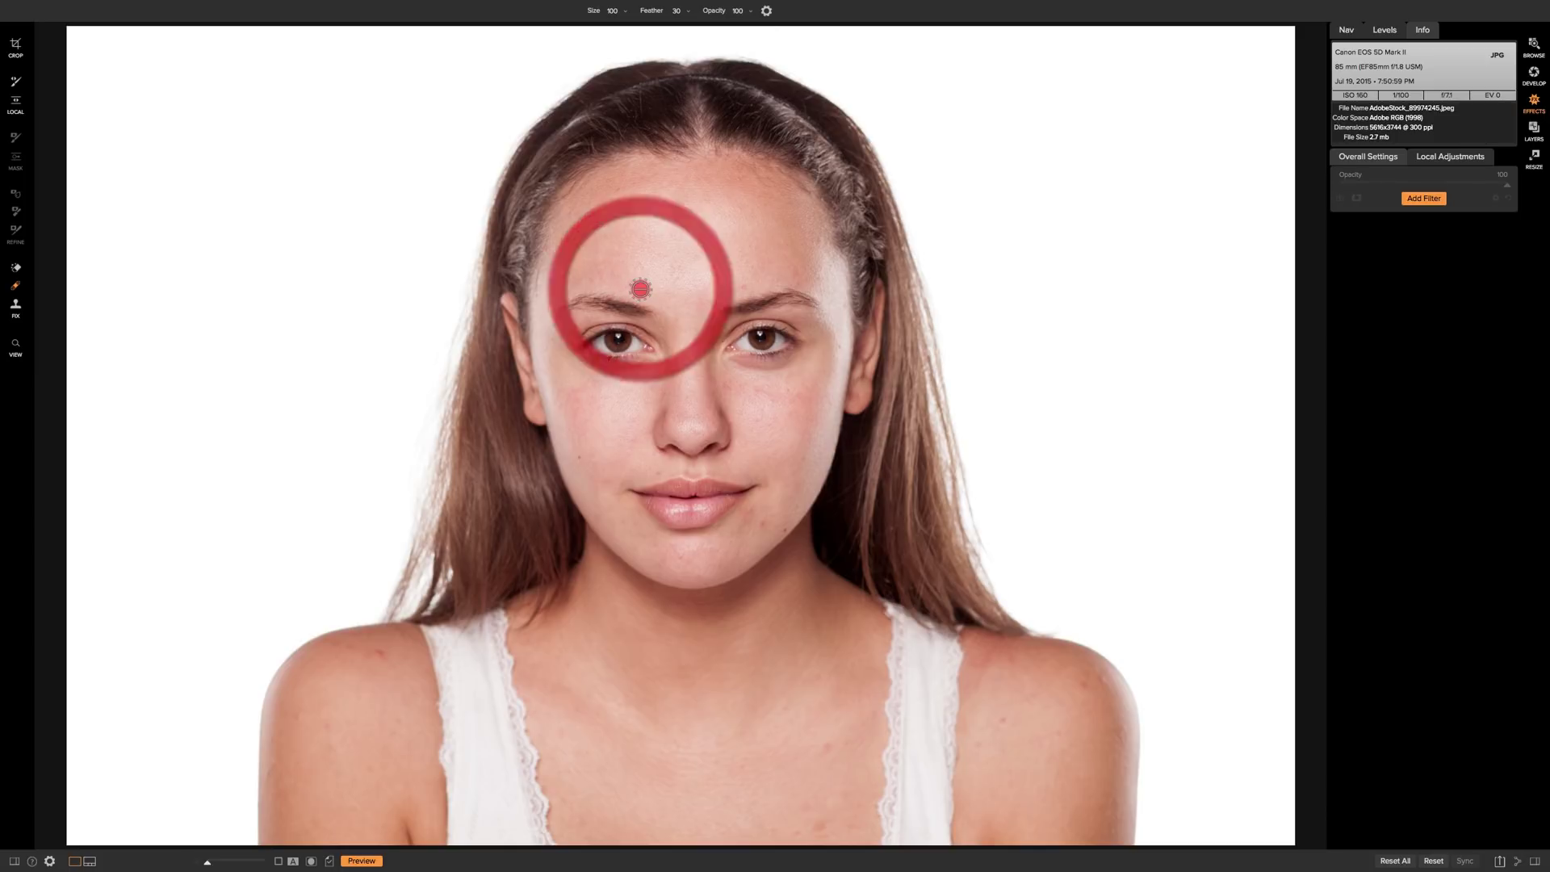
click(761, 525)
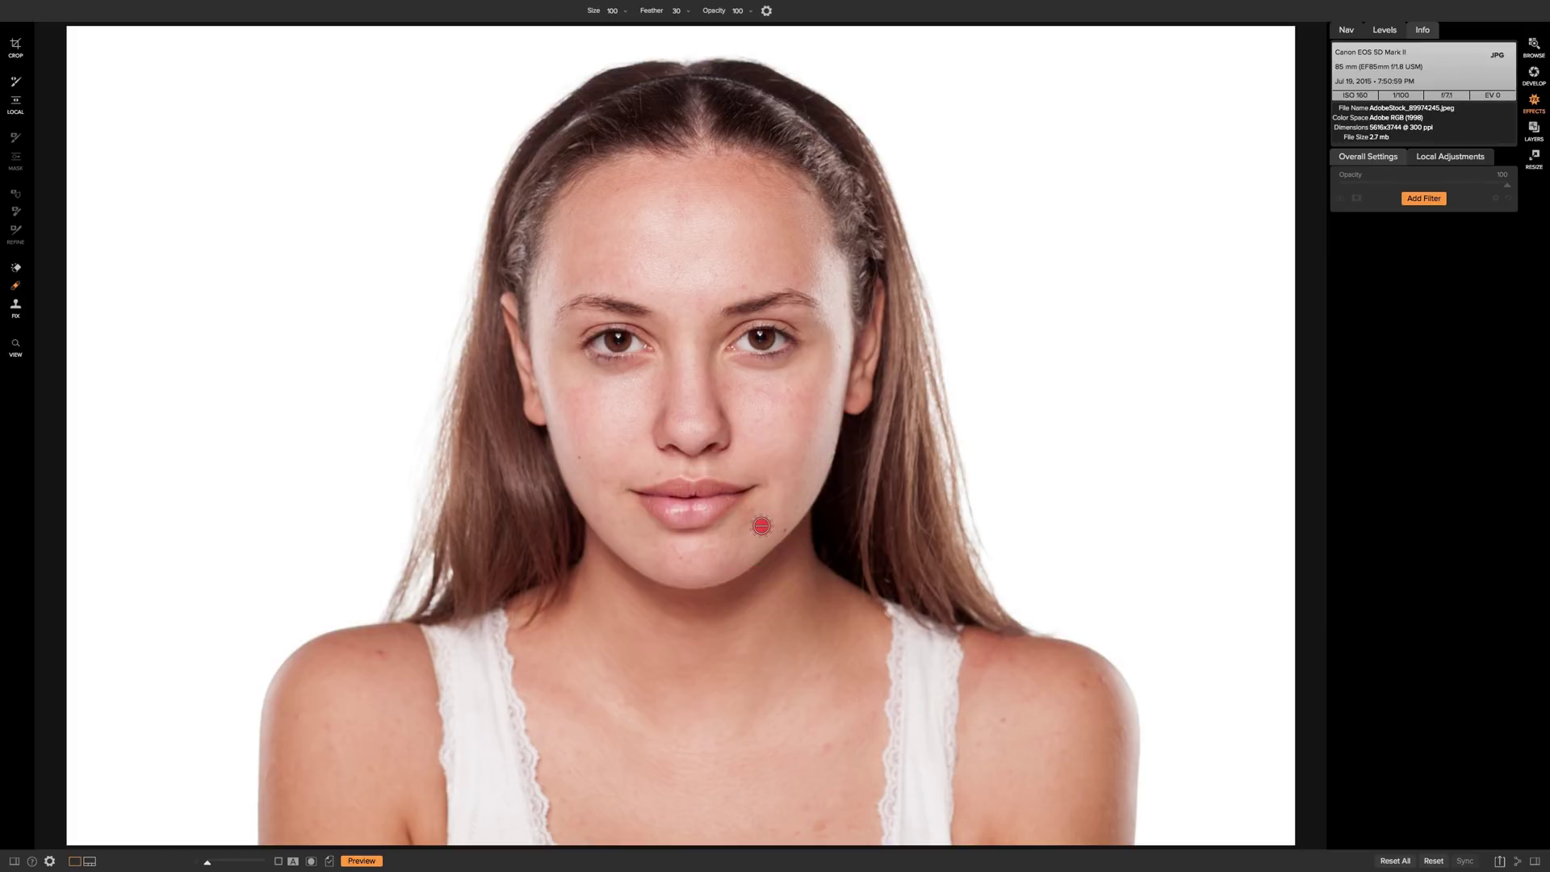
click(379, 655)
click(1101, 682)
click(817, 240)
click(13, 343)
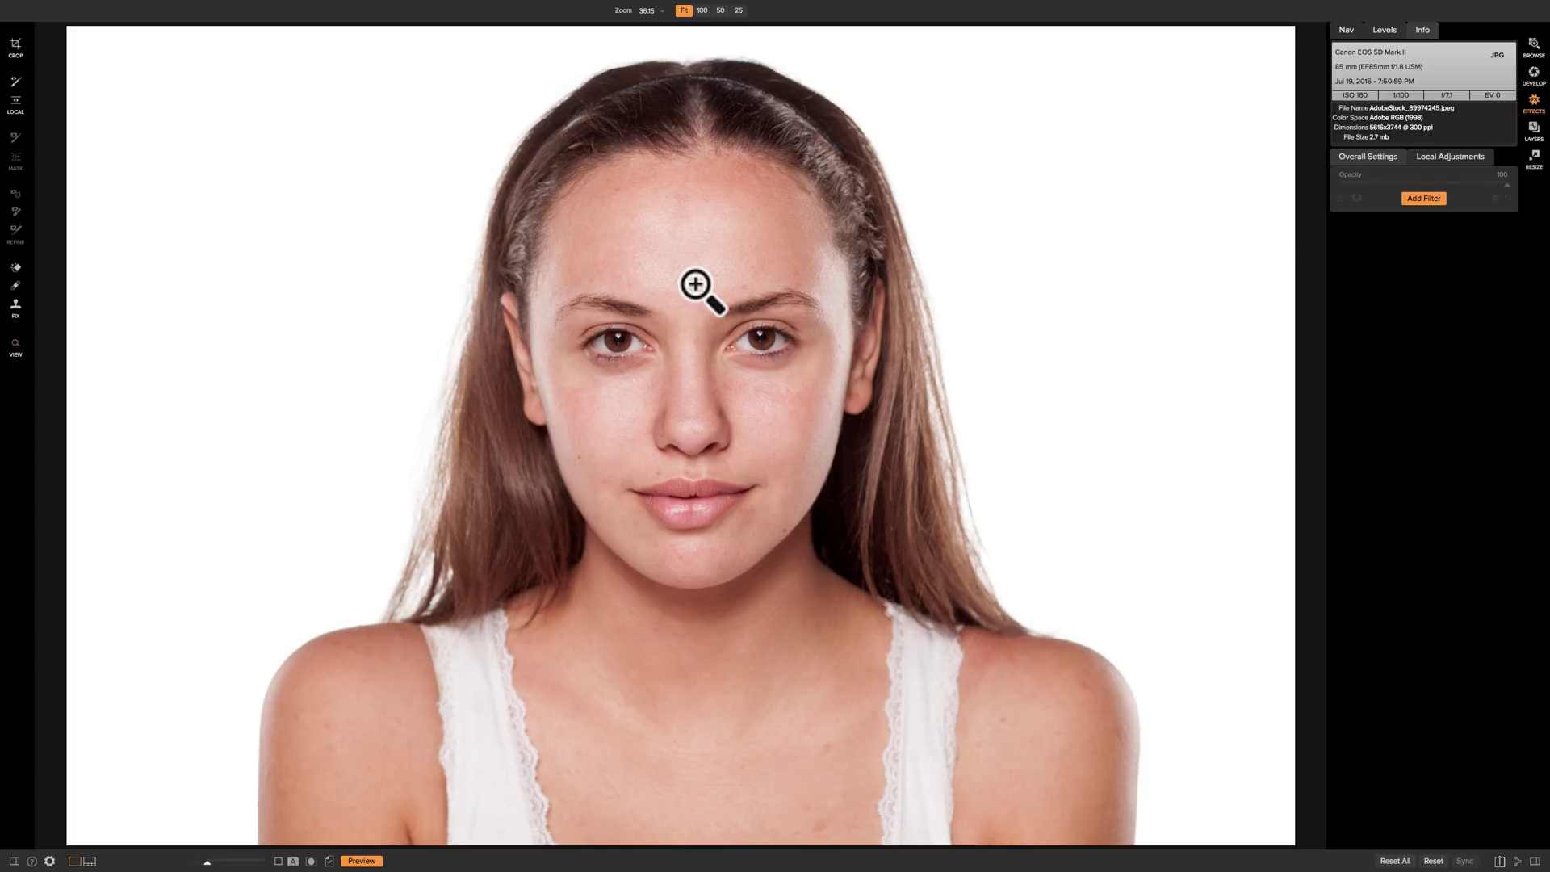
Step: Add Skin Retouching from the Effects filter list, starting with its Subtle preset
click(1415, 198)
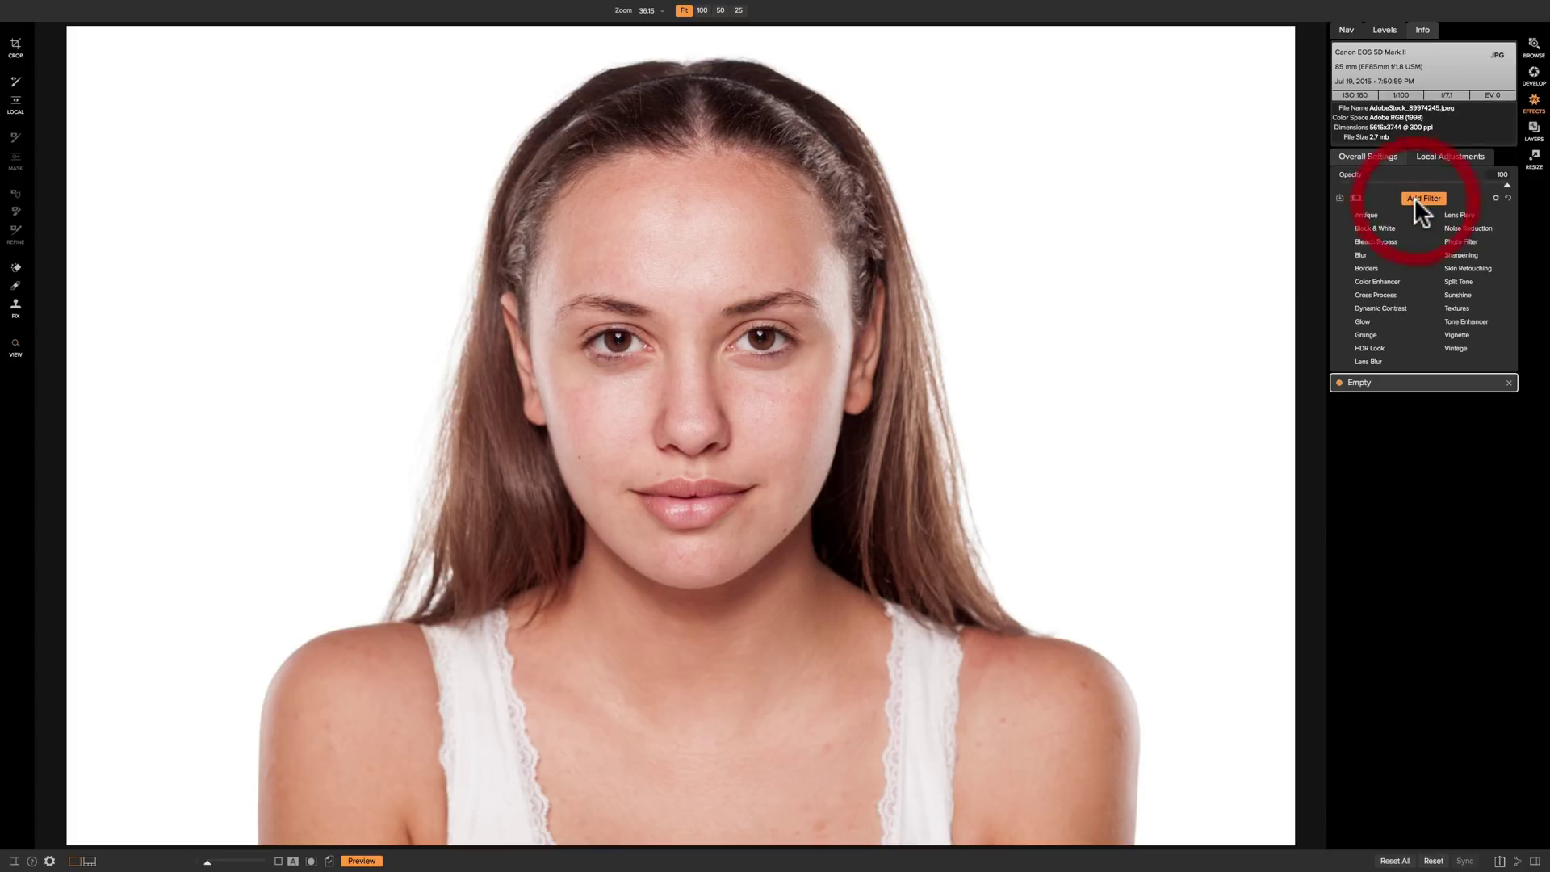
click(1456, 263)
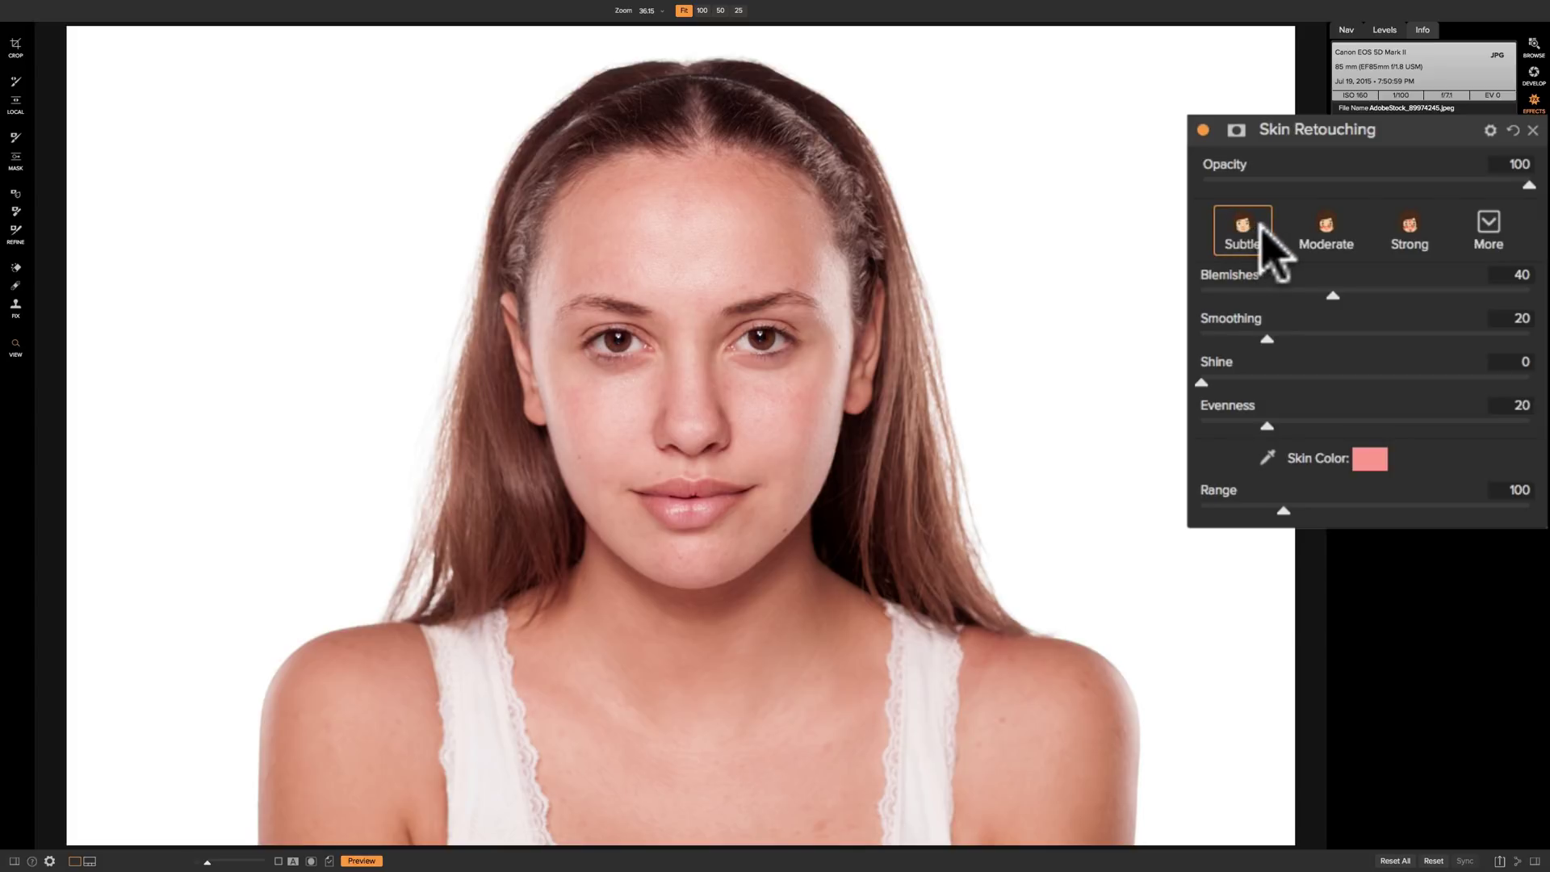
Step: Try the Subtle and Moderate skin retouching presets, then settle on Strong
click(1243, 230)
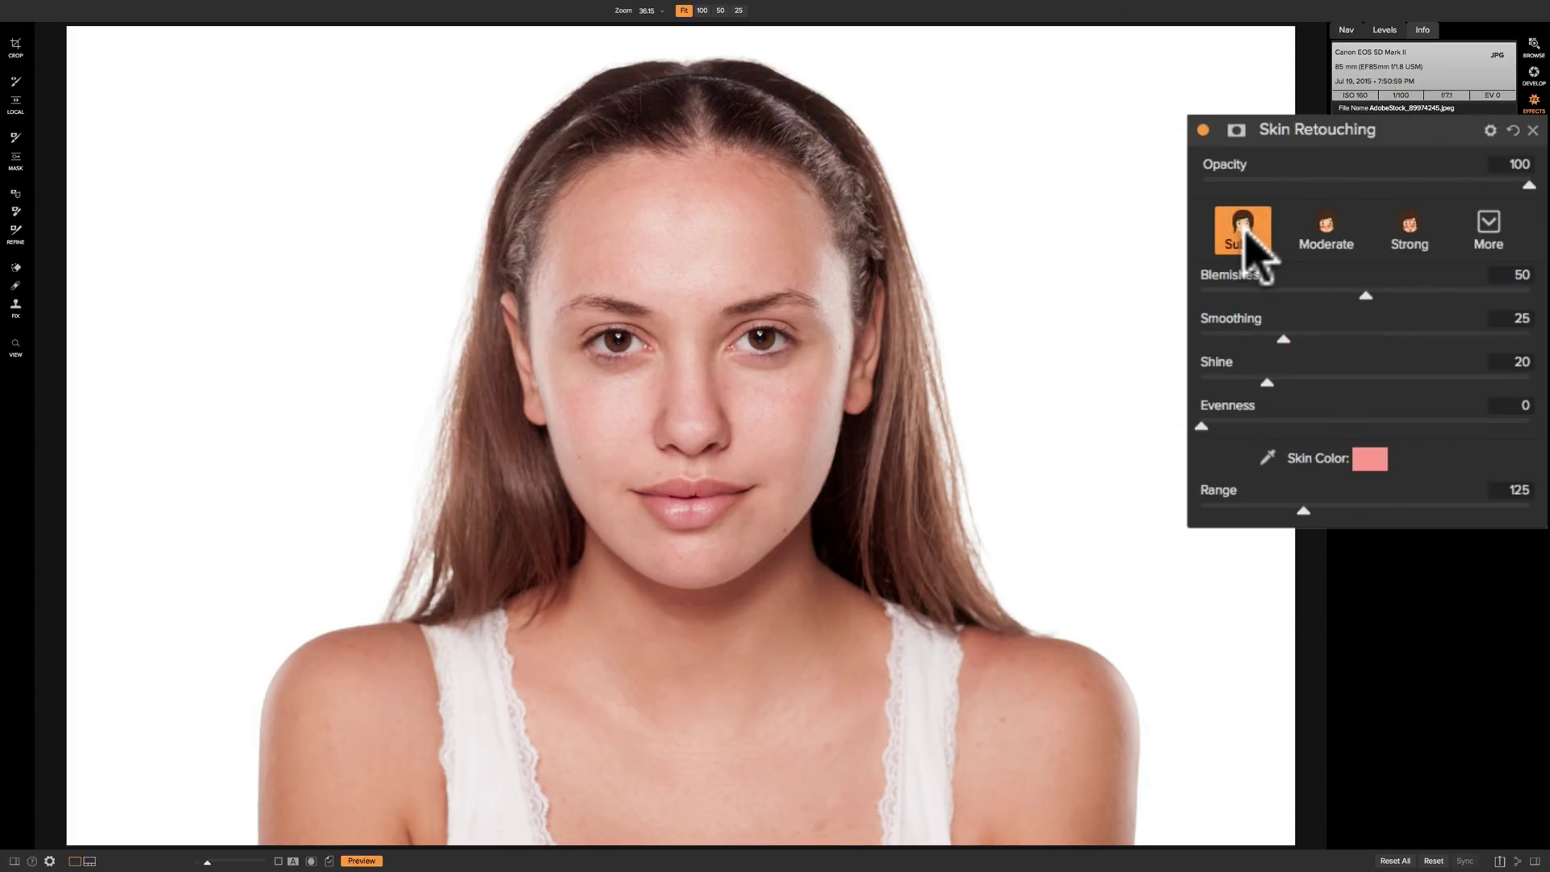
click(1325, 235)
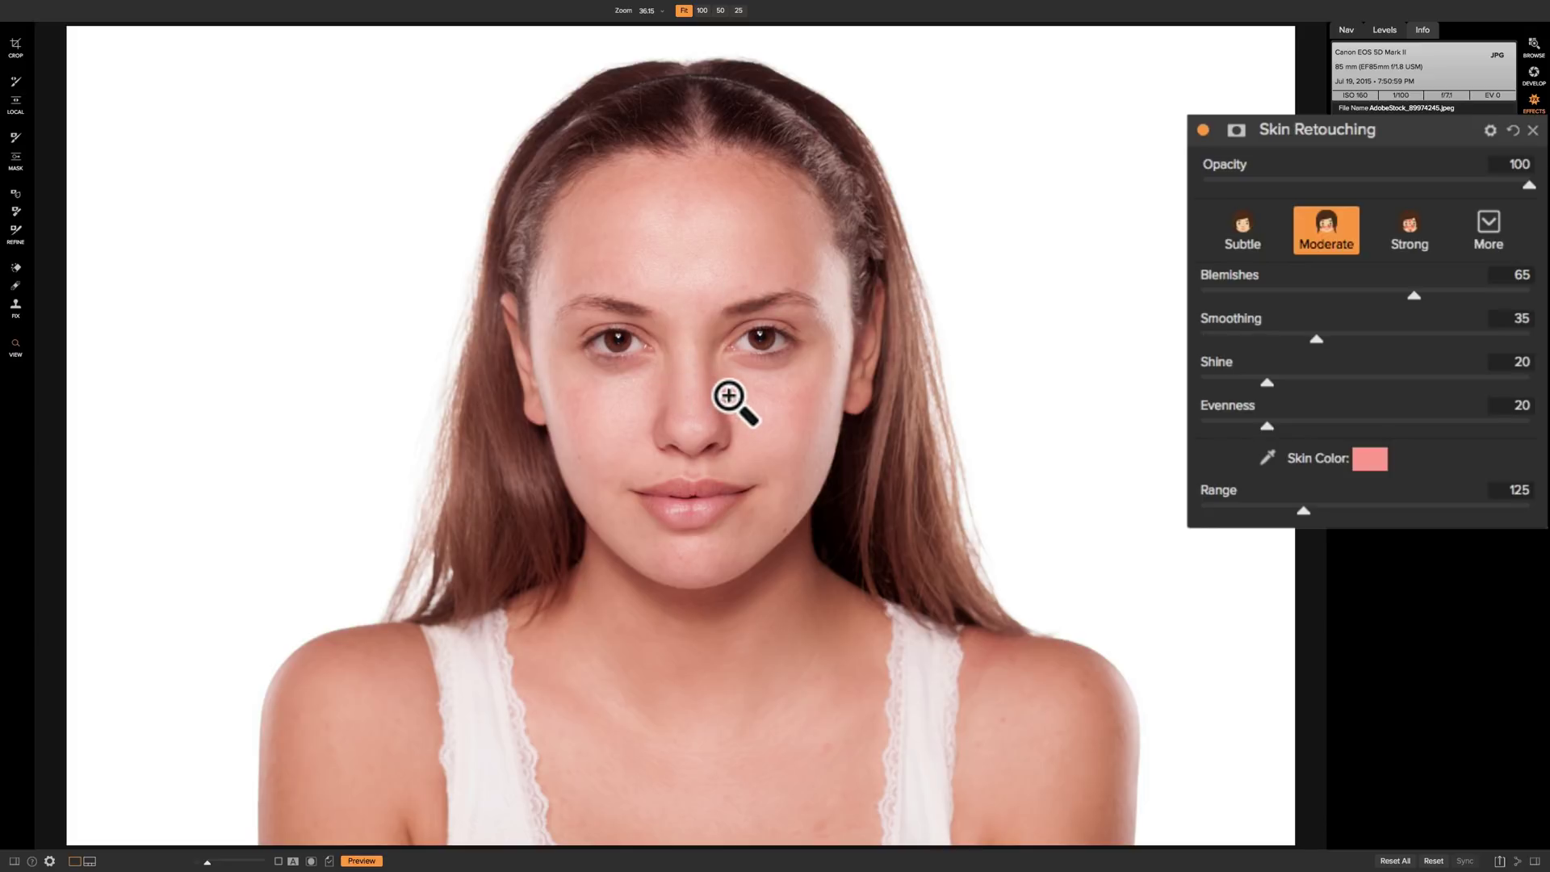
click(1412, 228)
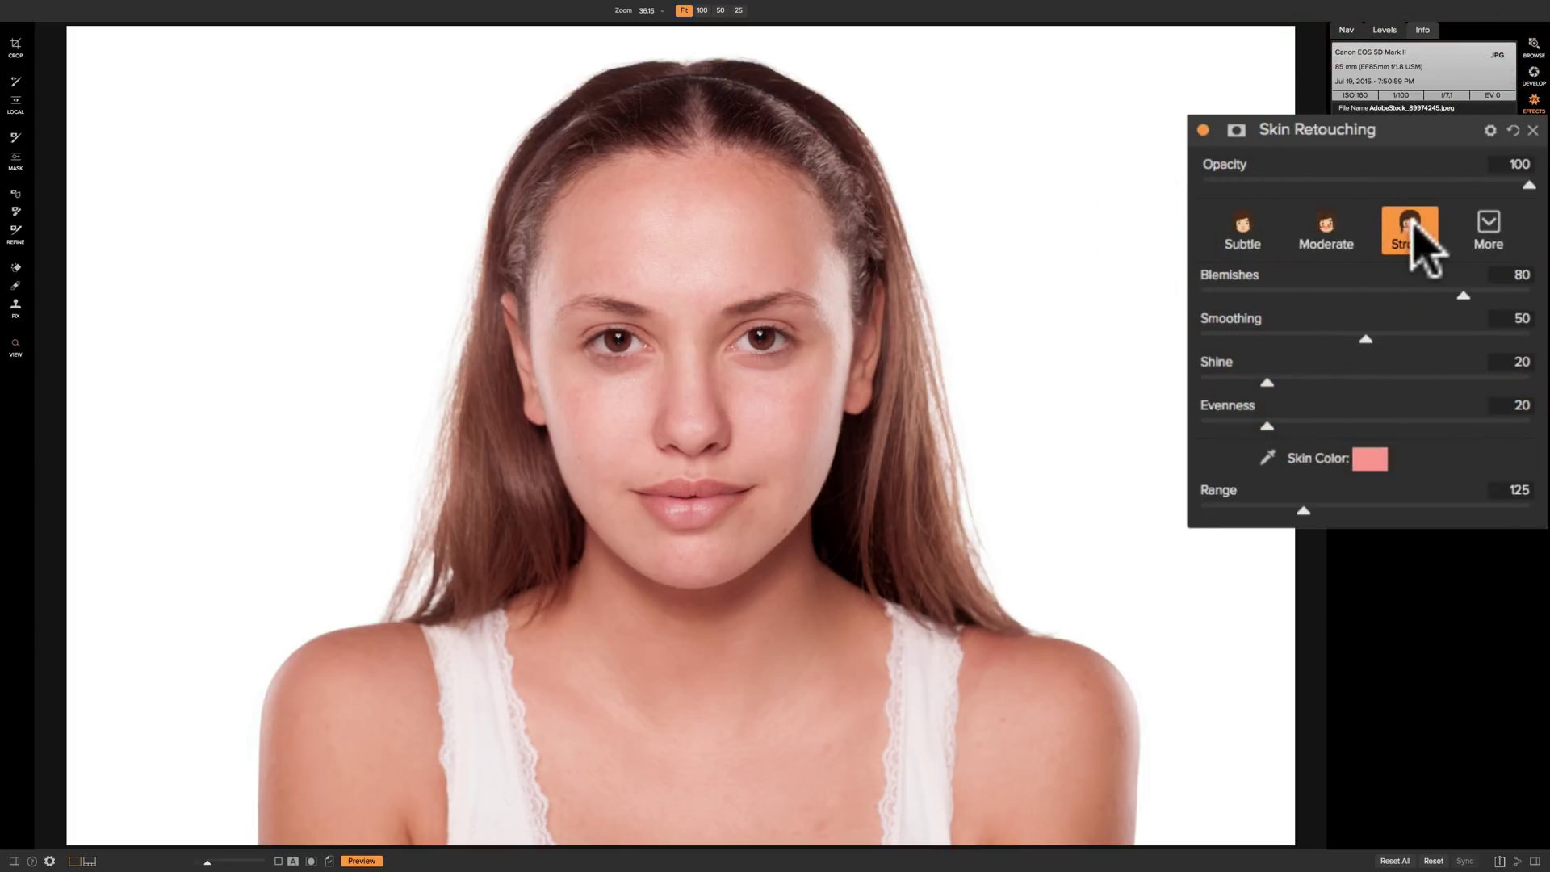
Step: Toggle the retouching off and on twice for a before/after comparison, then open the styles menu
click(1203, 129)
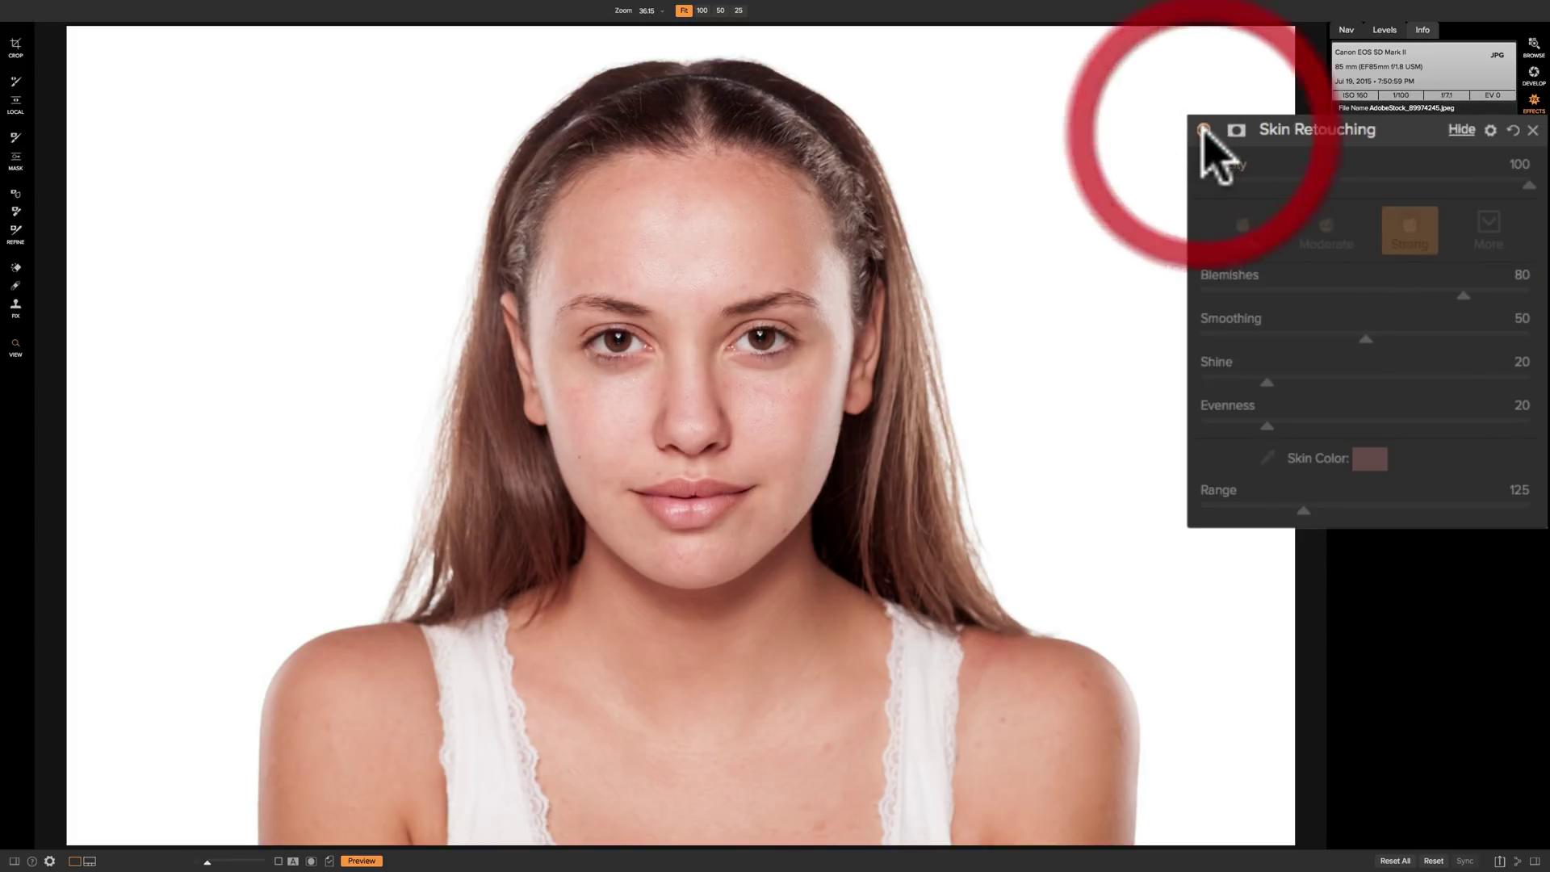
click(1202, 129)
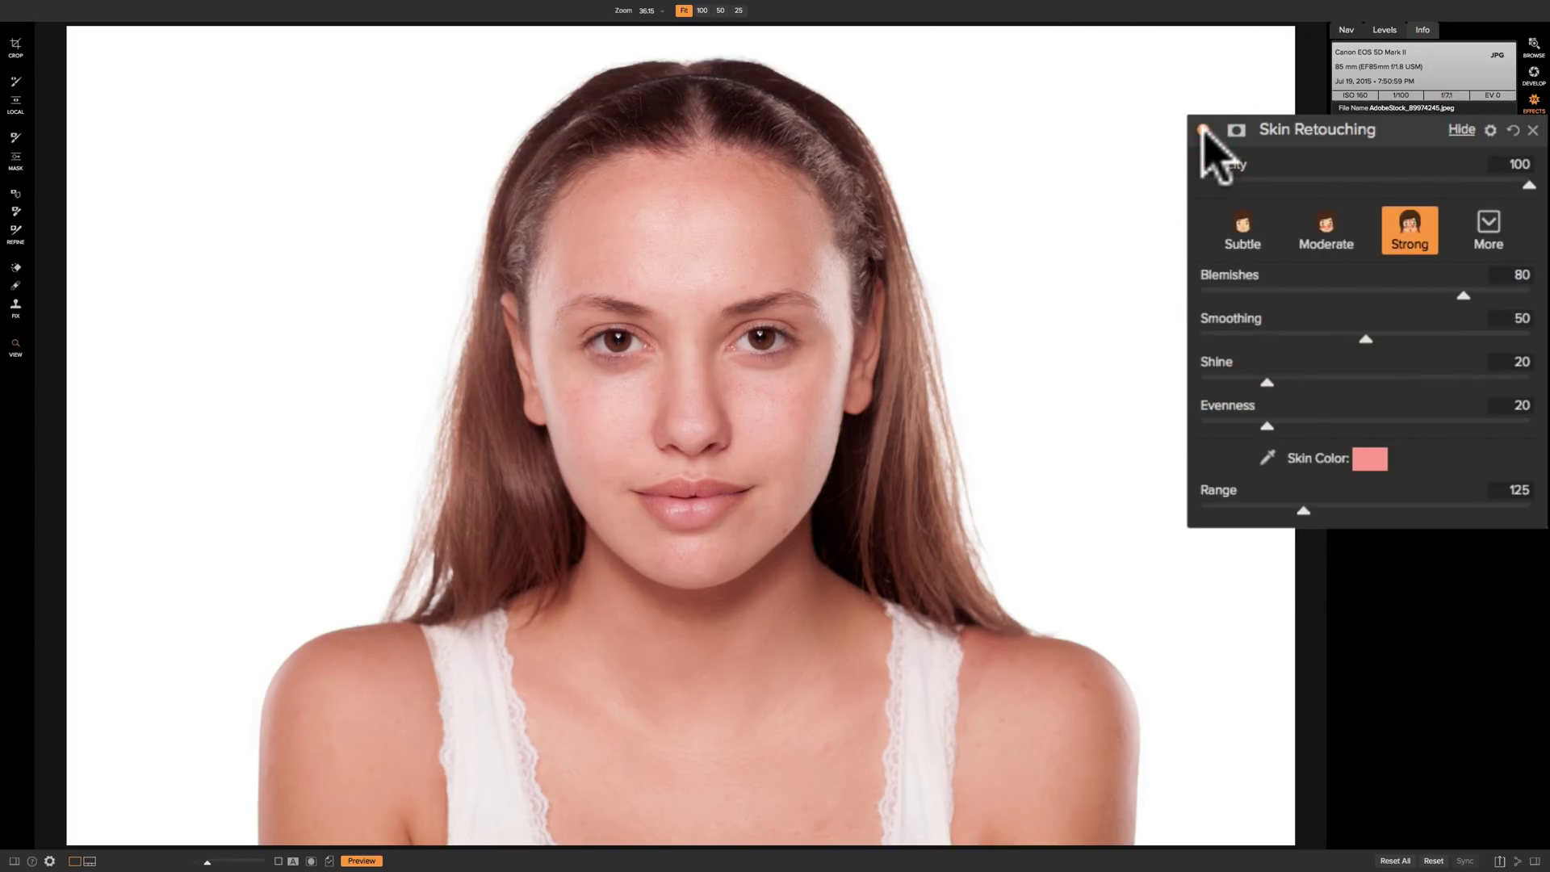
click(1203, 129)
click(1203, 129)
click(1488, 223)
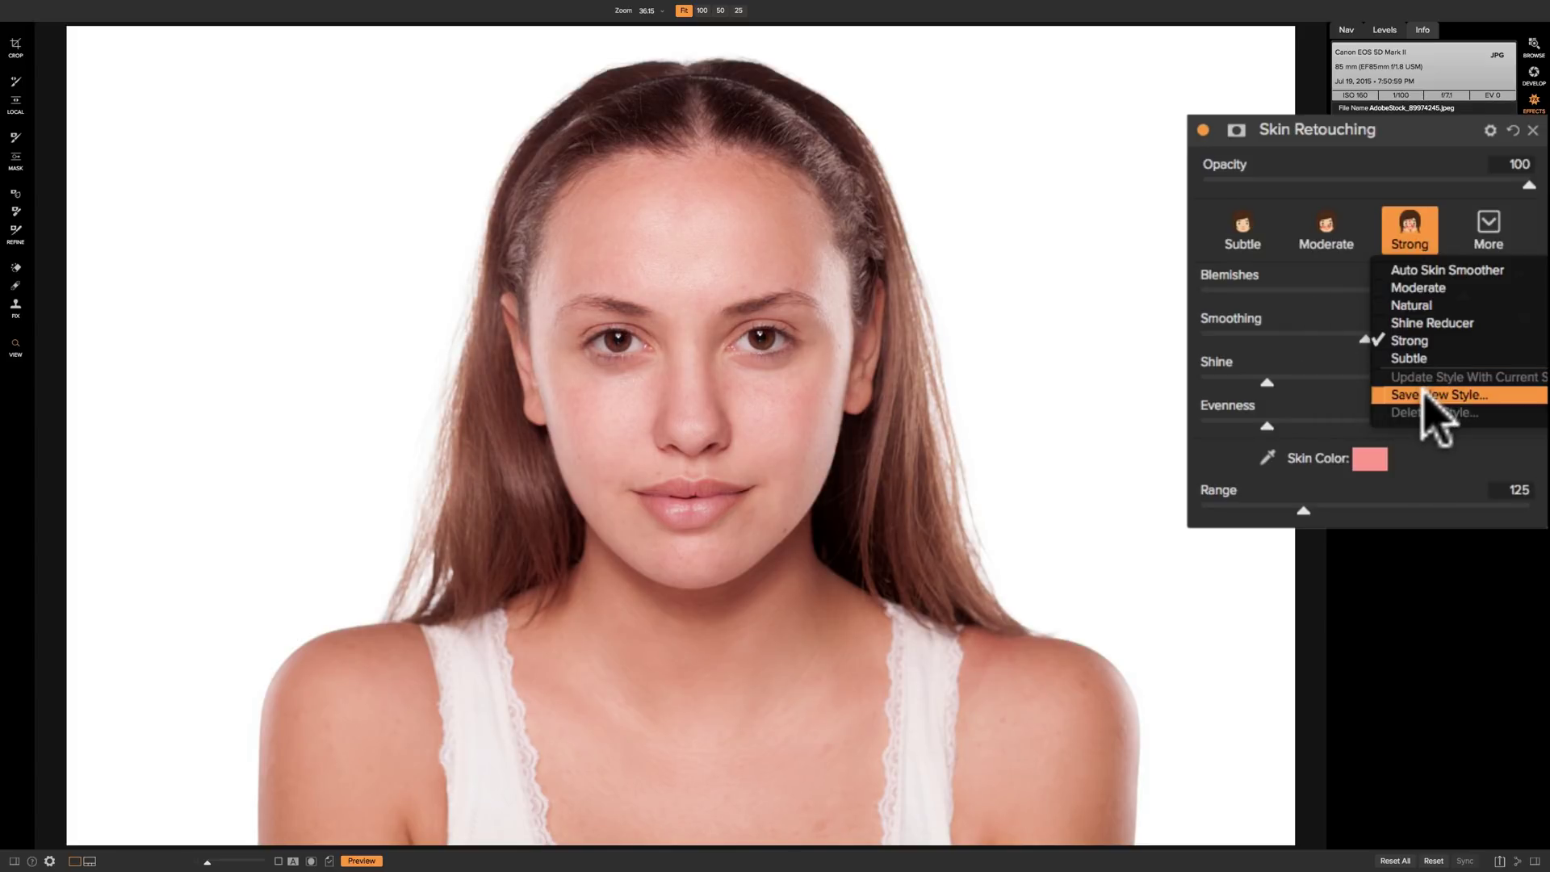
Step: Drop Smoothing, Shine and Blemishes to 0, then bring Blemishes back up to 17
click(1400, 152)
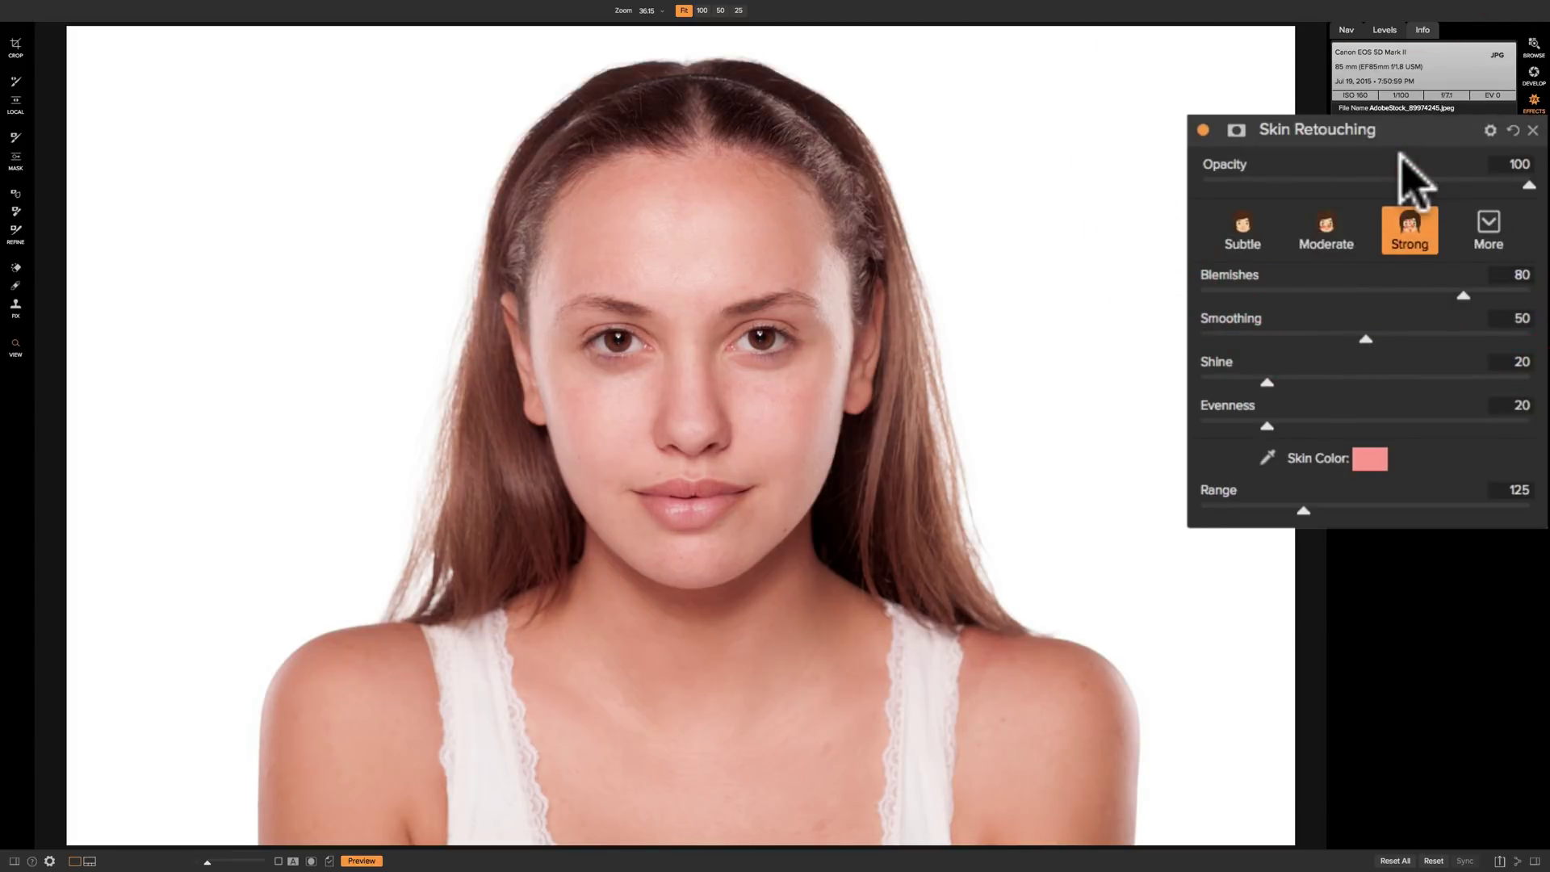
drag(1366, 339, 1183, 339)
drag(1267, 382, 1193, 386)
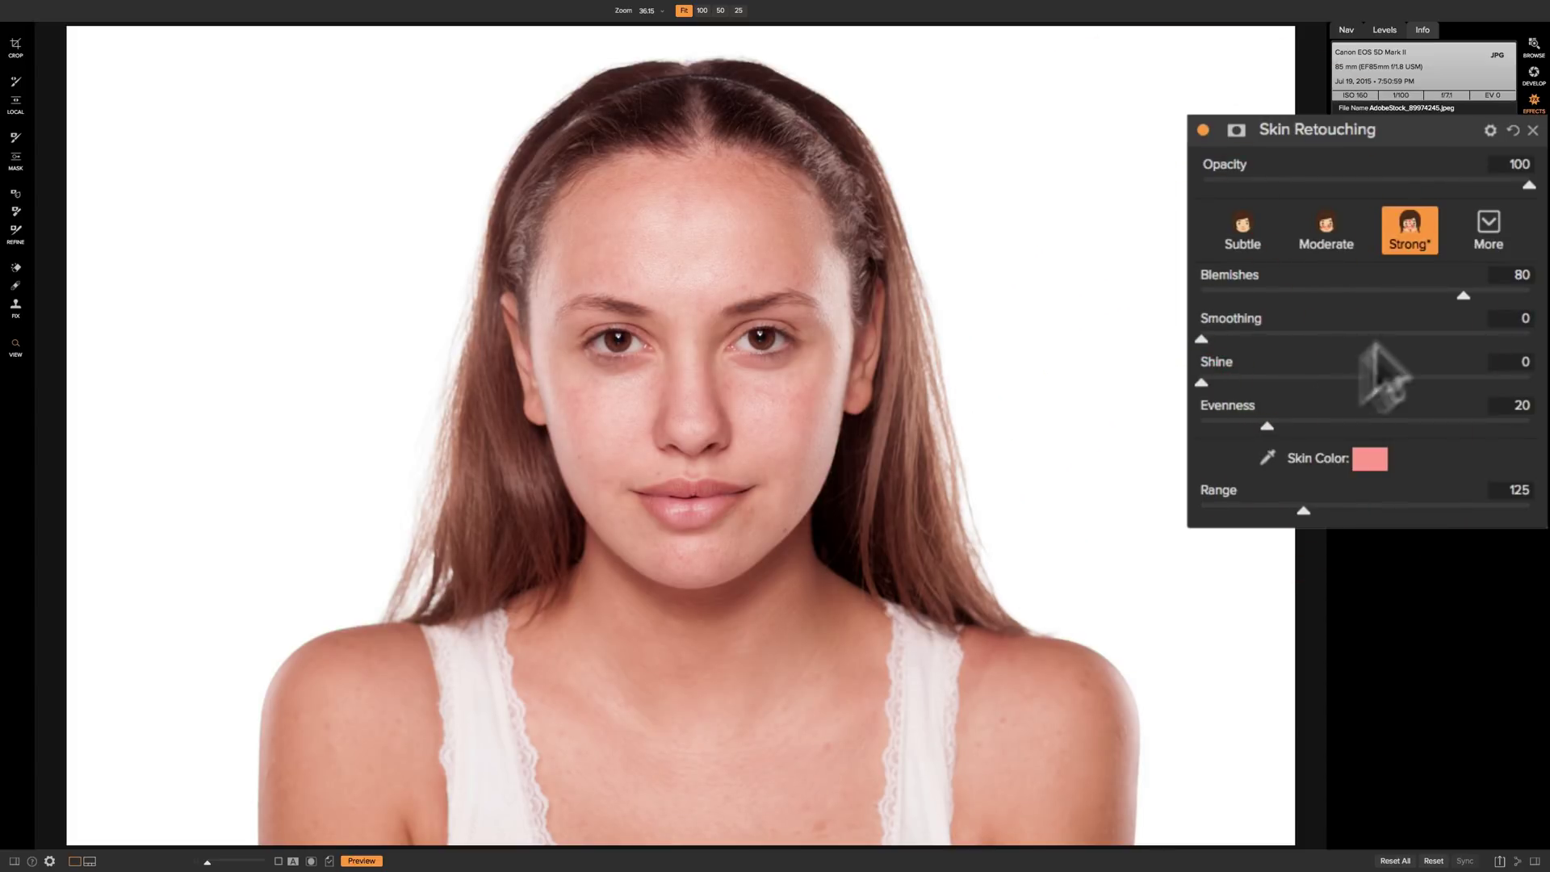
drag(1462, 296, 1178, 290)
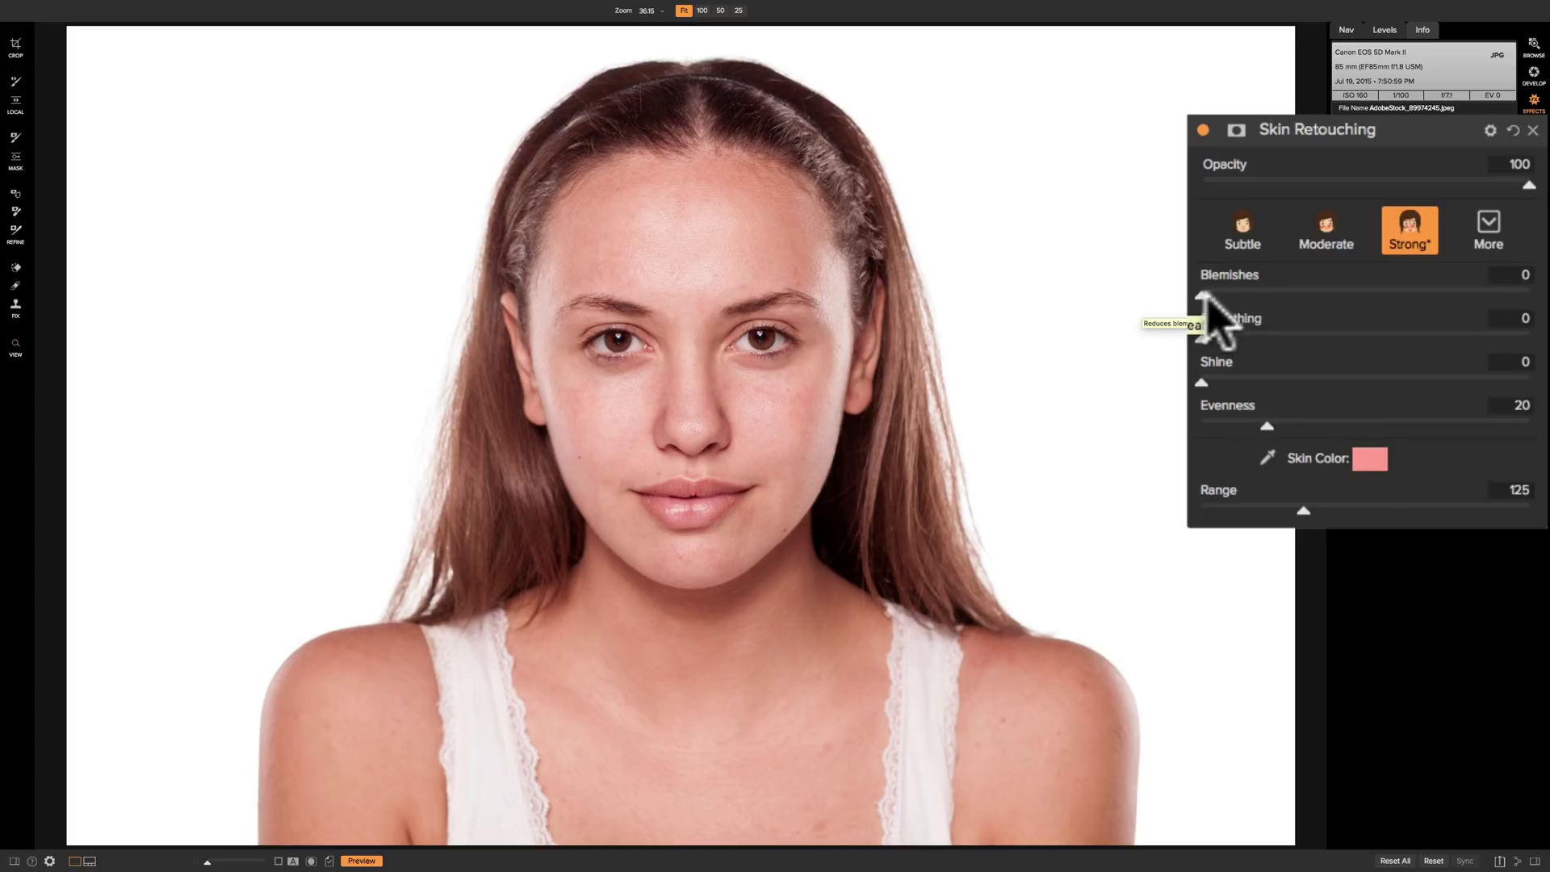
drag(1200, 292, 1256, 298)
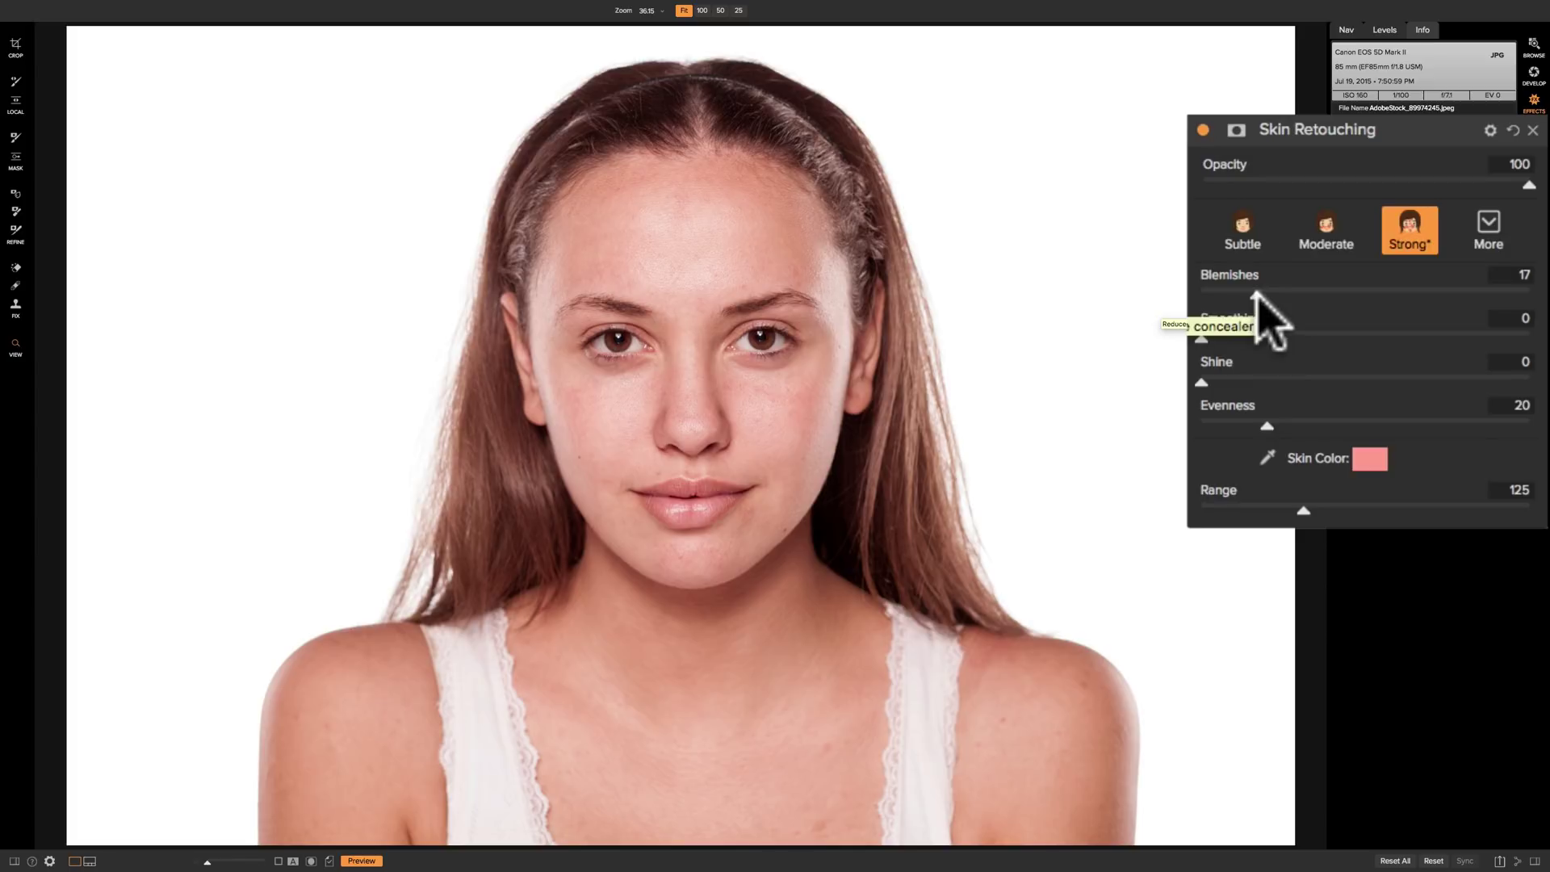
Step: Raise Blemishes to 37 and Smoothing to 32 in the Skin Retouching filter
drag(1256, 295, 1321, 299)
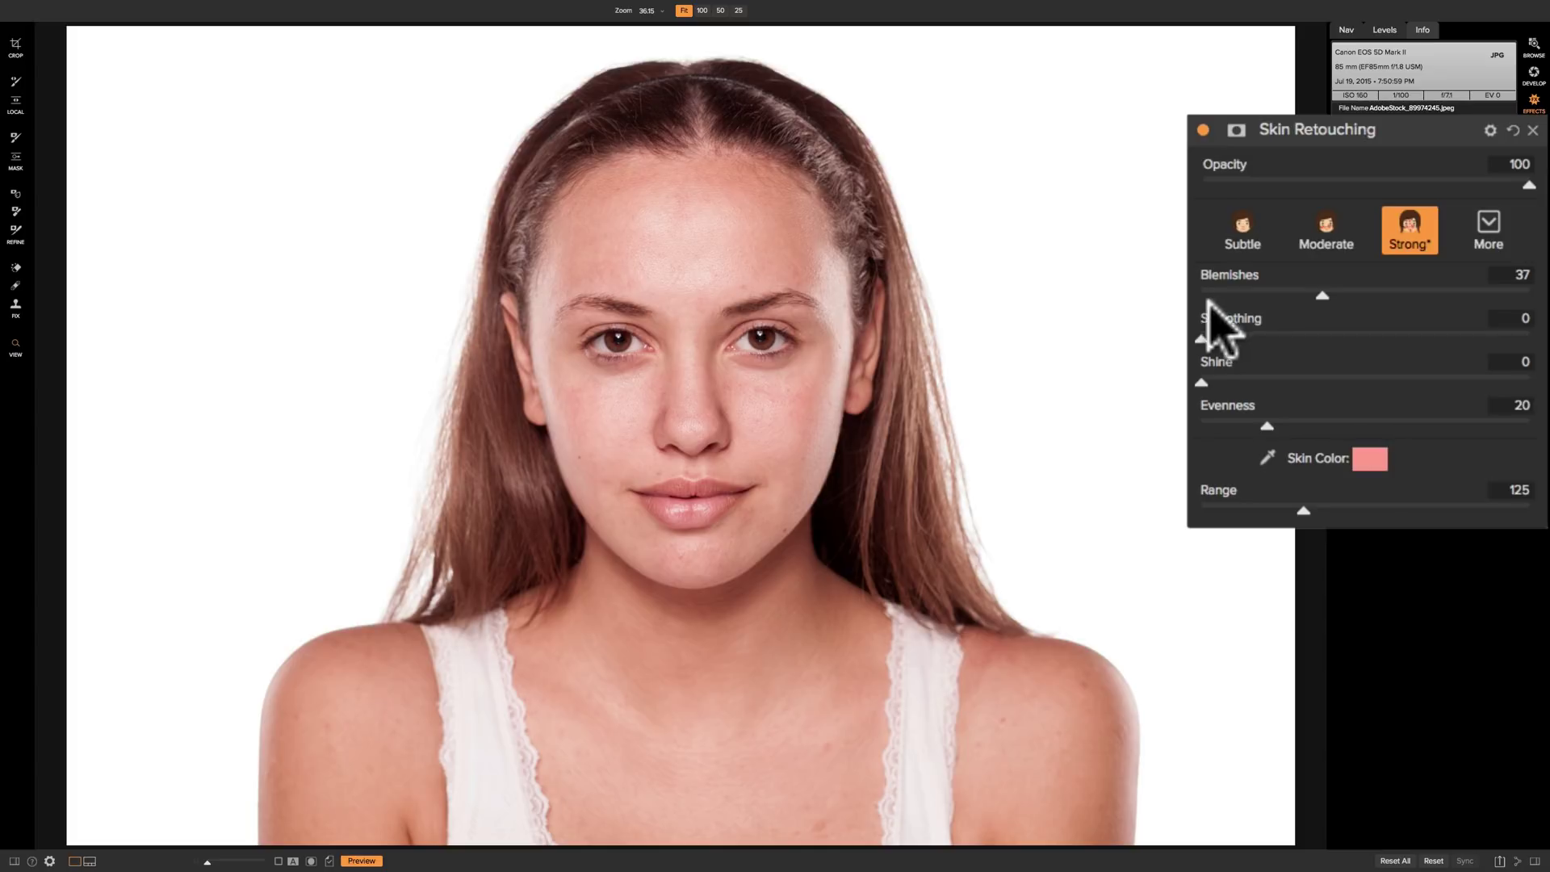
drag(1200, 339, 1308, 335)
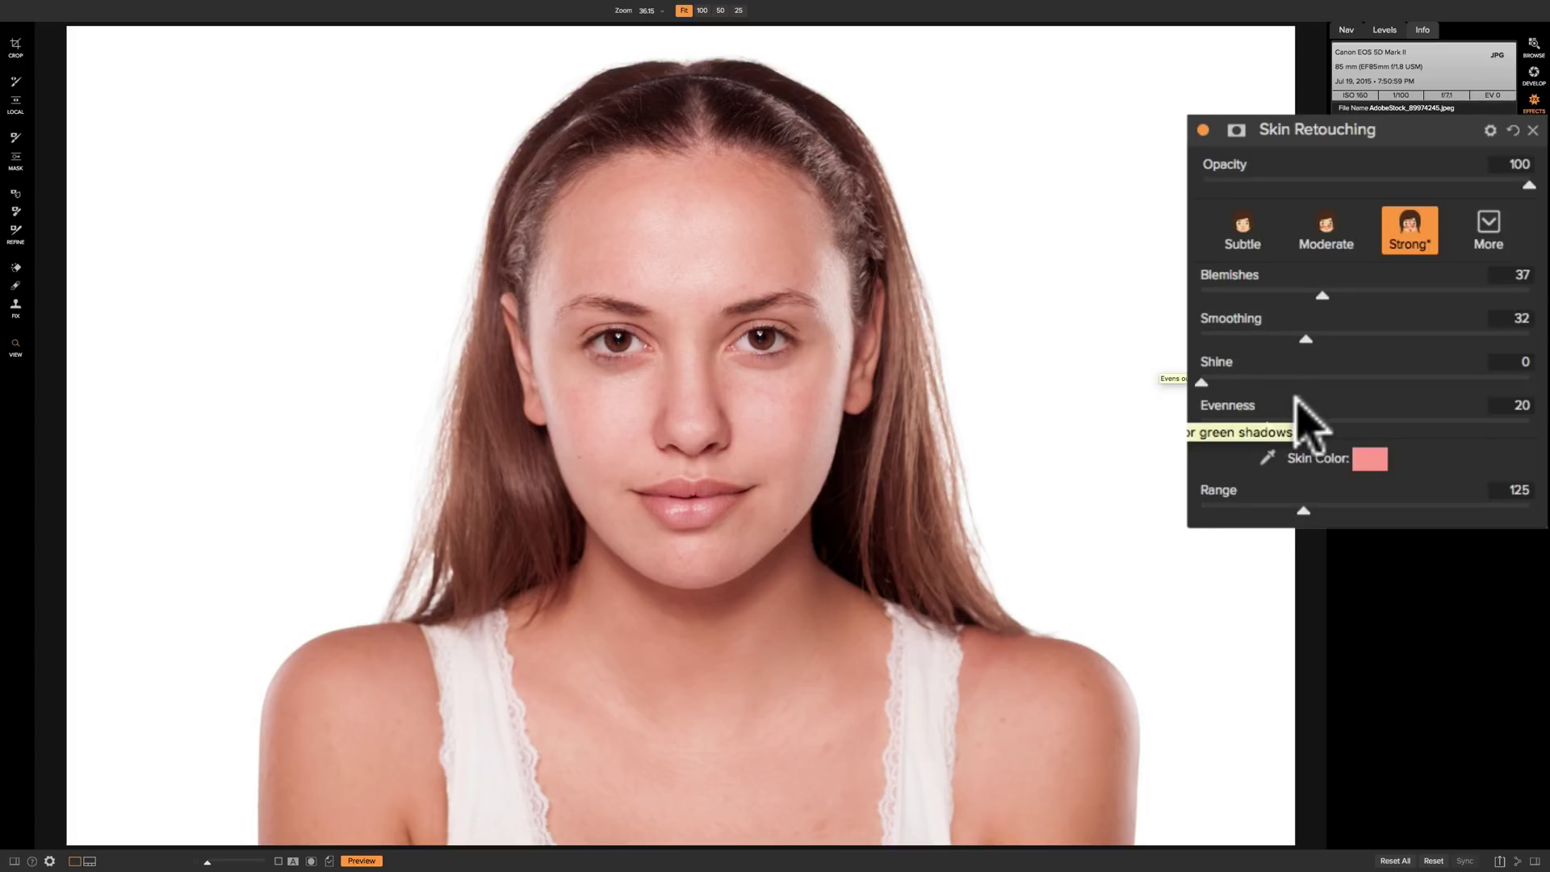
Step: Set Shine to 56 after a reset to 0, and raise Evenness to 71
click(1197, 378)
drag(1198, 379, 1363, 379)
double_click(1286, 373)
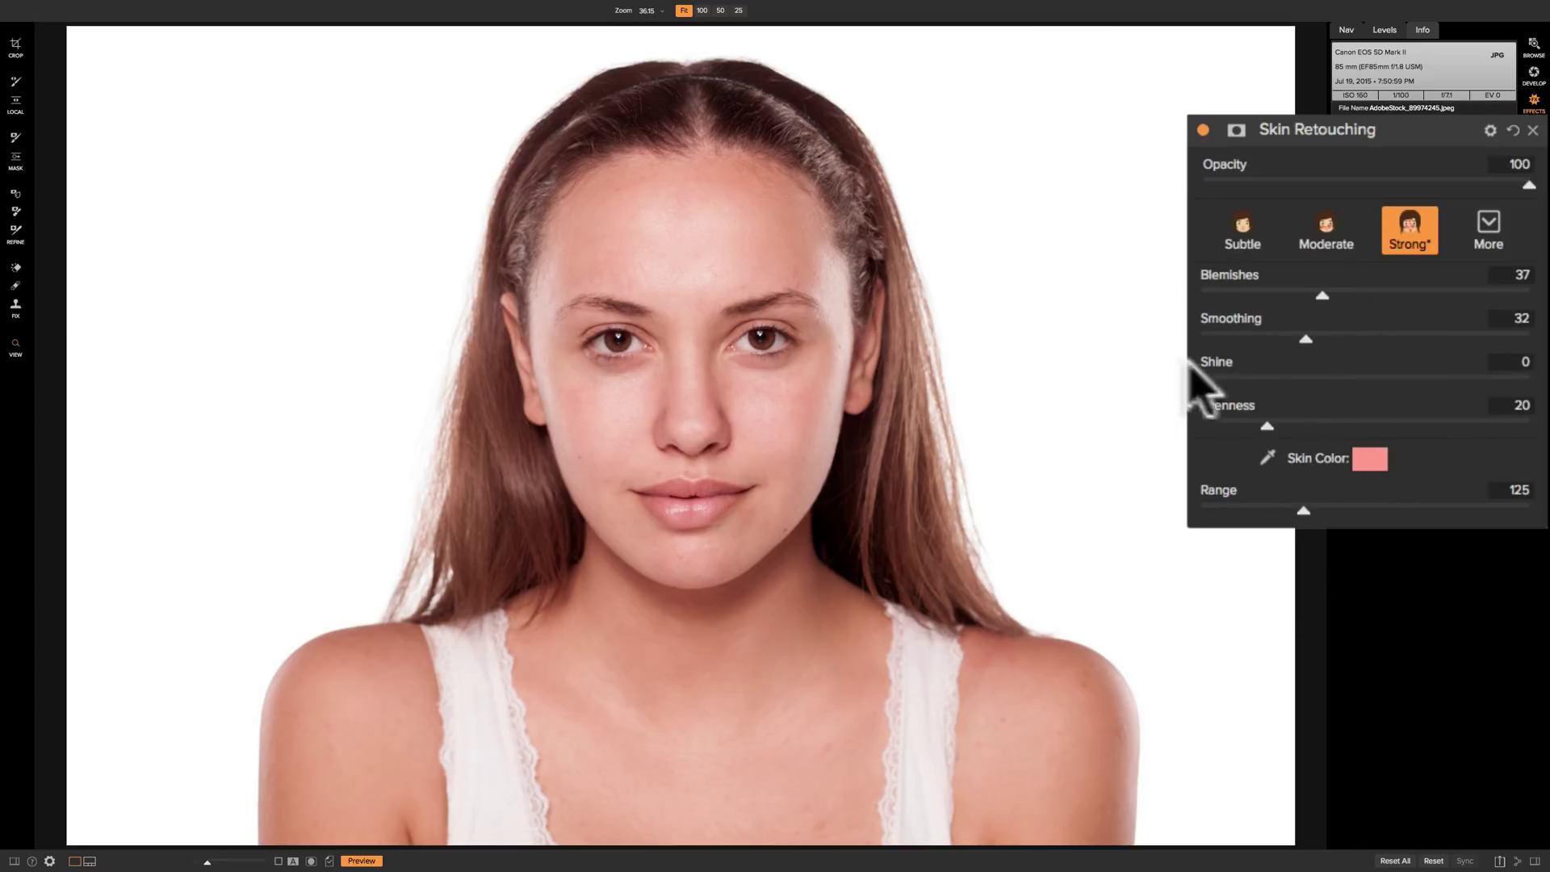
drag(1201, 380, 1384, 381)
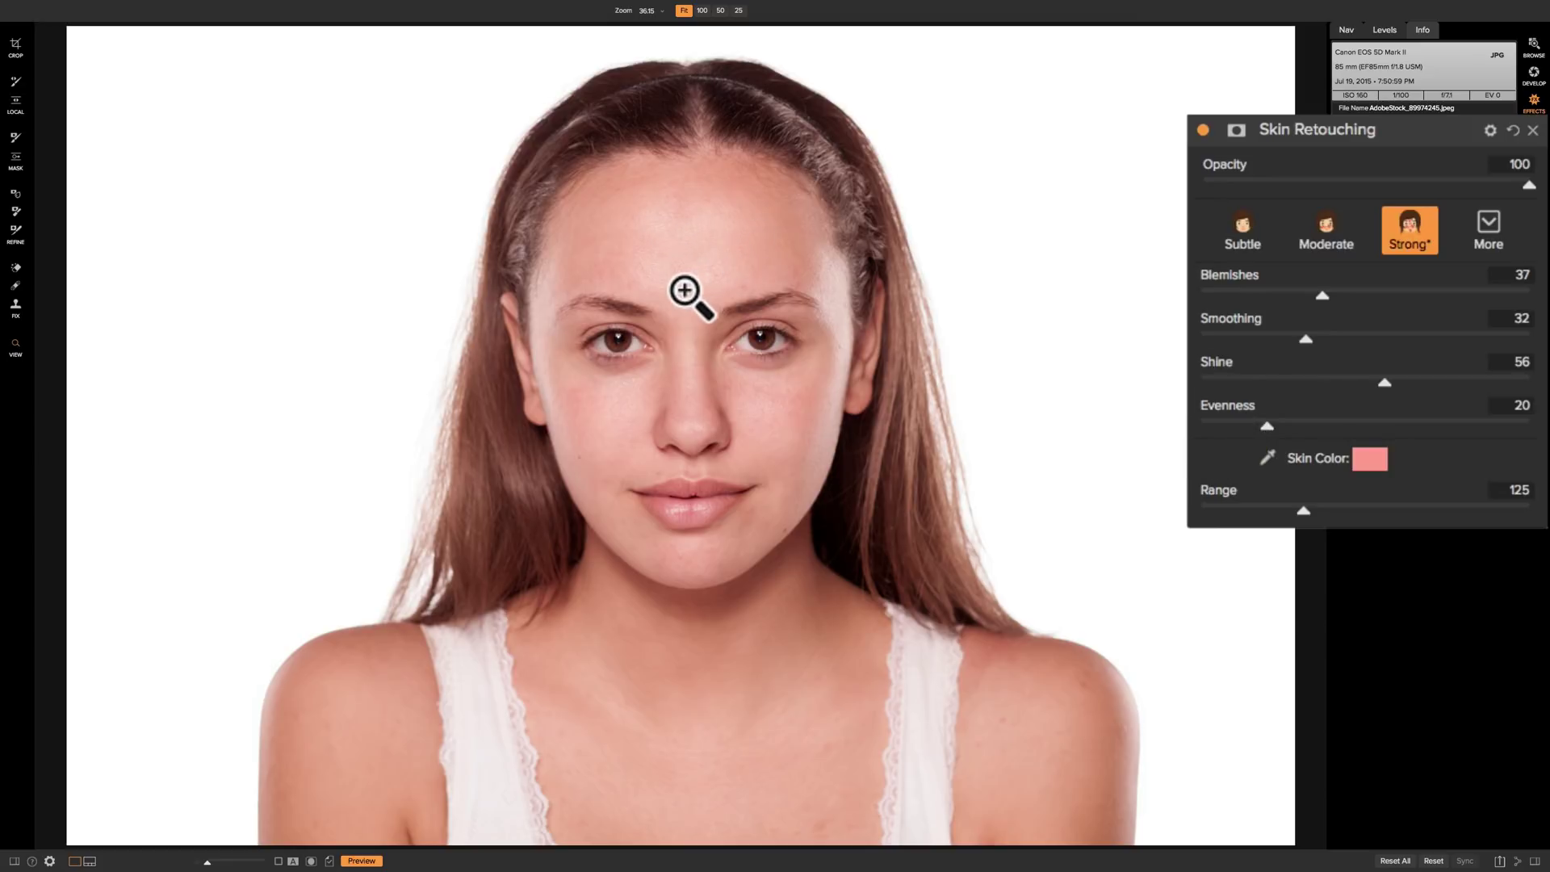
drag(1266, 424, 1434, 428)
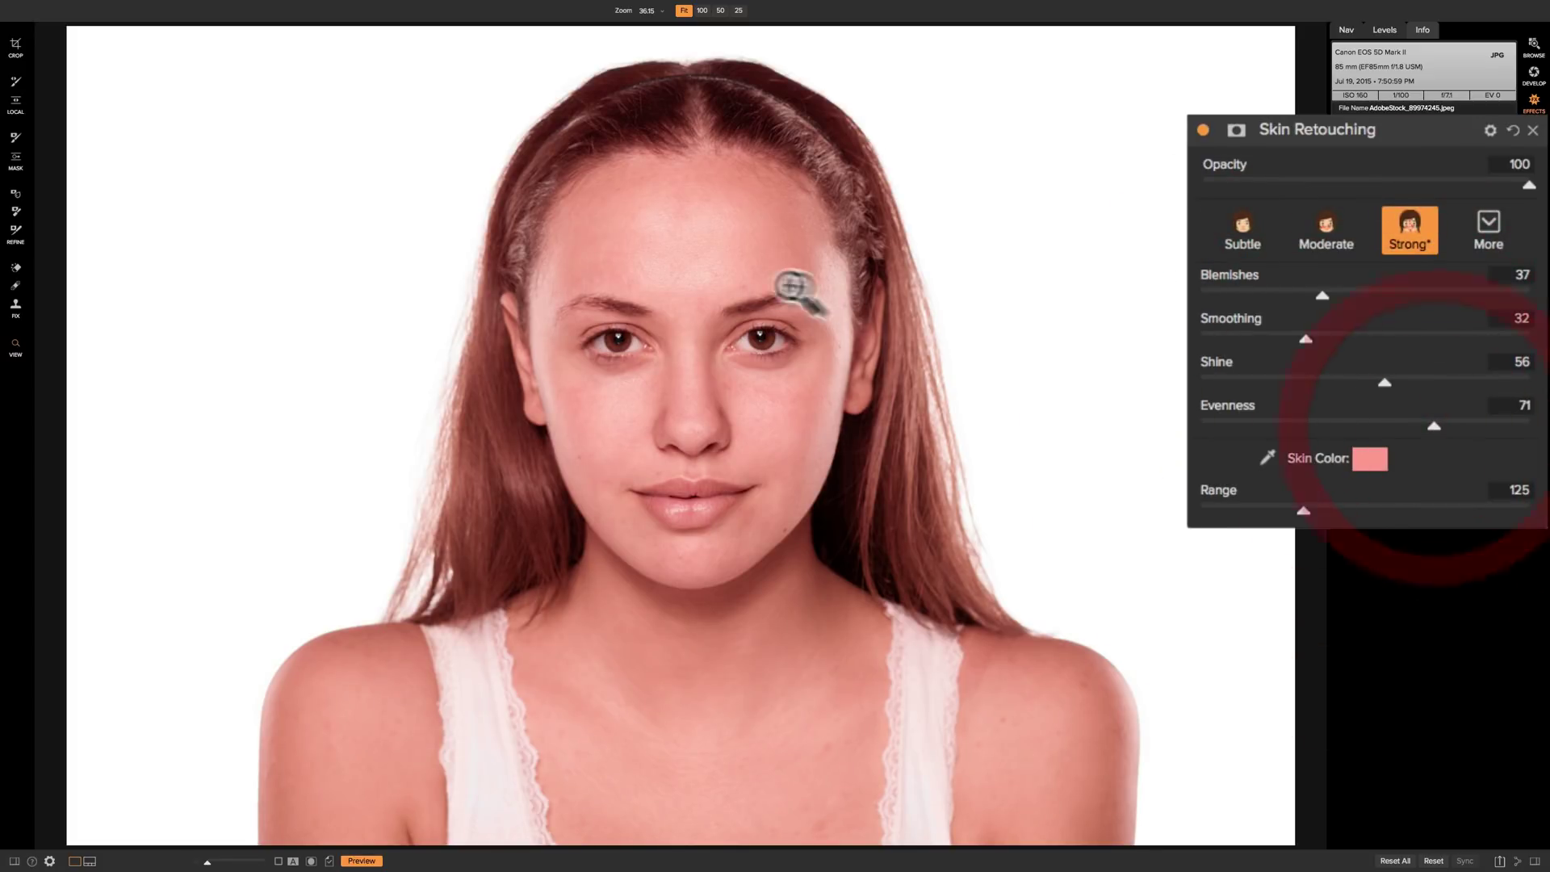
Step: Compare the retouching on and off, then sample the skin colour from the woman's cheek
click(1202, 129)
click(1202, 129)
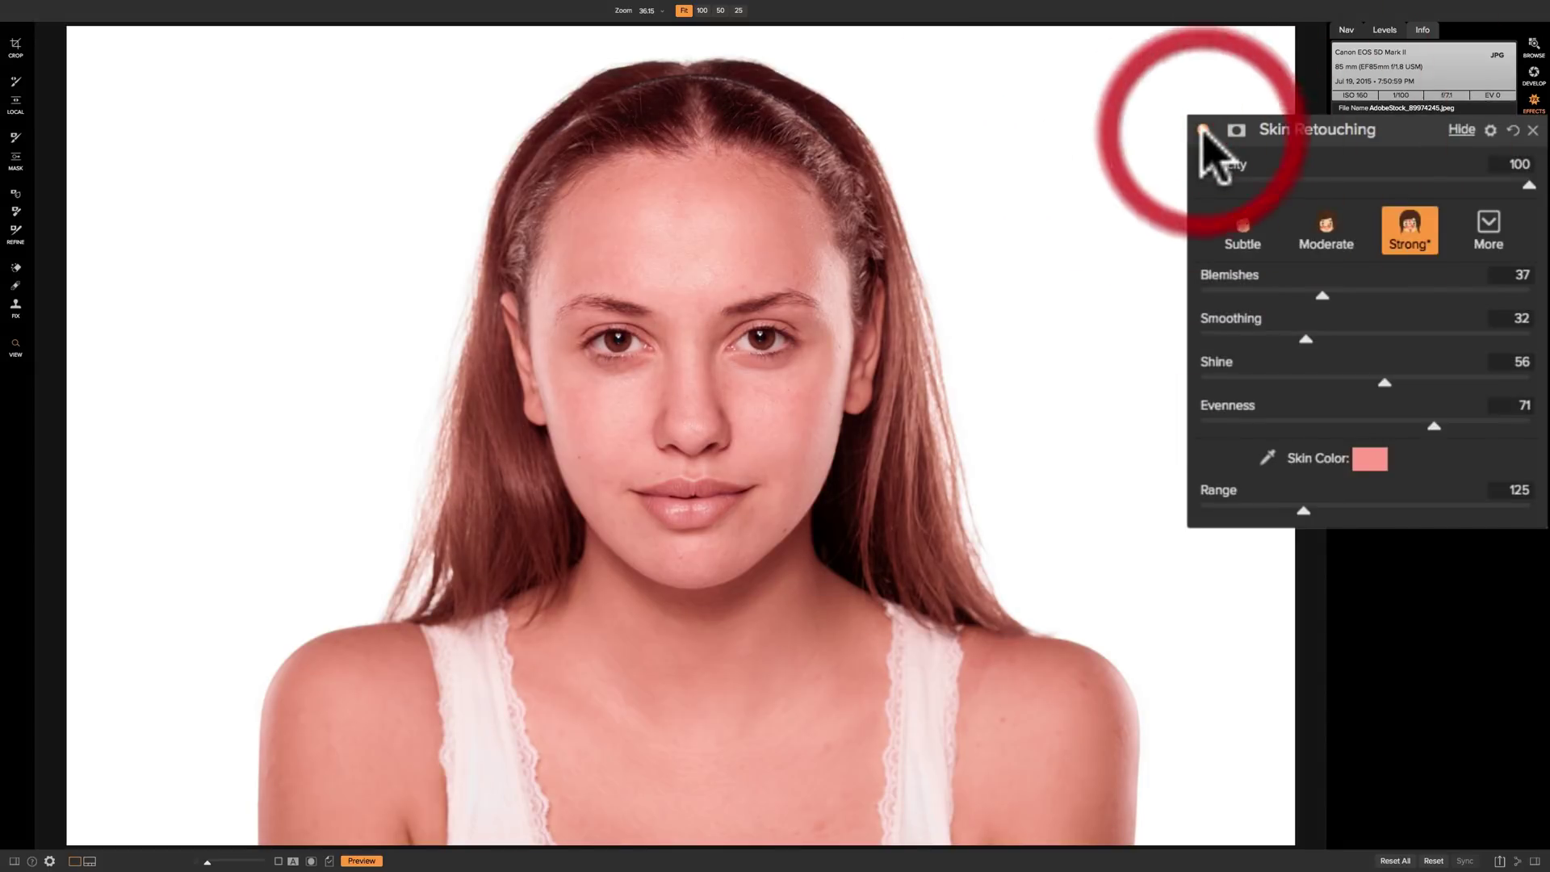
click(1202, 129)
click(1202, 129)
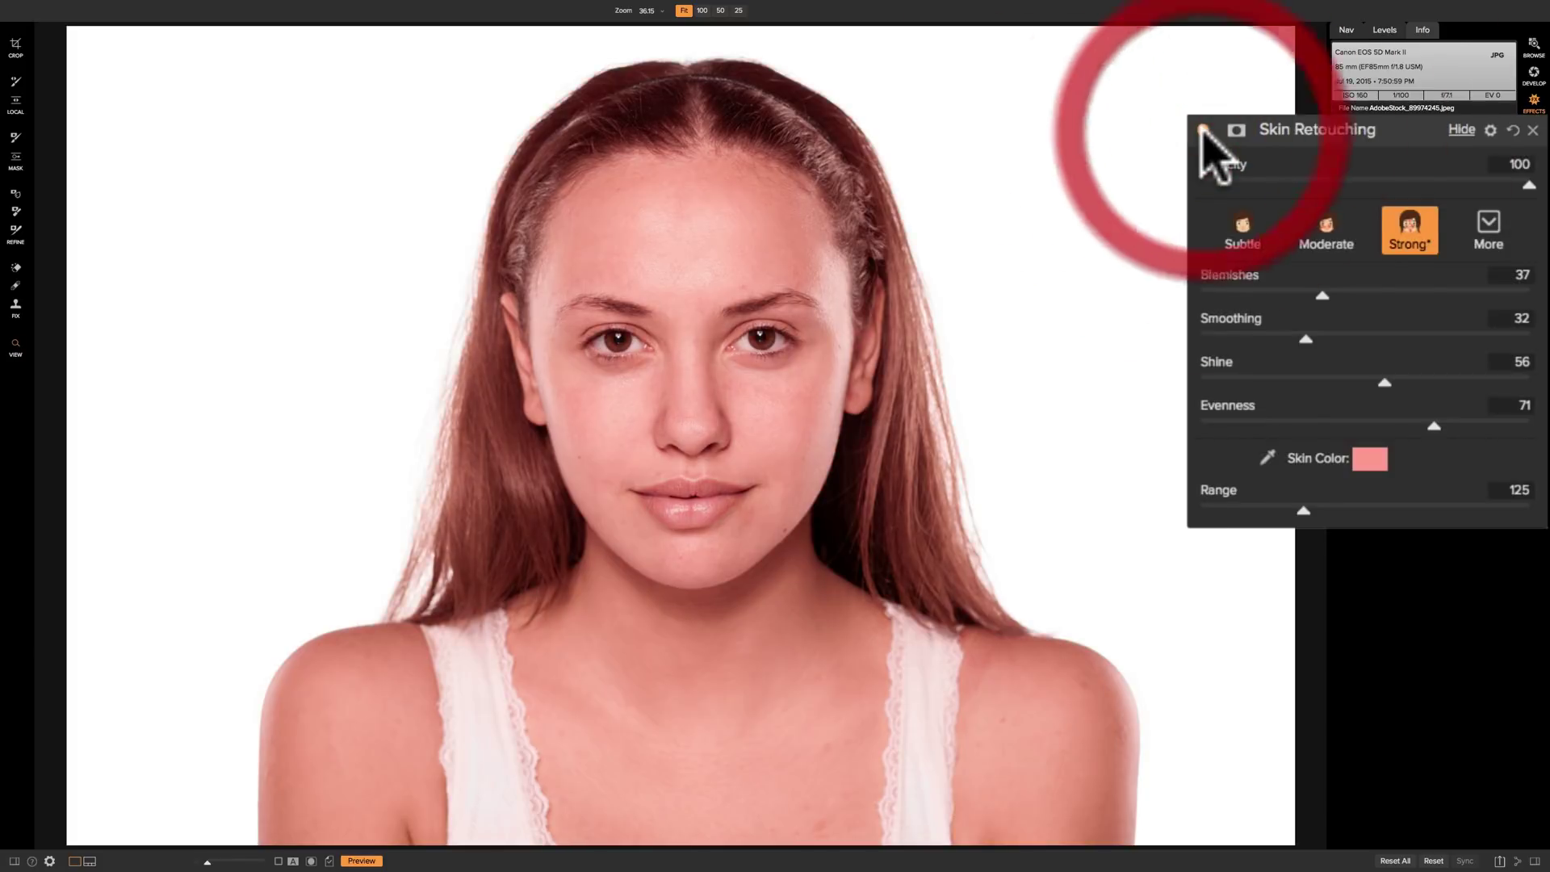
click(1268, 457)
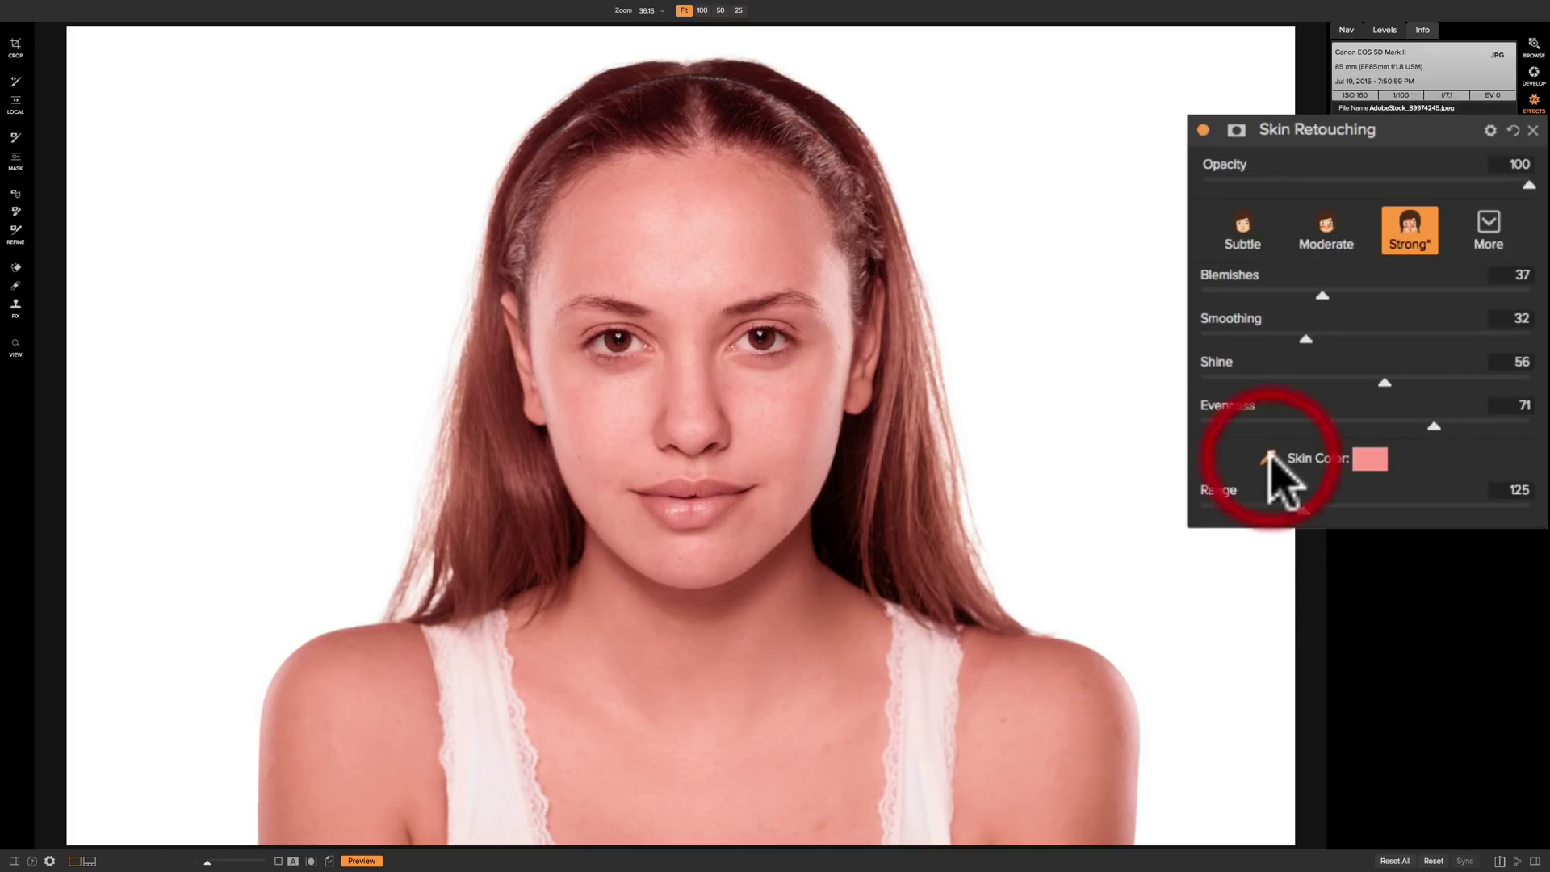
click(747, 397)
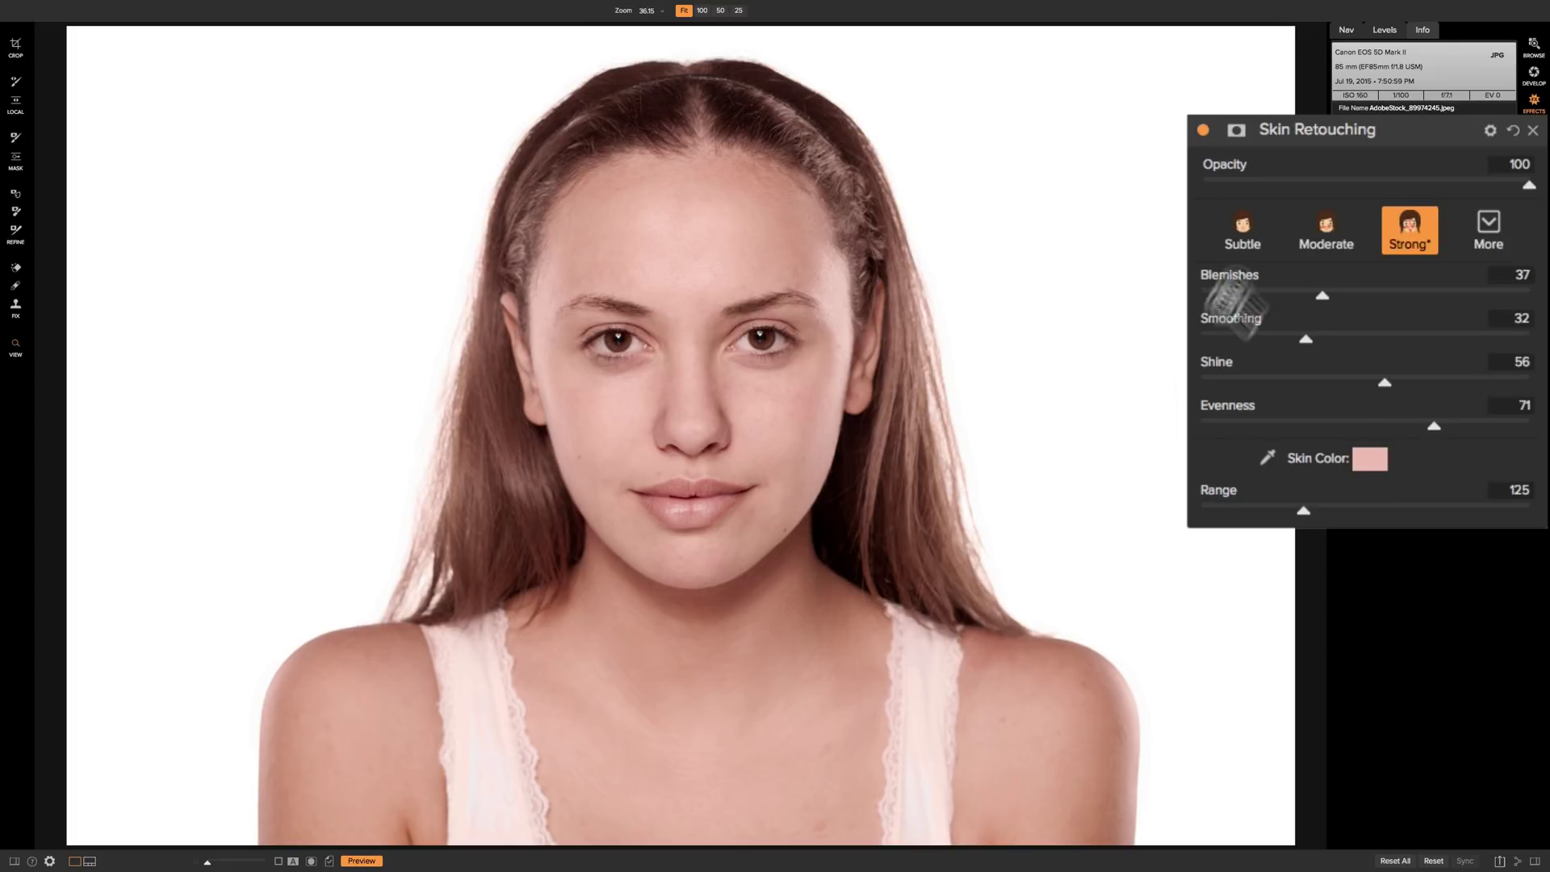
Step: Flip the skin retouching on and off repeatedly for a before view, leaving it off
click(1202, 130)
click(1203, 130)
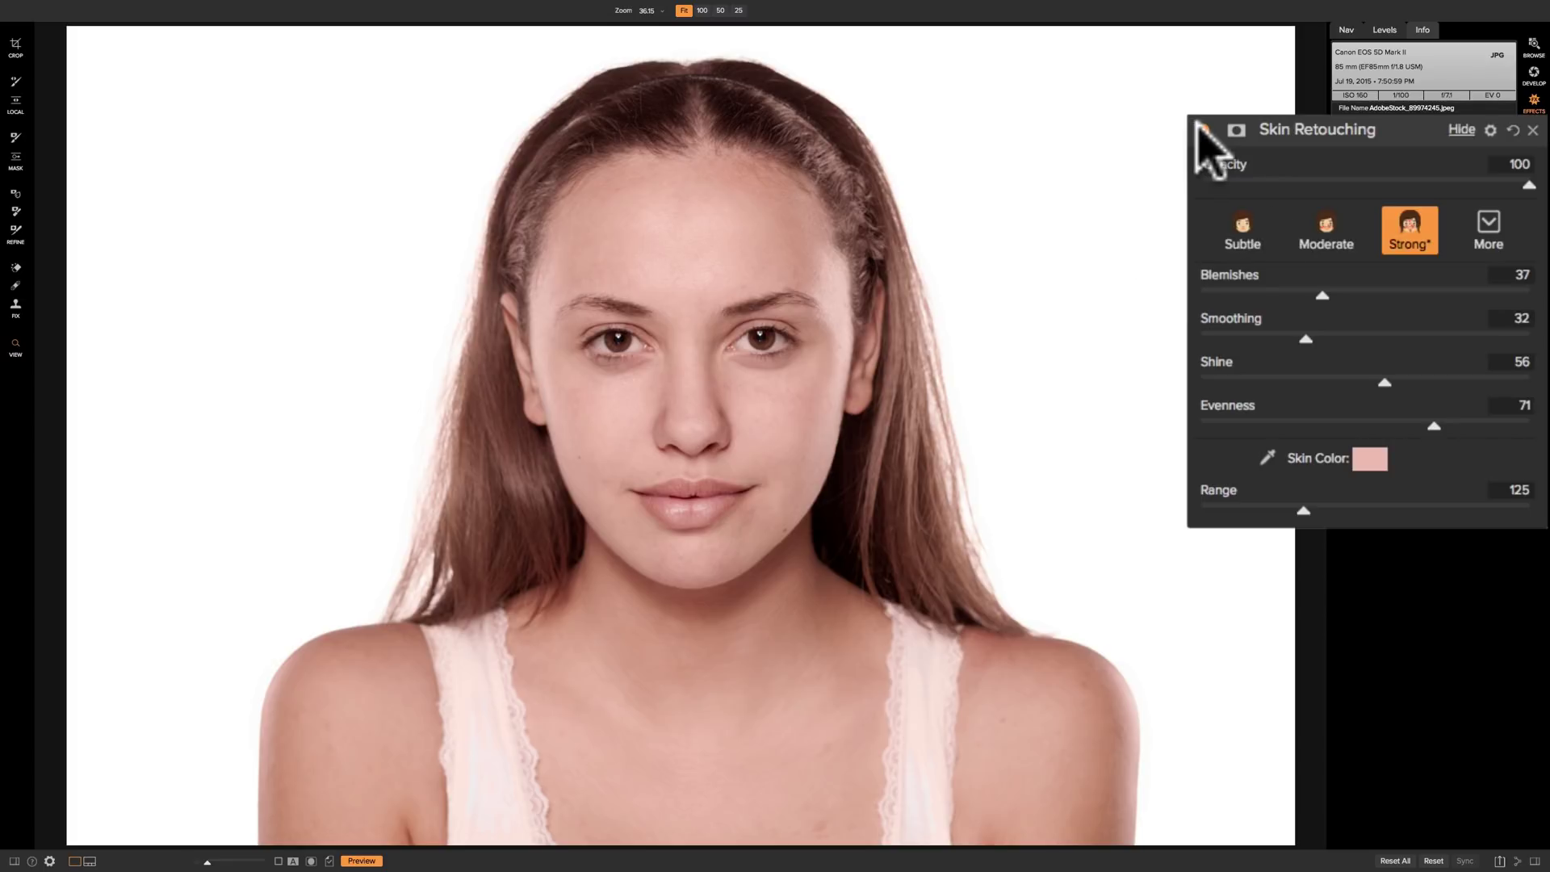
click(1203, 130)
click(1203, 130)
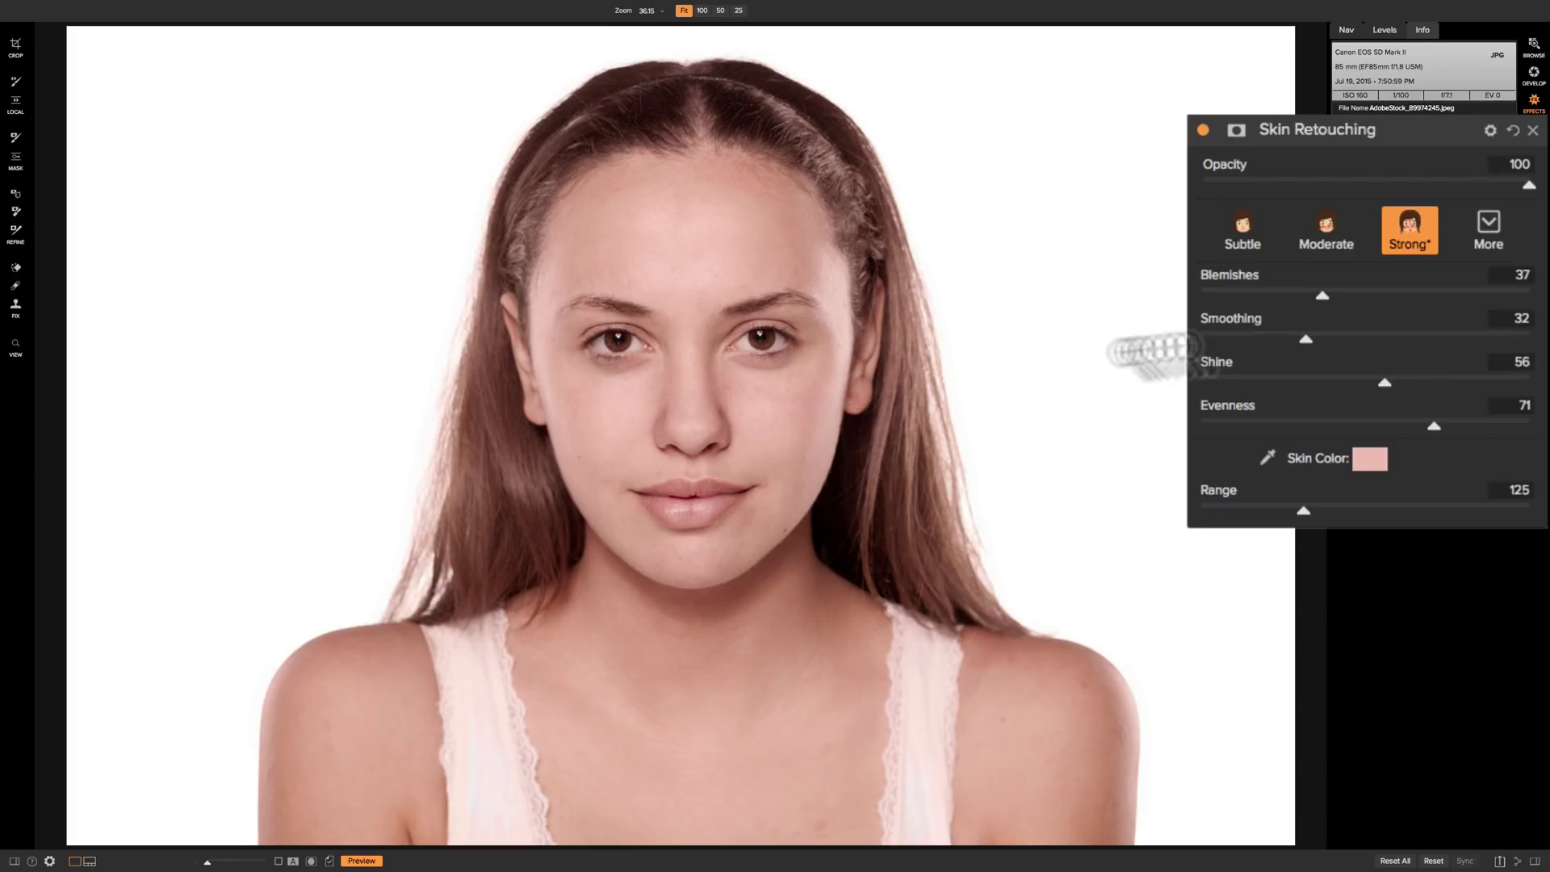
click(1203, 130)
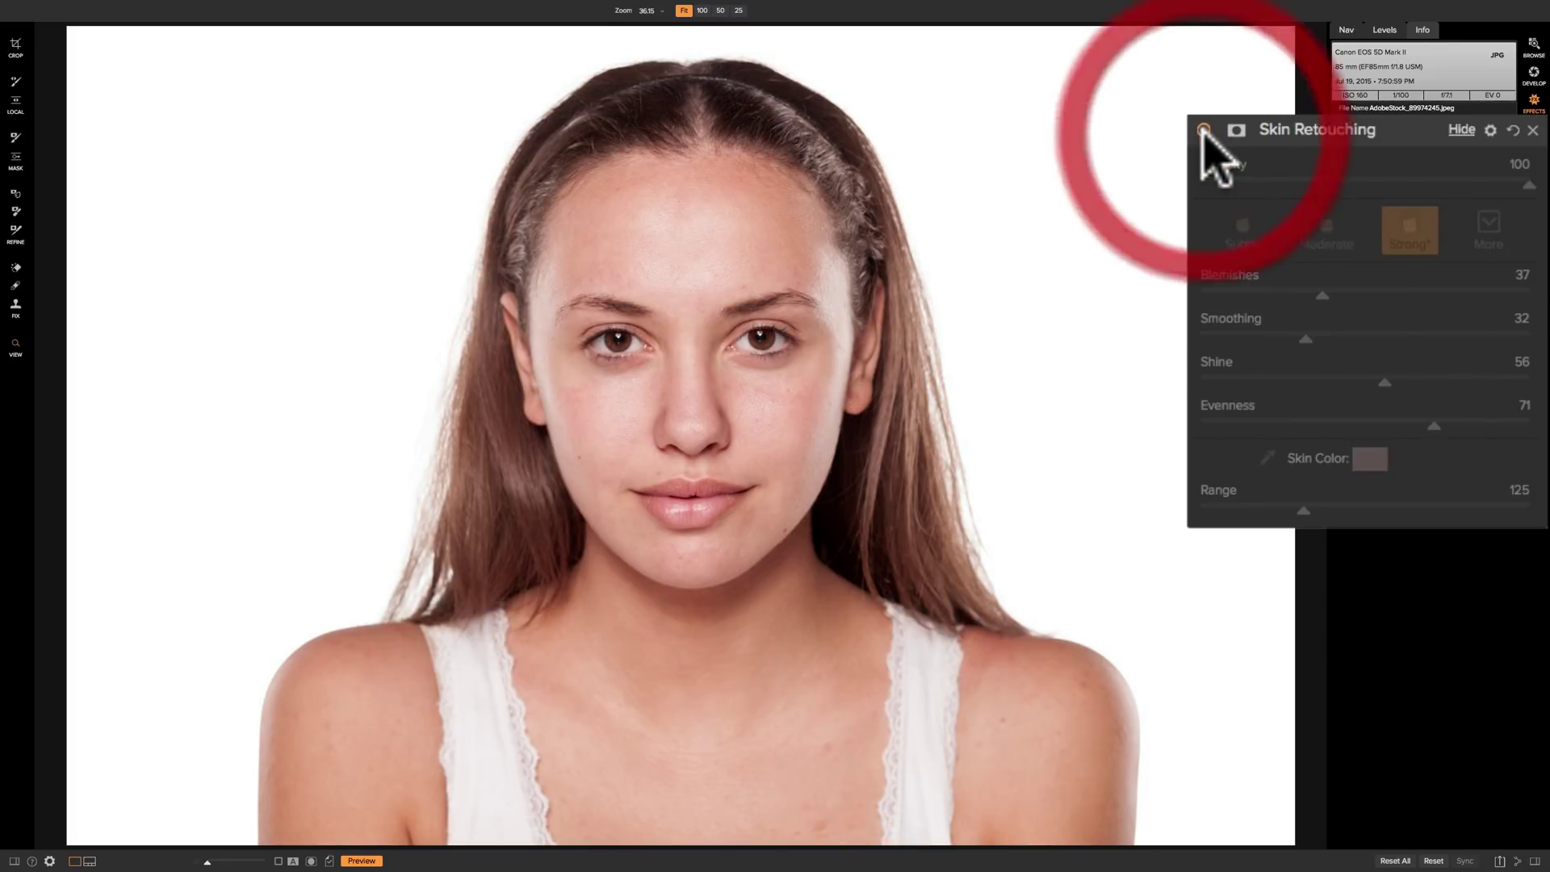
Step: Preview the skin mask while testing Range at 0 and 400, comparing before and after
click(1202, 130)
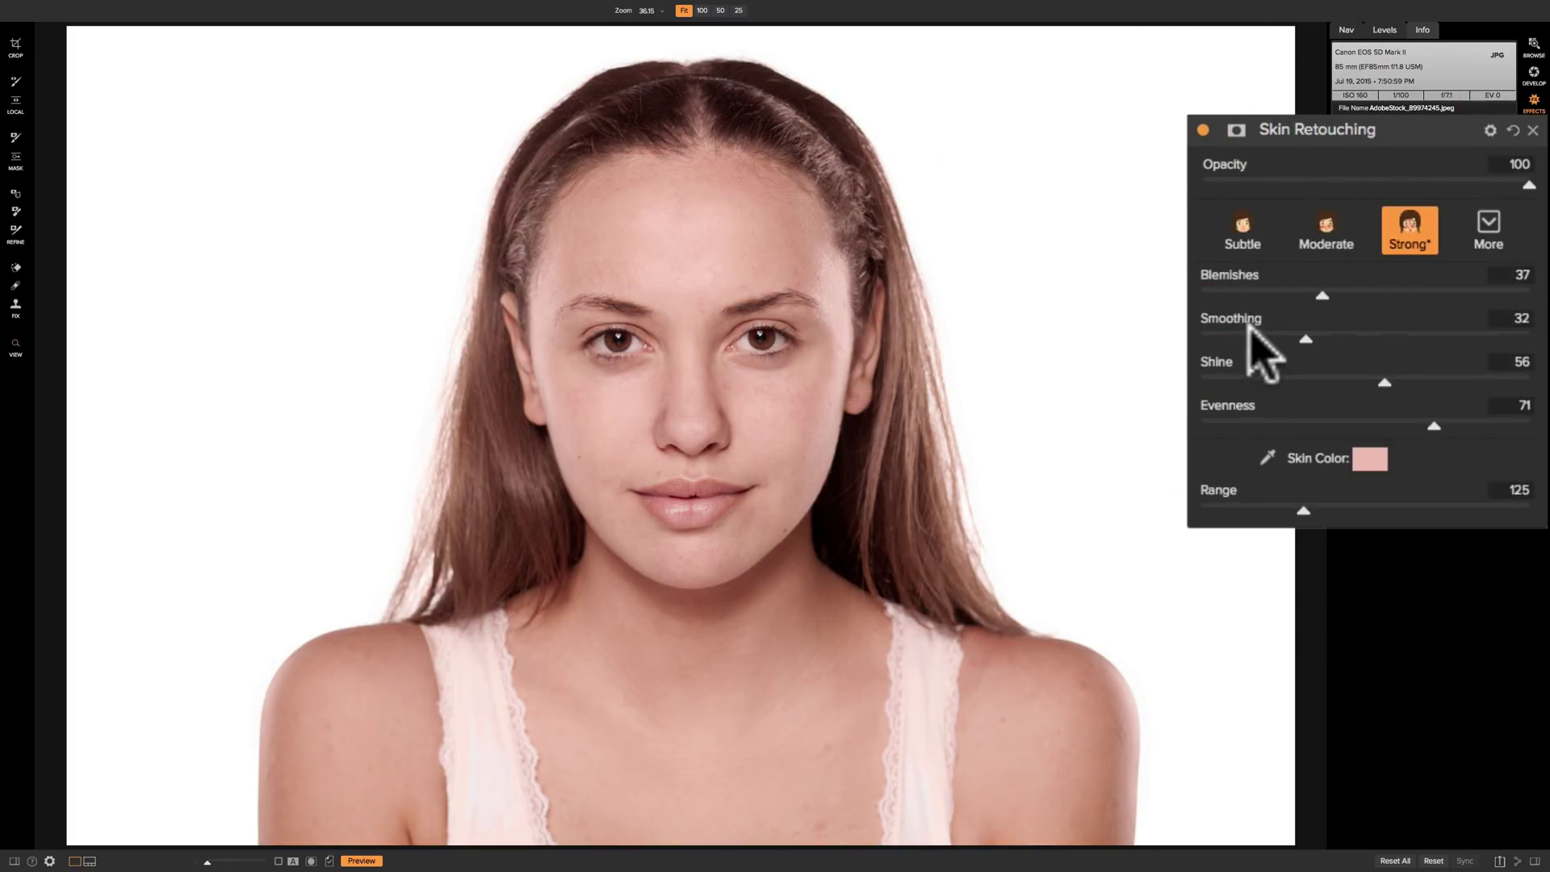
drag(1302, 511, 1201, 511)
click(1202, 130)
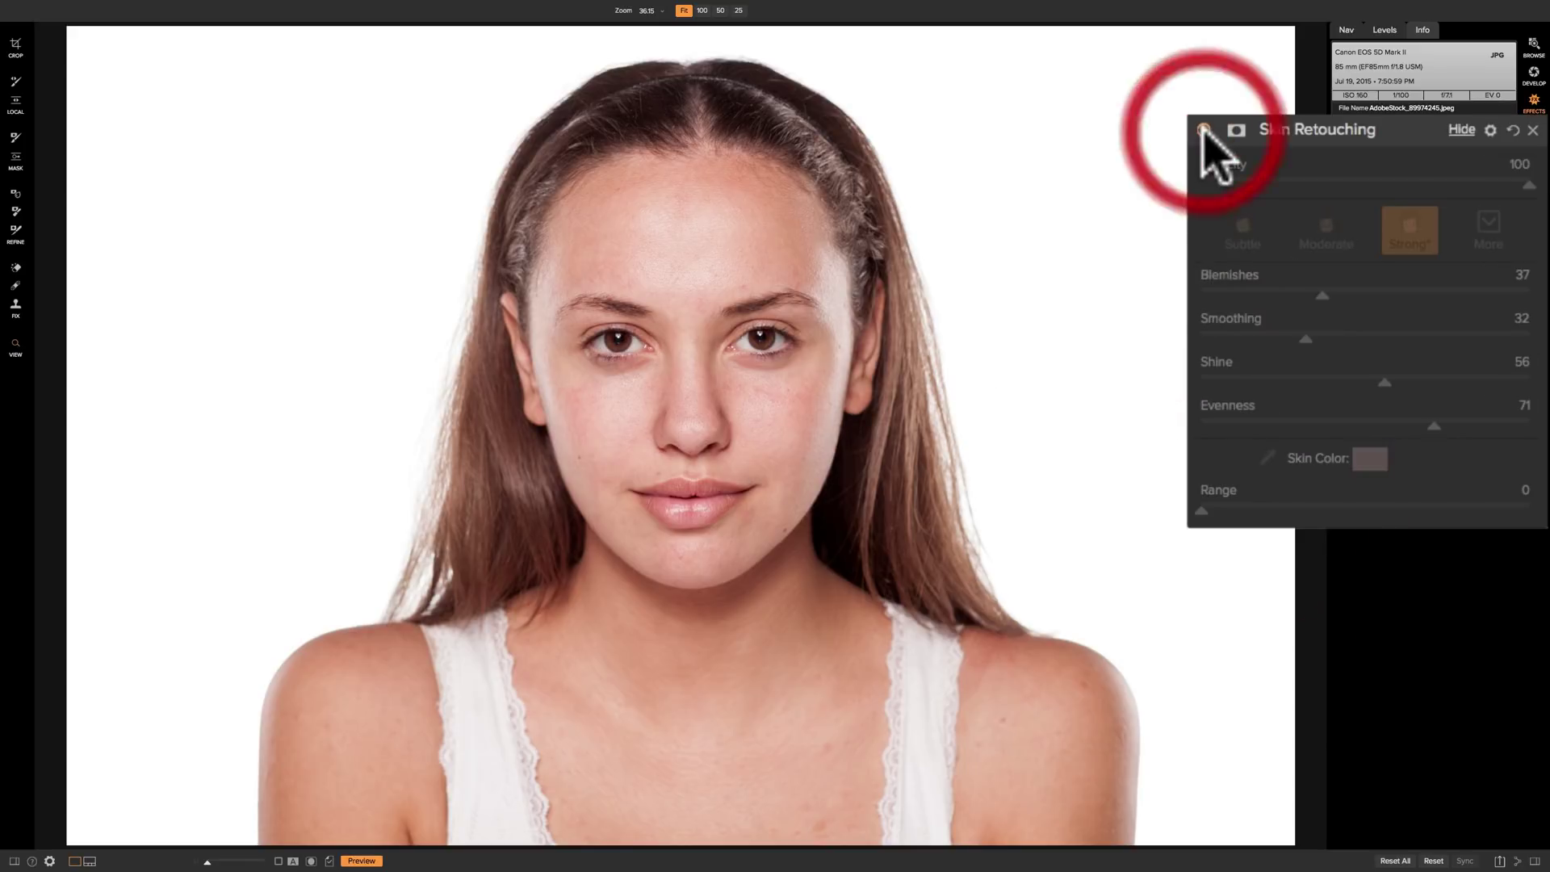
click(1203, 129)
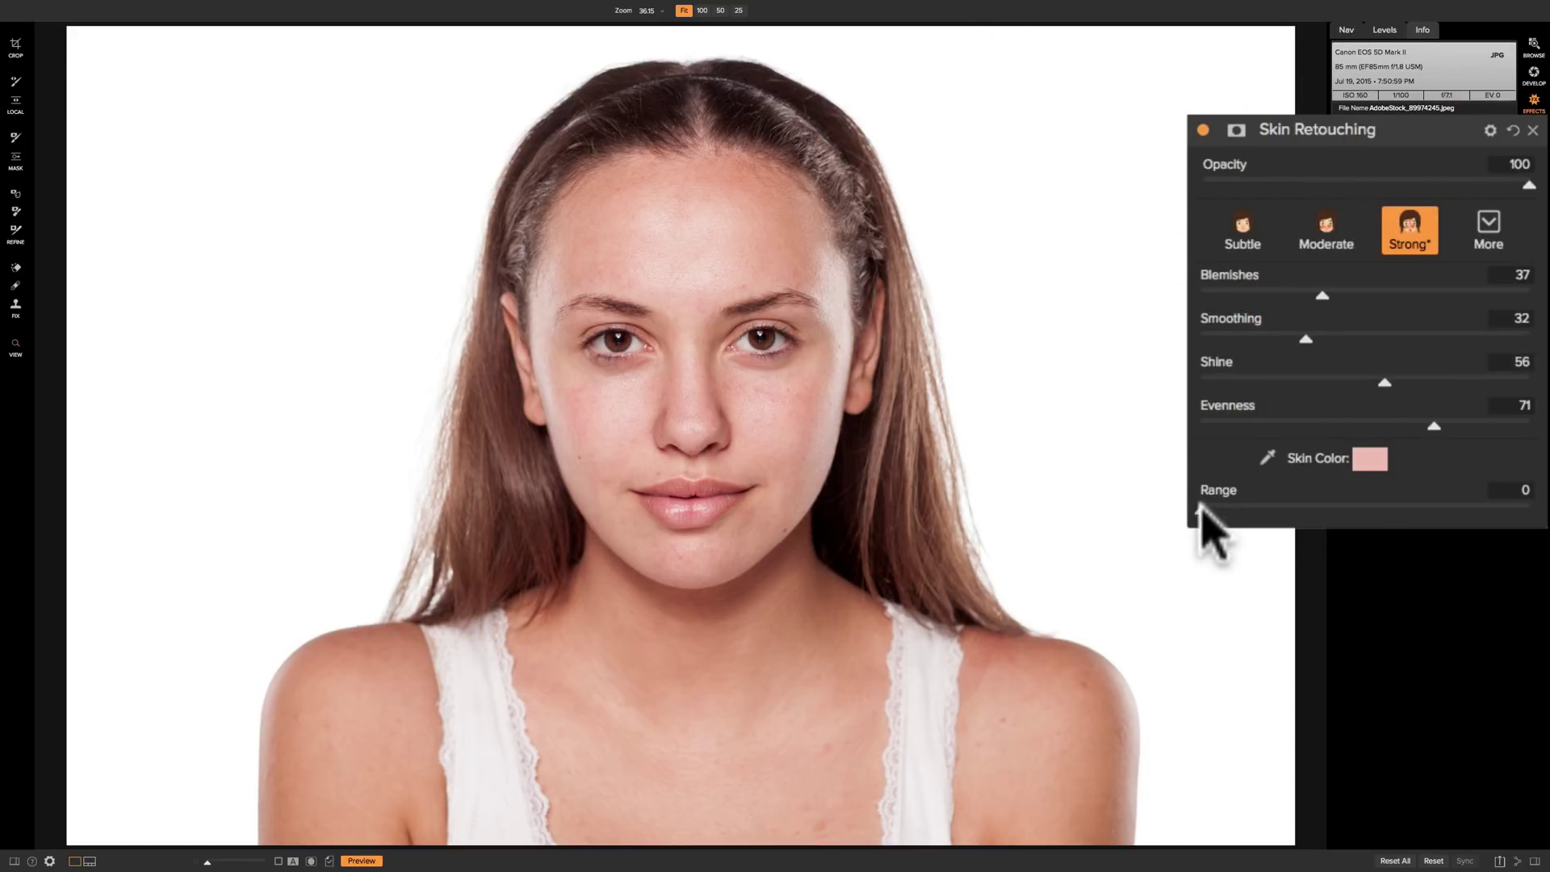
drag(1201, 511, 1528, 511)
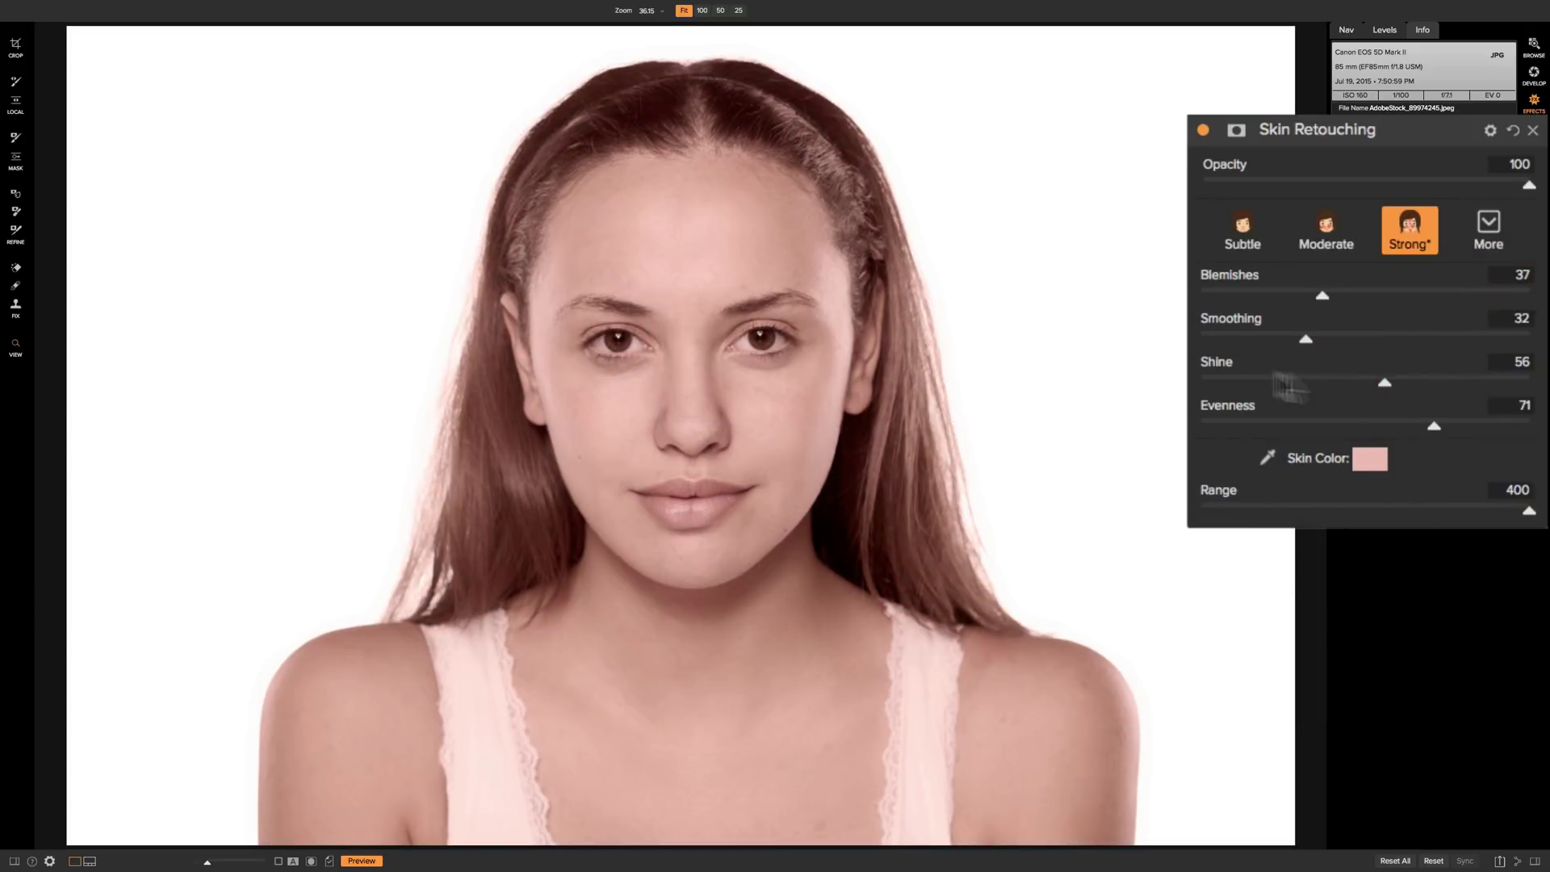
click(1203, 129)
click(1203, 129)
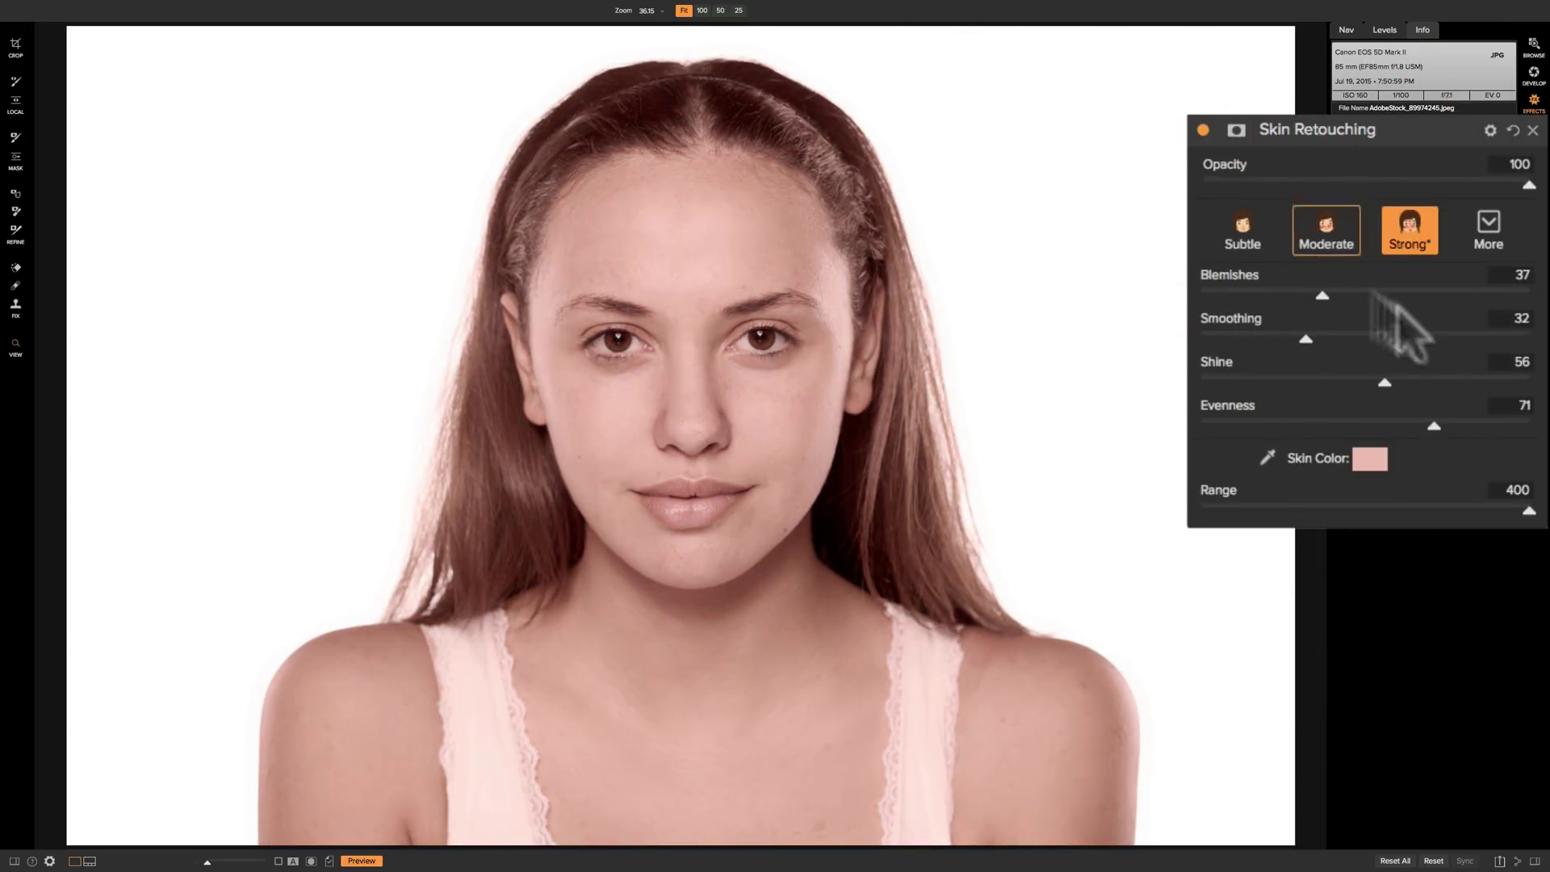
Step: Bring Range back down through 75 and 0, settling it at 16
drag(1529, 511, 1235, 512)
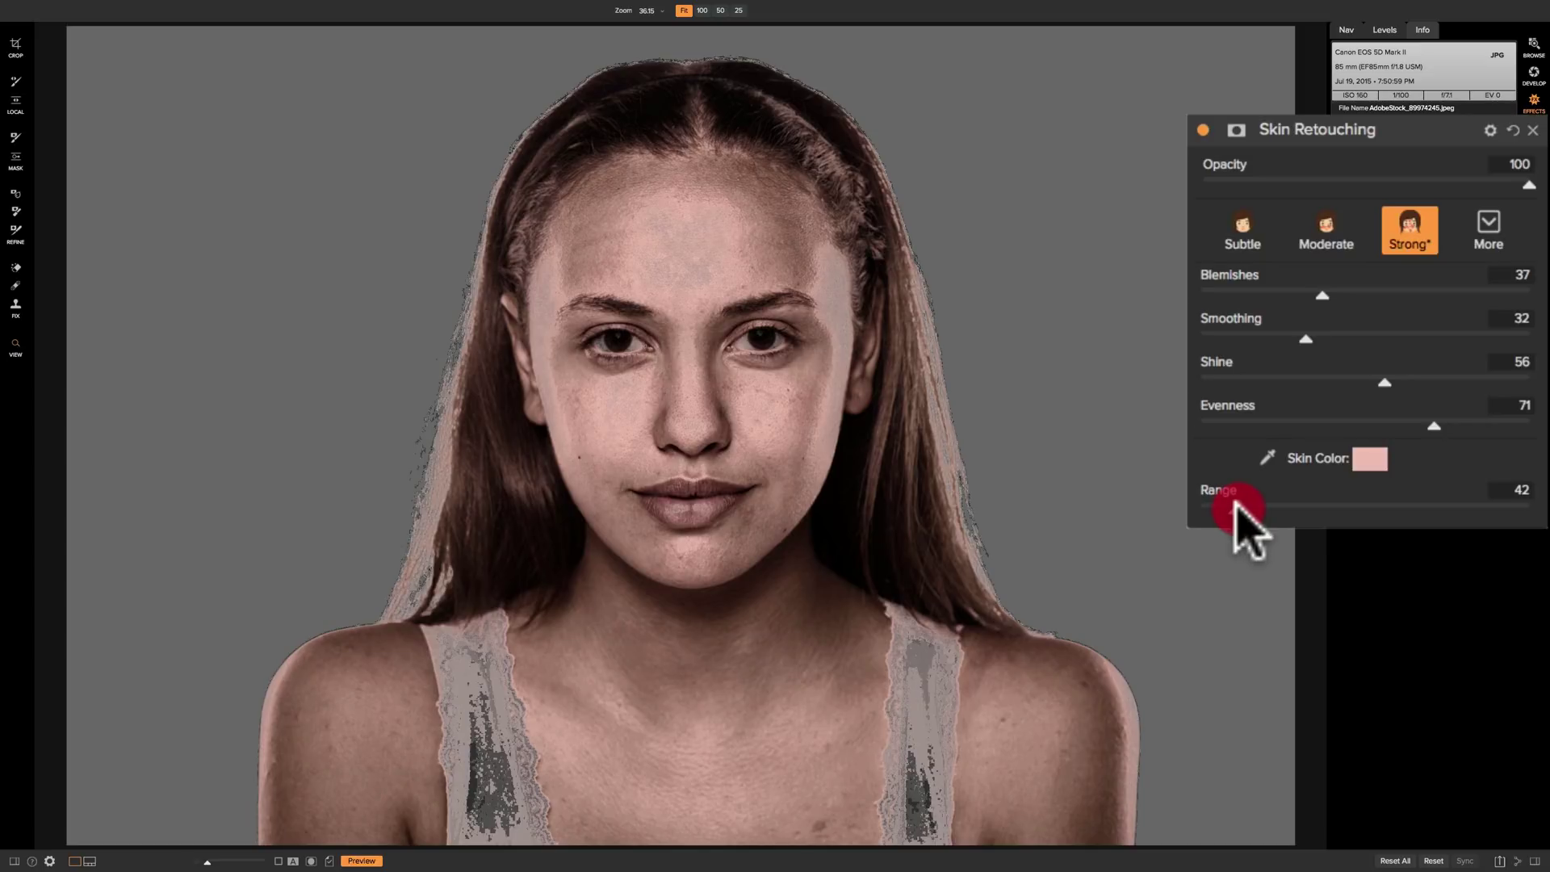
mouse_move(1236, 510)
mouse_down()
mouse_move(1202, 510)
mouse_move(1218, 510)
mouse_up()
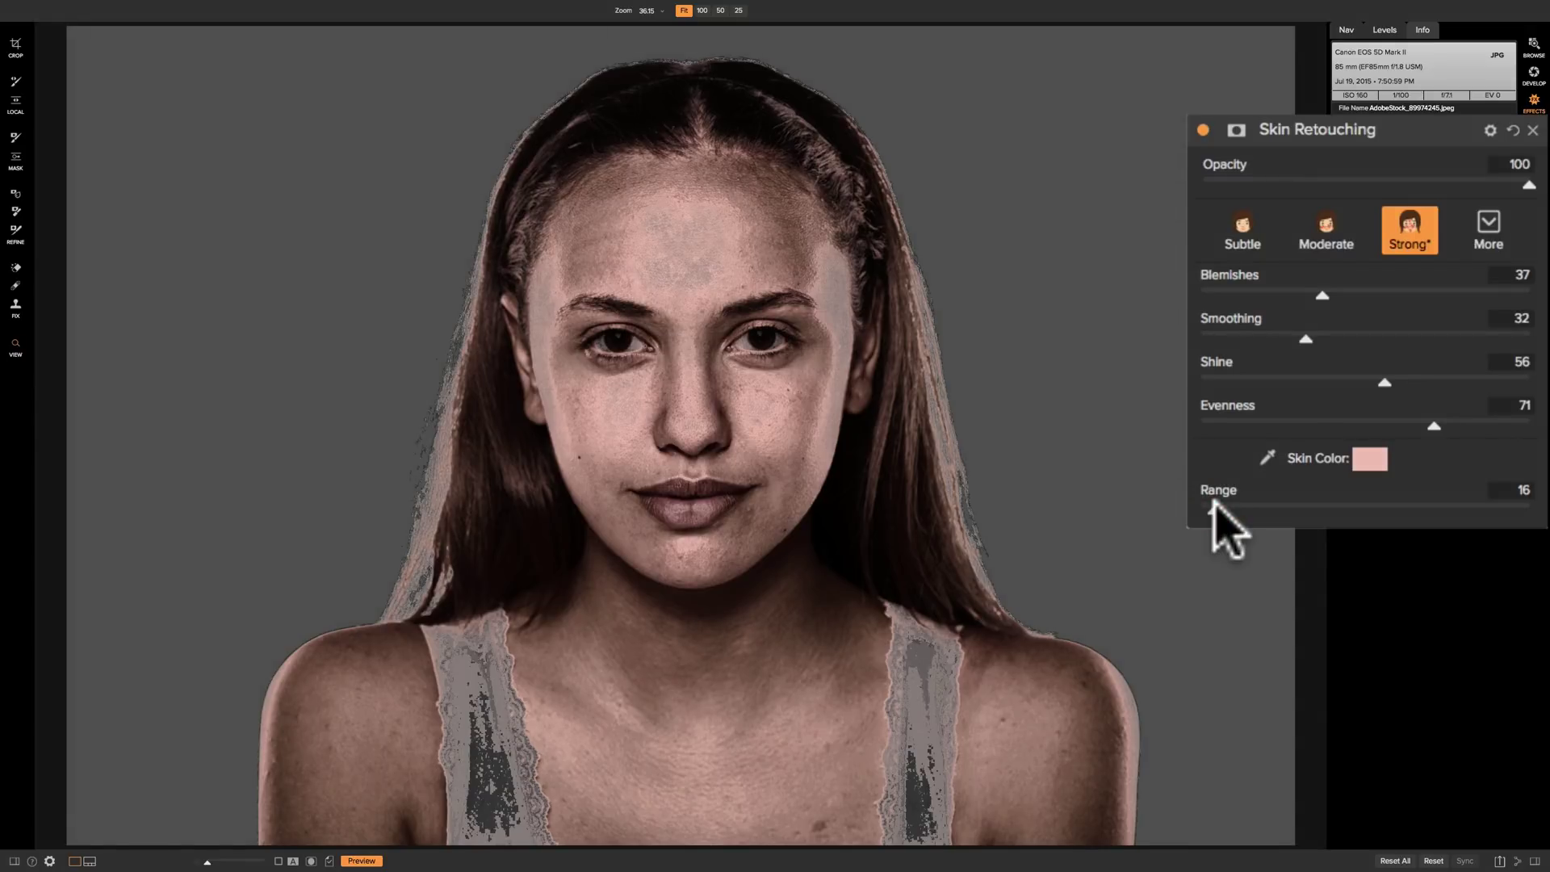
drag(1213, 504, 1213, 507)
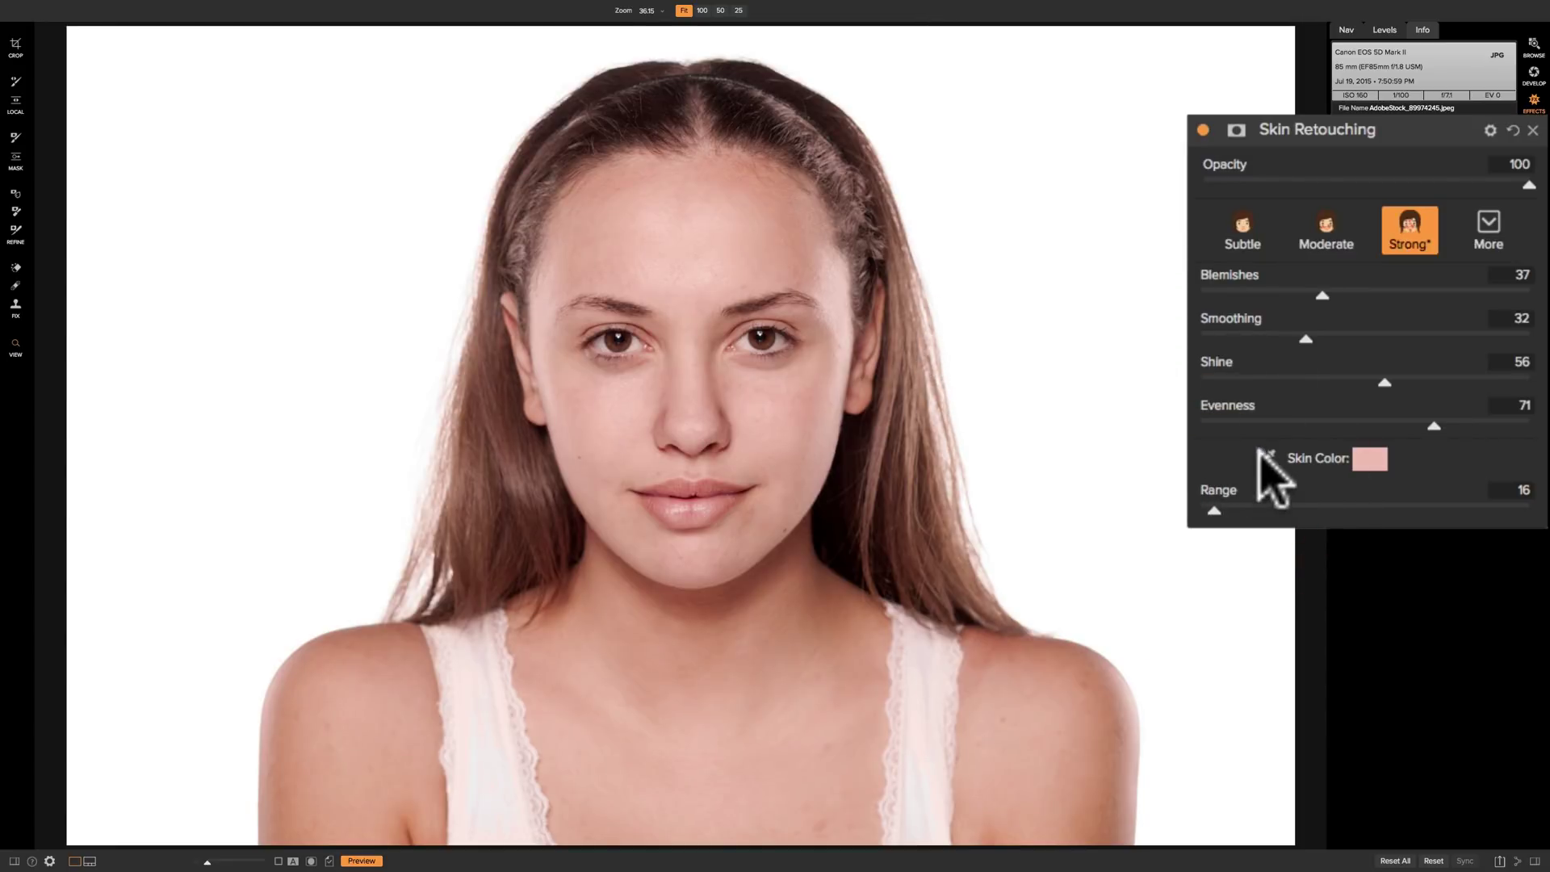
click(1202, 130)
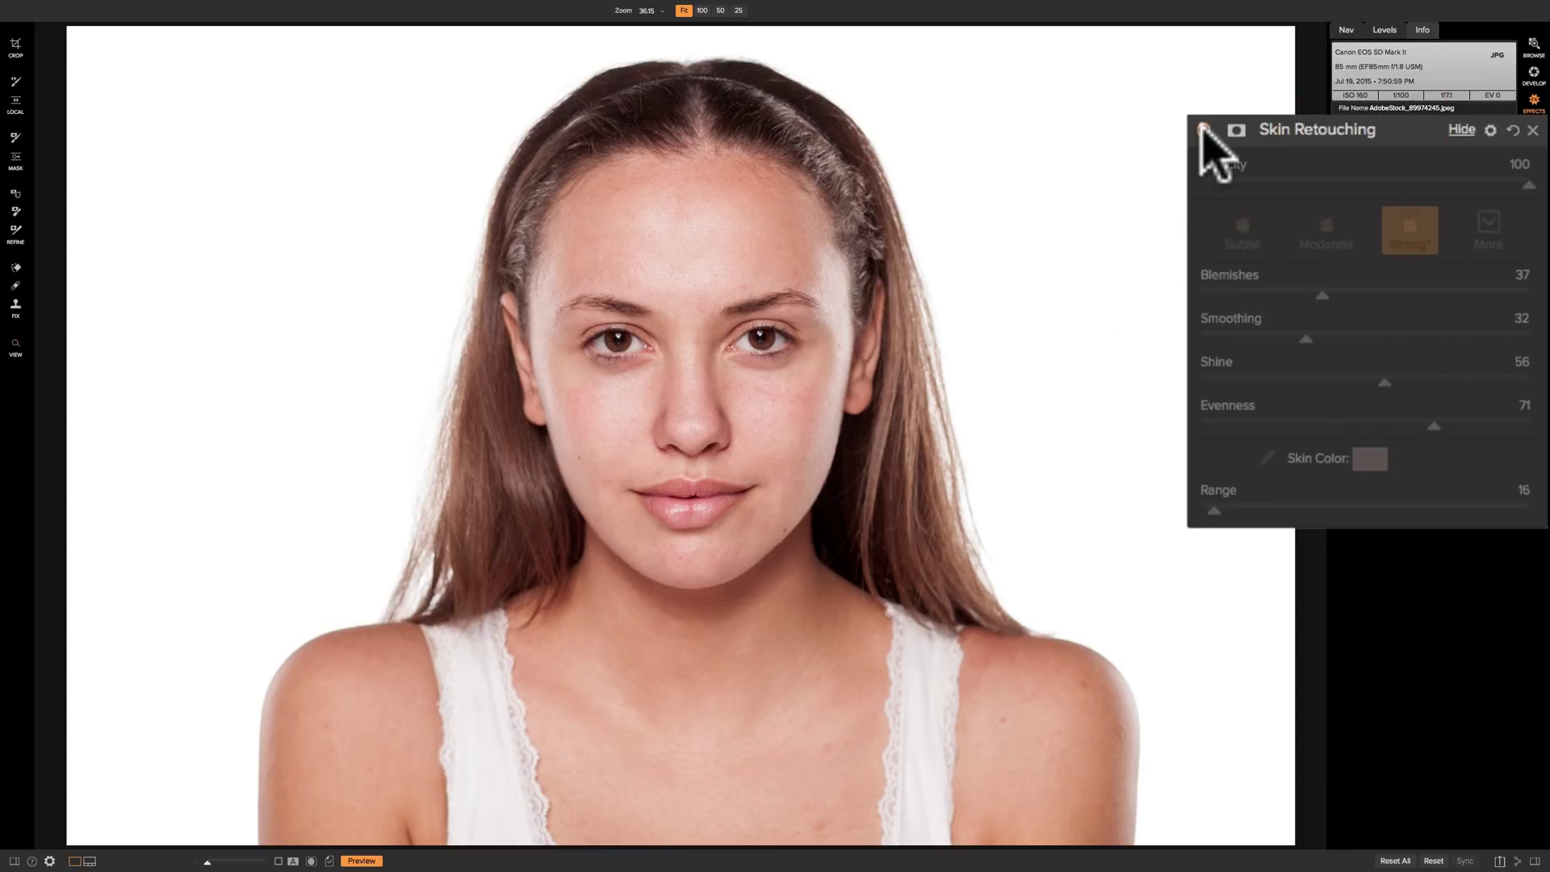
click(1202, 129)
click(1202, 130)
click(1203, 130)
click(1203, 130)
click(1202, 129)
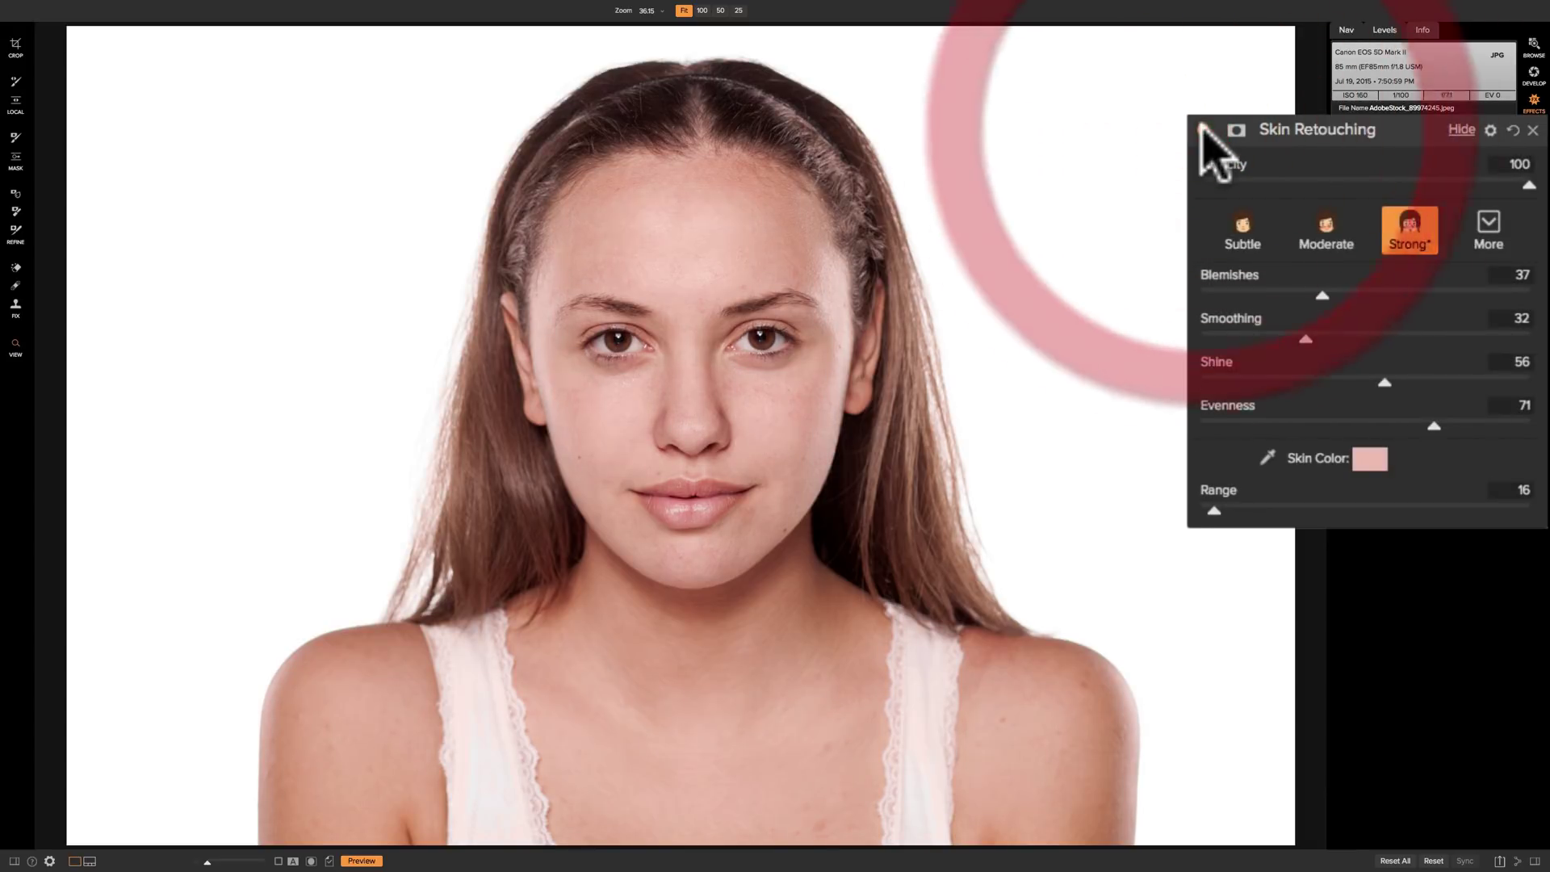
click(1203, 129)
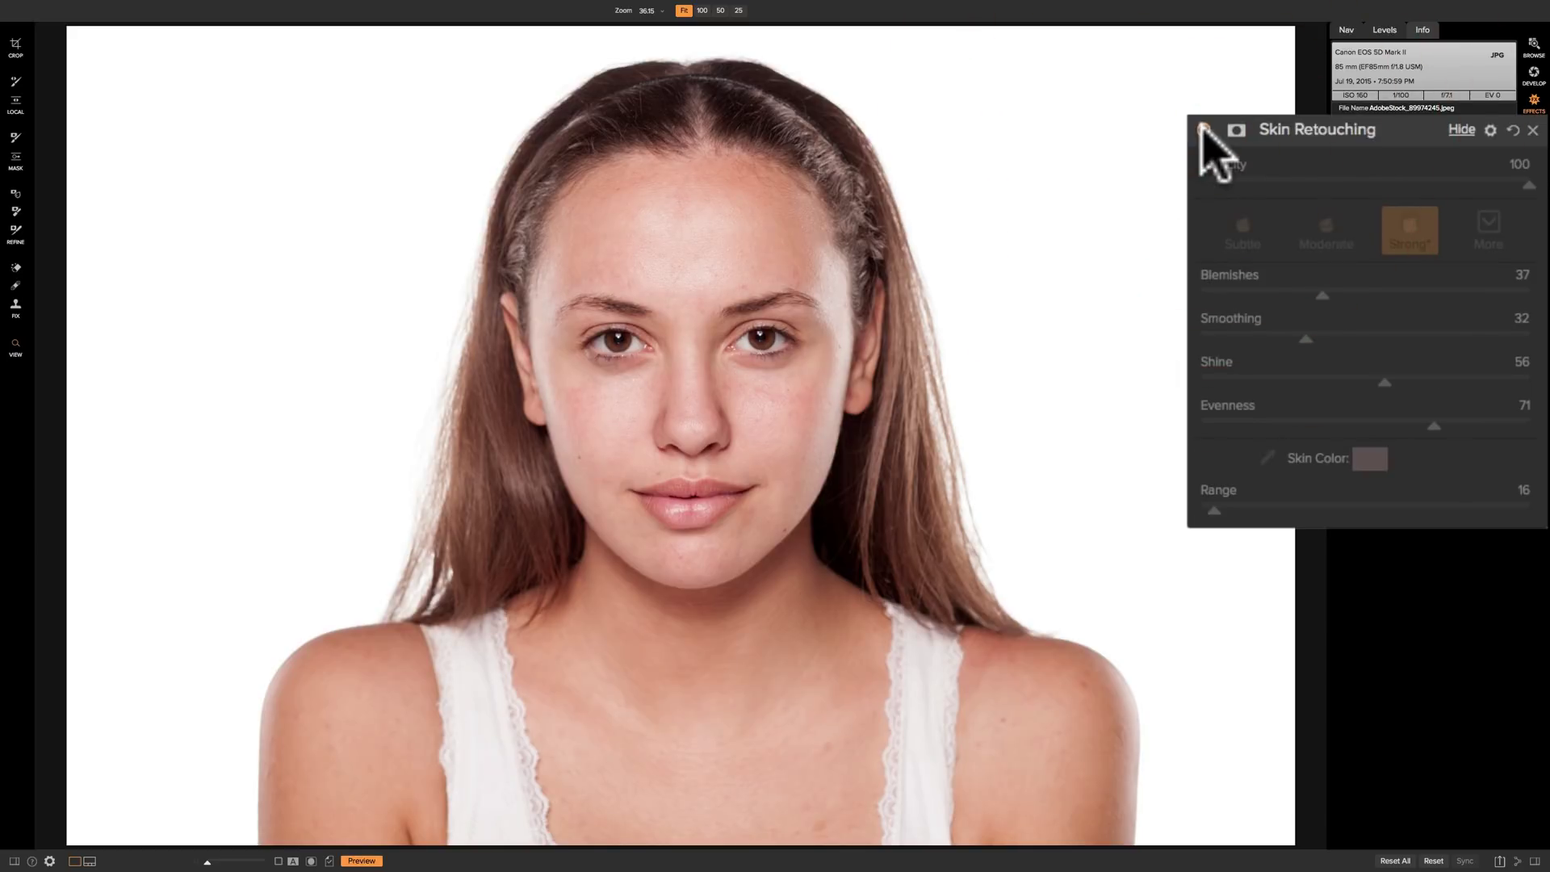
click(1202, 130)
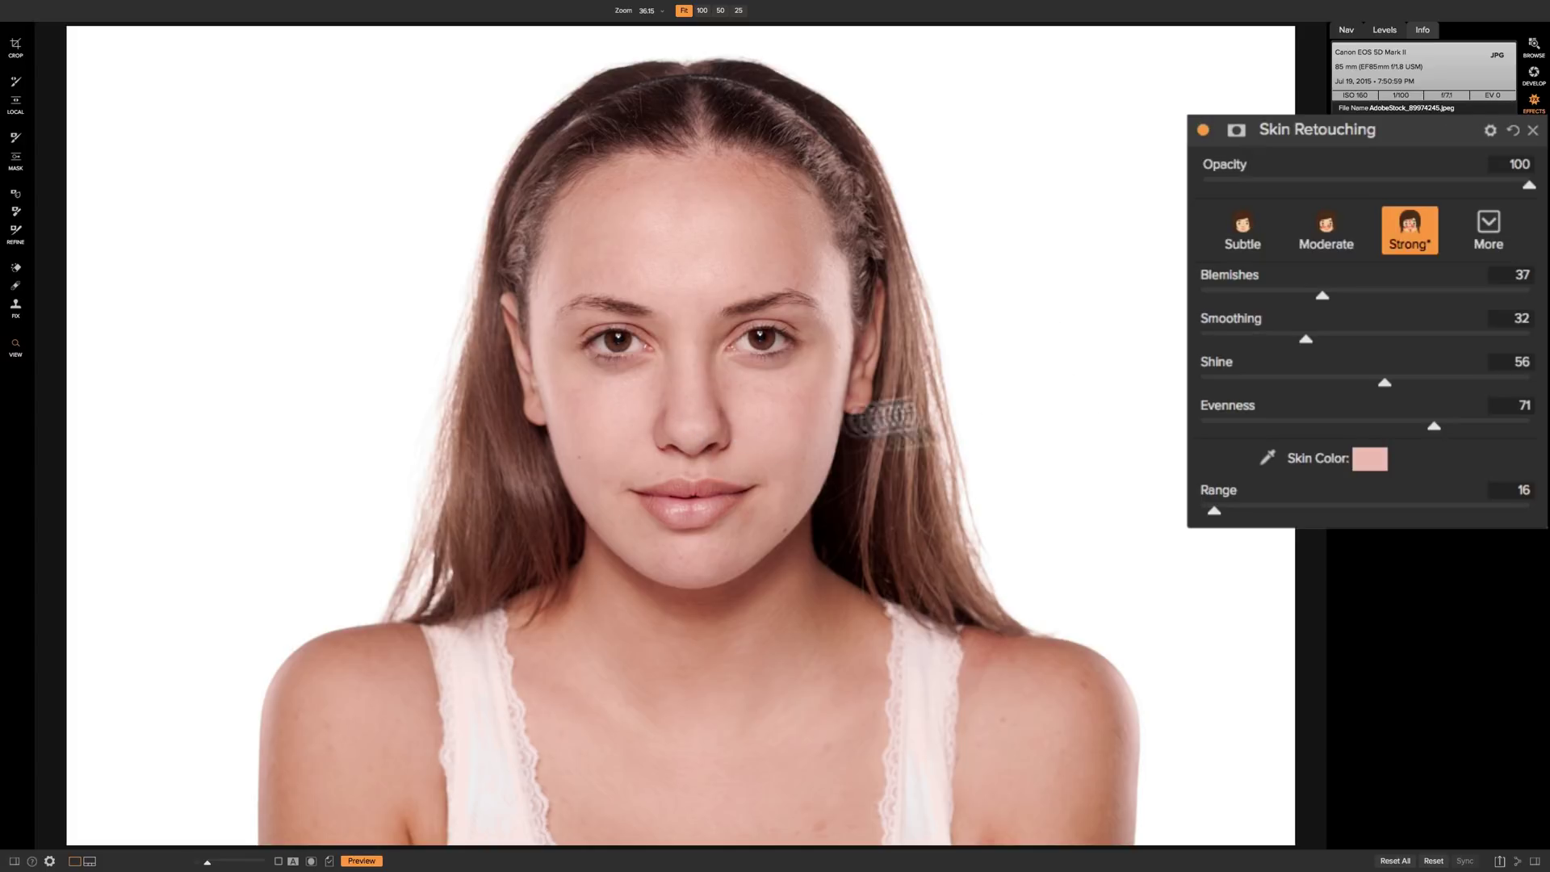
click(1202, 129)
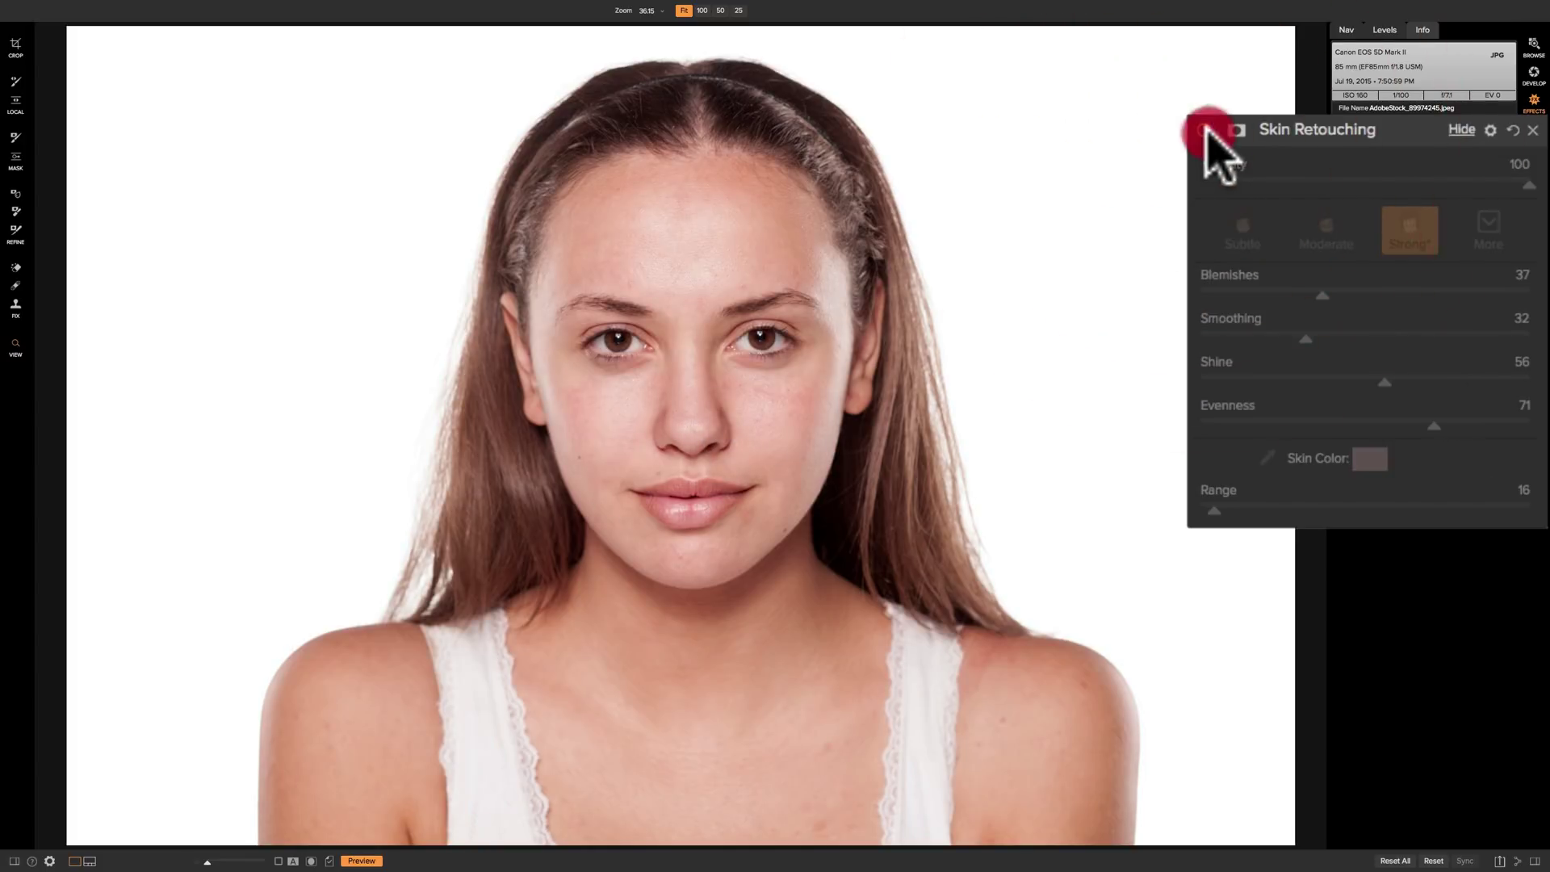
click(1202, 129)
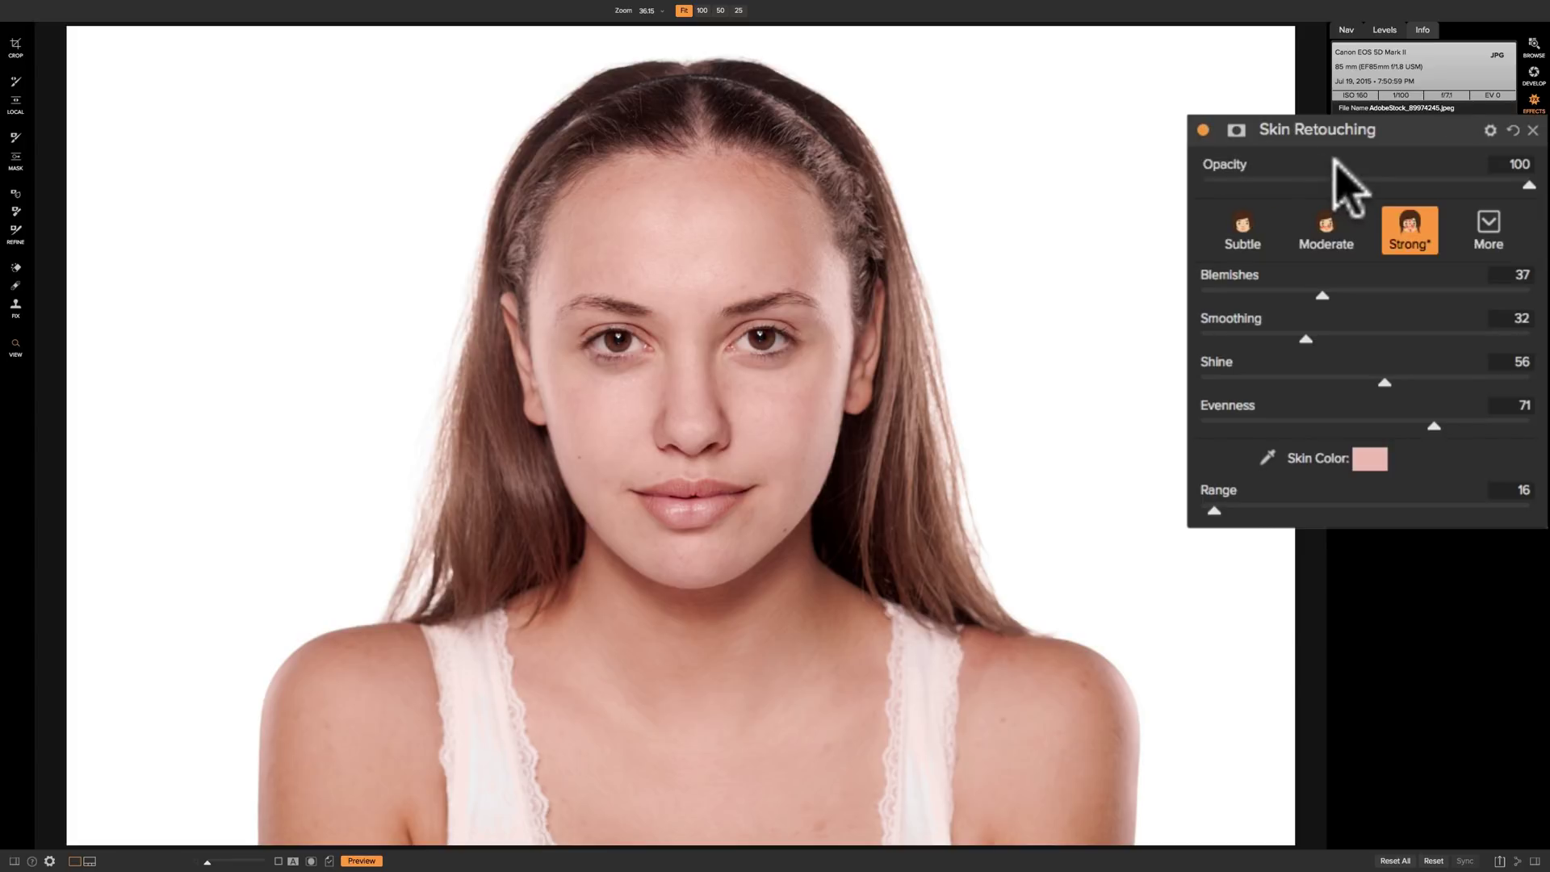
Step: Show the Skin Retouching mask controls: Opacity 100, Density 100, Feather 0, Paint Out brush
click(1234, 129)
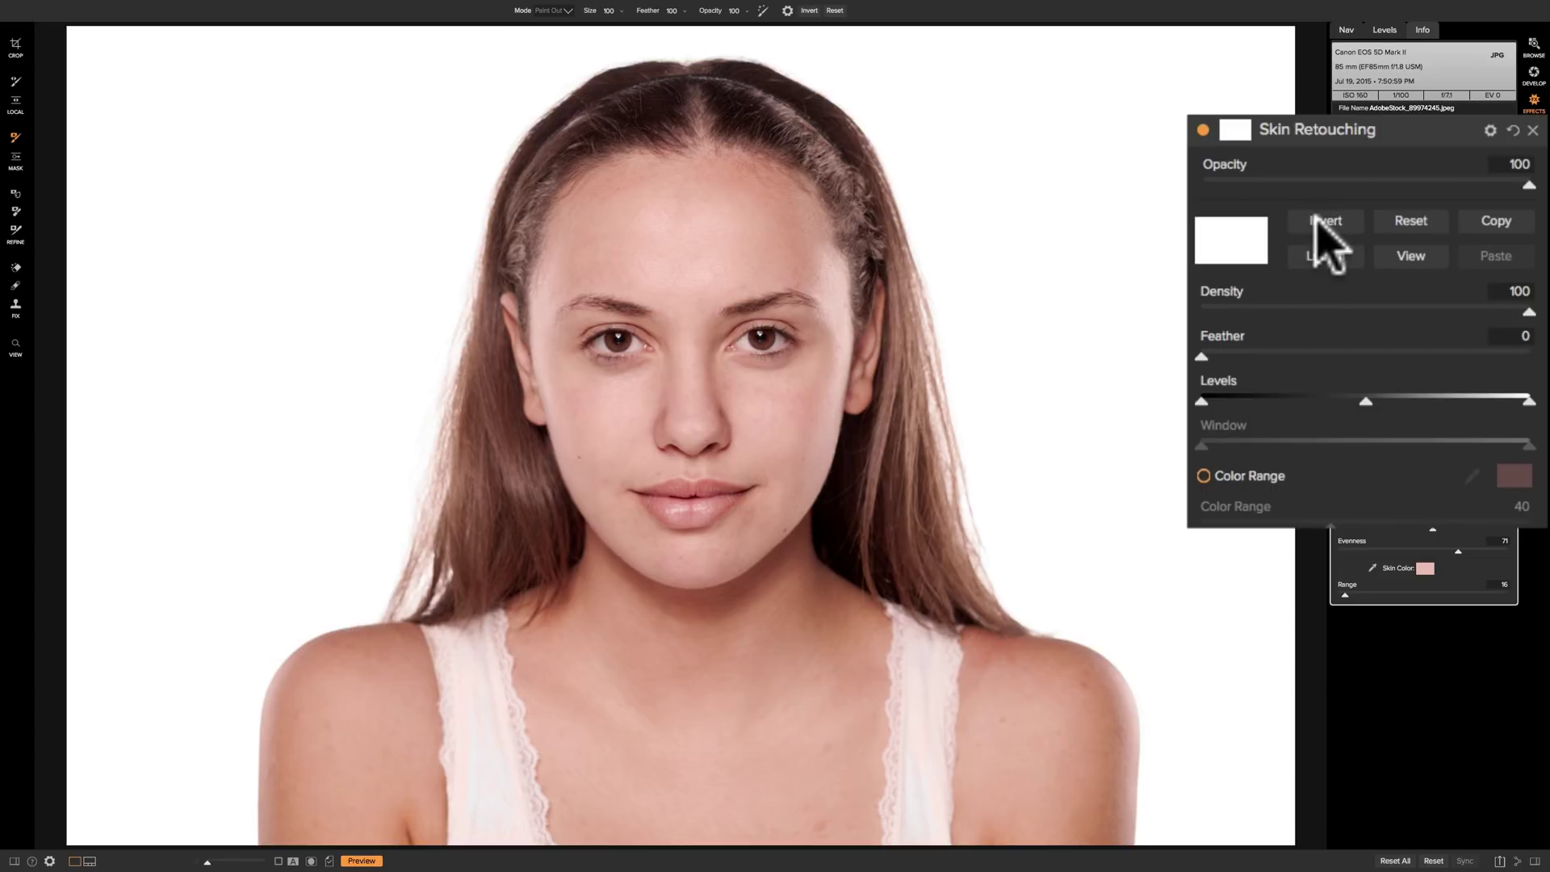
Step: Invert the retouching mask to black and back to white, then enlarge the Paint Out brush to 175
click(1324, 228)
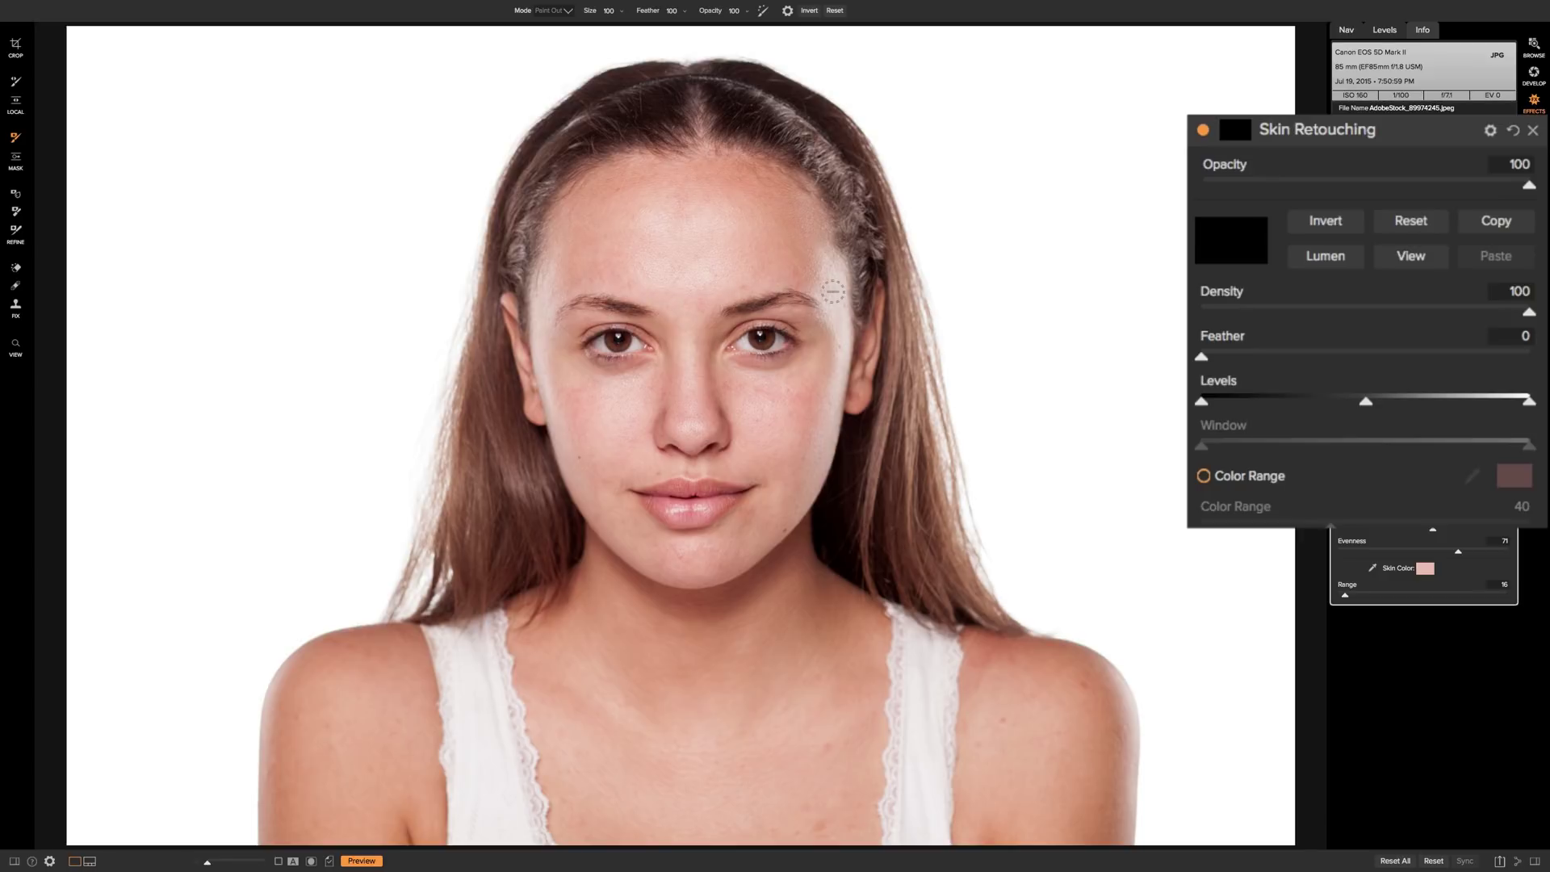
click(1325, 223)
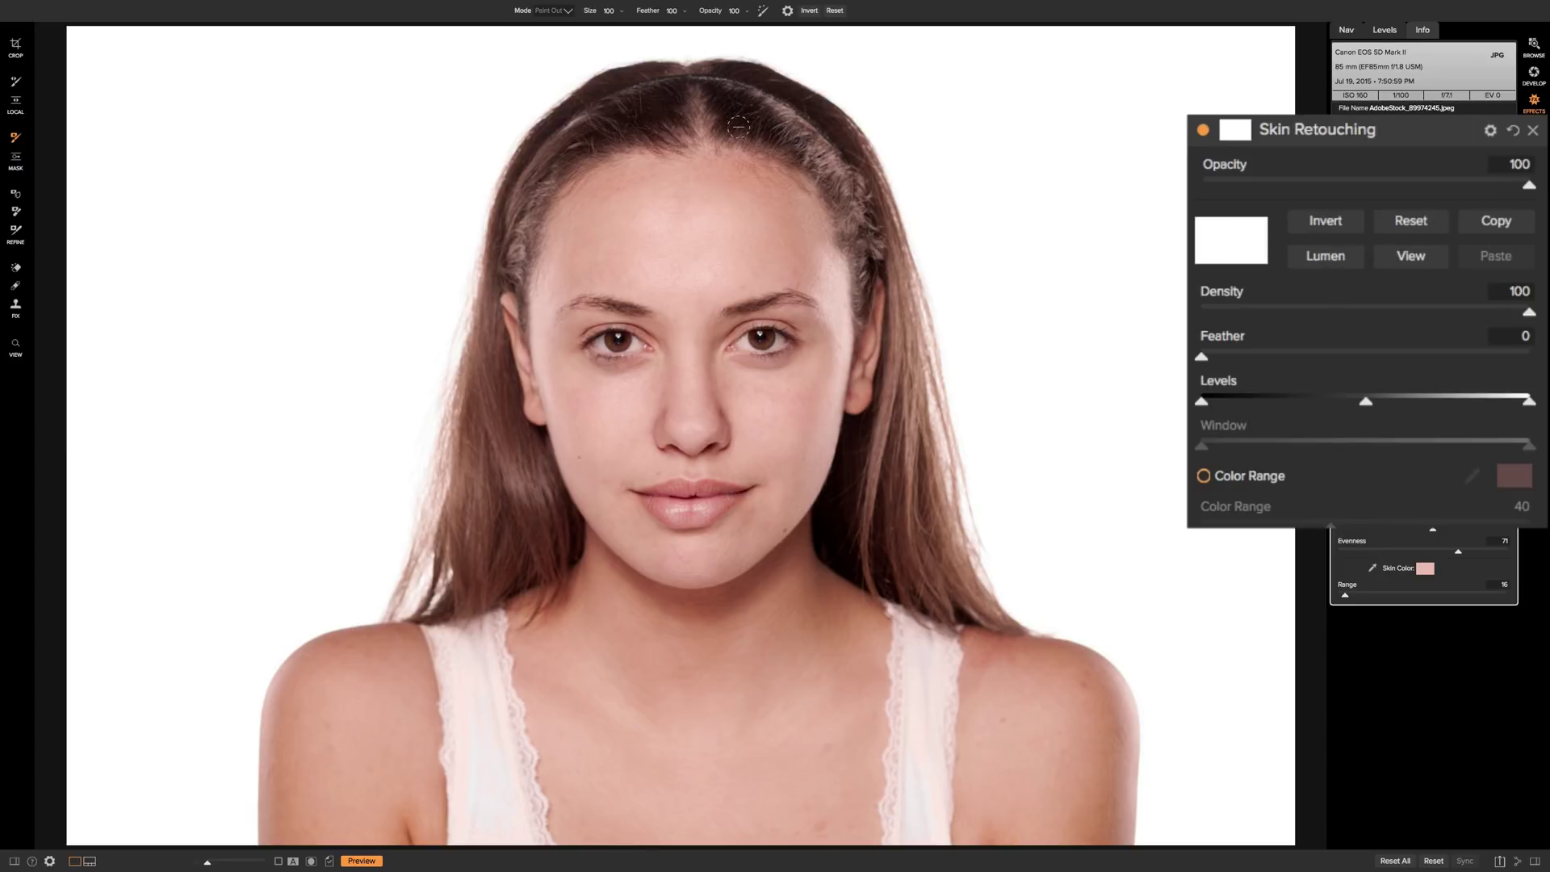
key(bracketright)
key(bracketright)
key(bracketright)
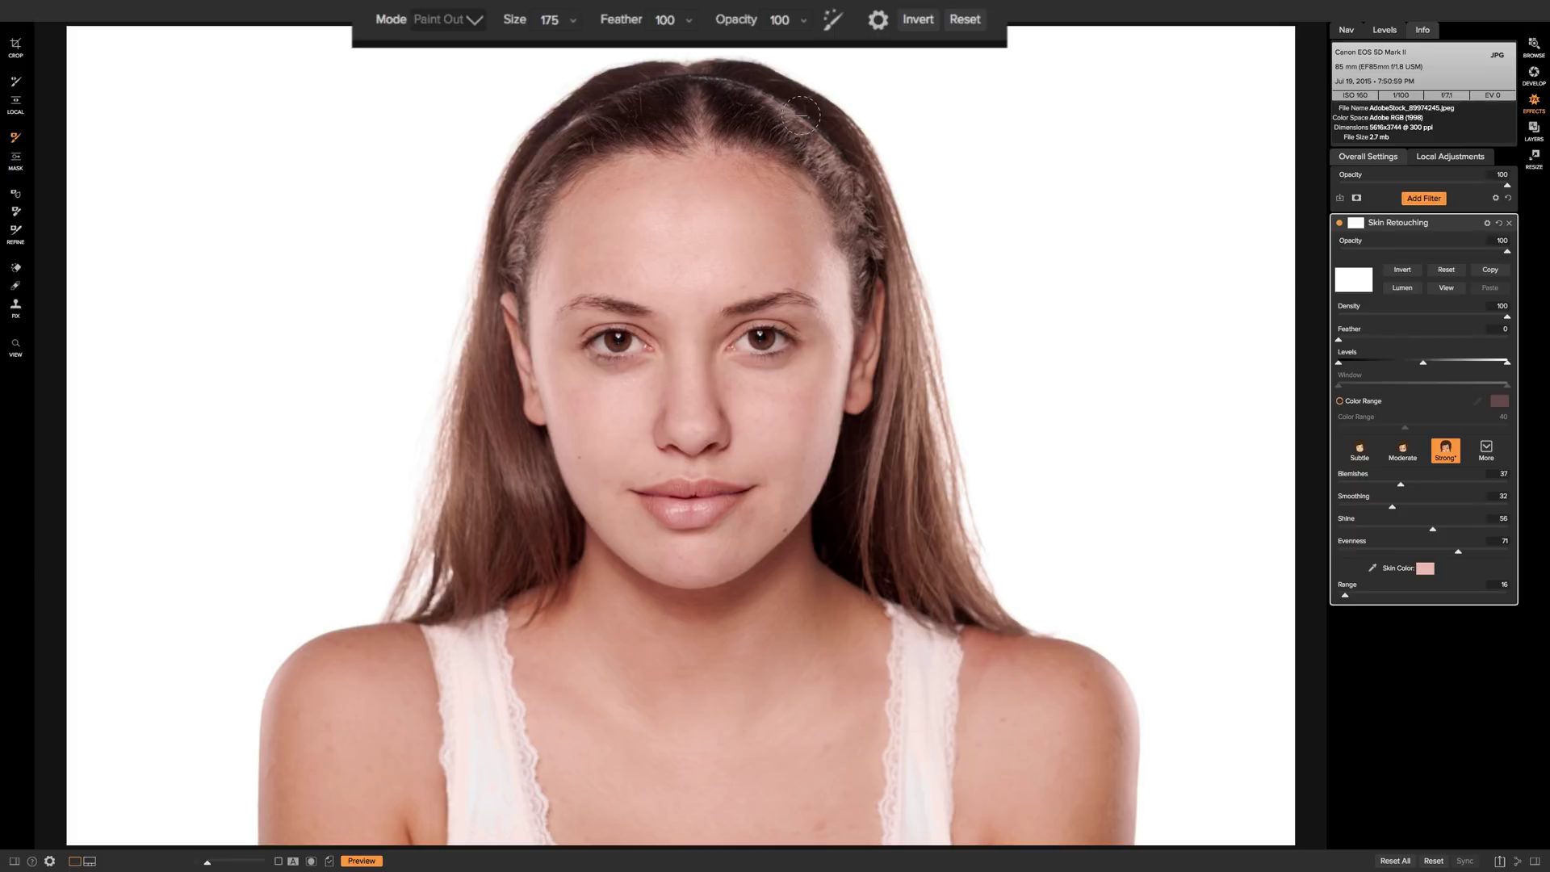
Step: Paint the retouching off the hairline and the hair down beside her jaw
mouse_move(800, 115)
mouse_down()
mouse_move(693, 87)
mouse_move(622, 92)
mouse_move(740, 110)
mouse_move(625, 114)
mouse_up()
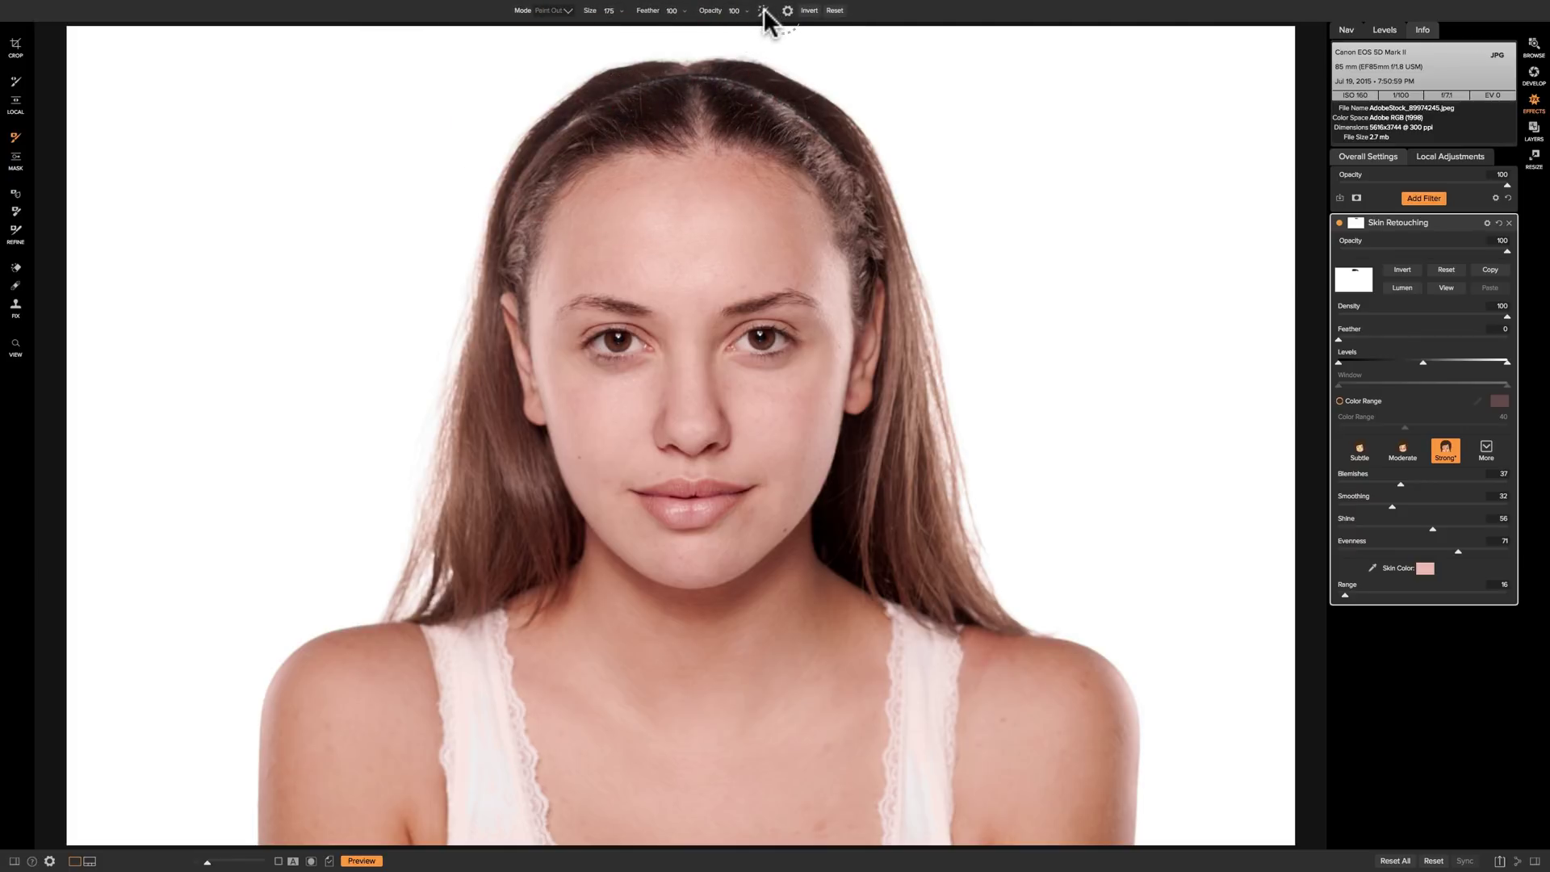
mouse_move(589, 146)
mouse_down()
mouse_move(533, 165)
mouse_move(515, 259)
mouse_move(601, 125)
mouse_move(542, 147)
mouse_move(593, 119)
mouse_move(741, 112)
mouse_move(759, 103)
mouse_move(739, 83)
mouse_move(802, 129)
mouse_move(830, 162)
mouse_move(762, 128)
mouse_move(852, 181)
mouse_move(900, 297)
mouse_move(908, 367)
mouse_move(877, 464)
mouse_move(912, 578)
mouse_move(885, 350)
mouse_move(910, 353)
mouse_move(941, 490)
mouse_up()
drag(906, 435, 936, 470)
mouse_move(482, 331)
mouse_down()
mouse_move(487, 315)
mouse_move(494, 408)
mouse_move(555, 532)
mouse_move(484, 359)
mouse_move(474, 494)
mouse_up()
Step: Paint the retouching off the left and right shoulder straps
mouse_move(465, 505)
mouse_down()
mouse_move(478, 848)
mouse_move(511, 840)
mouse_move(482, 643)
mouse_up()
click(481, 706)
mouse_move(912, 627)
mouse_down()
mouse_move(921, 829)
mouse_move(941, 681)
mouse_up()
Step: With a smaller brush, paint the retouching off both eyes, the lips and both eyebrows
key([)
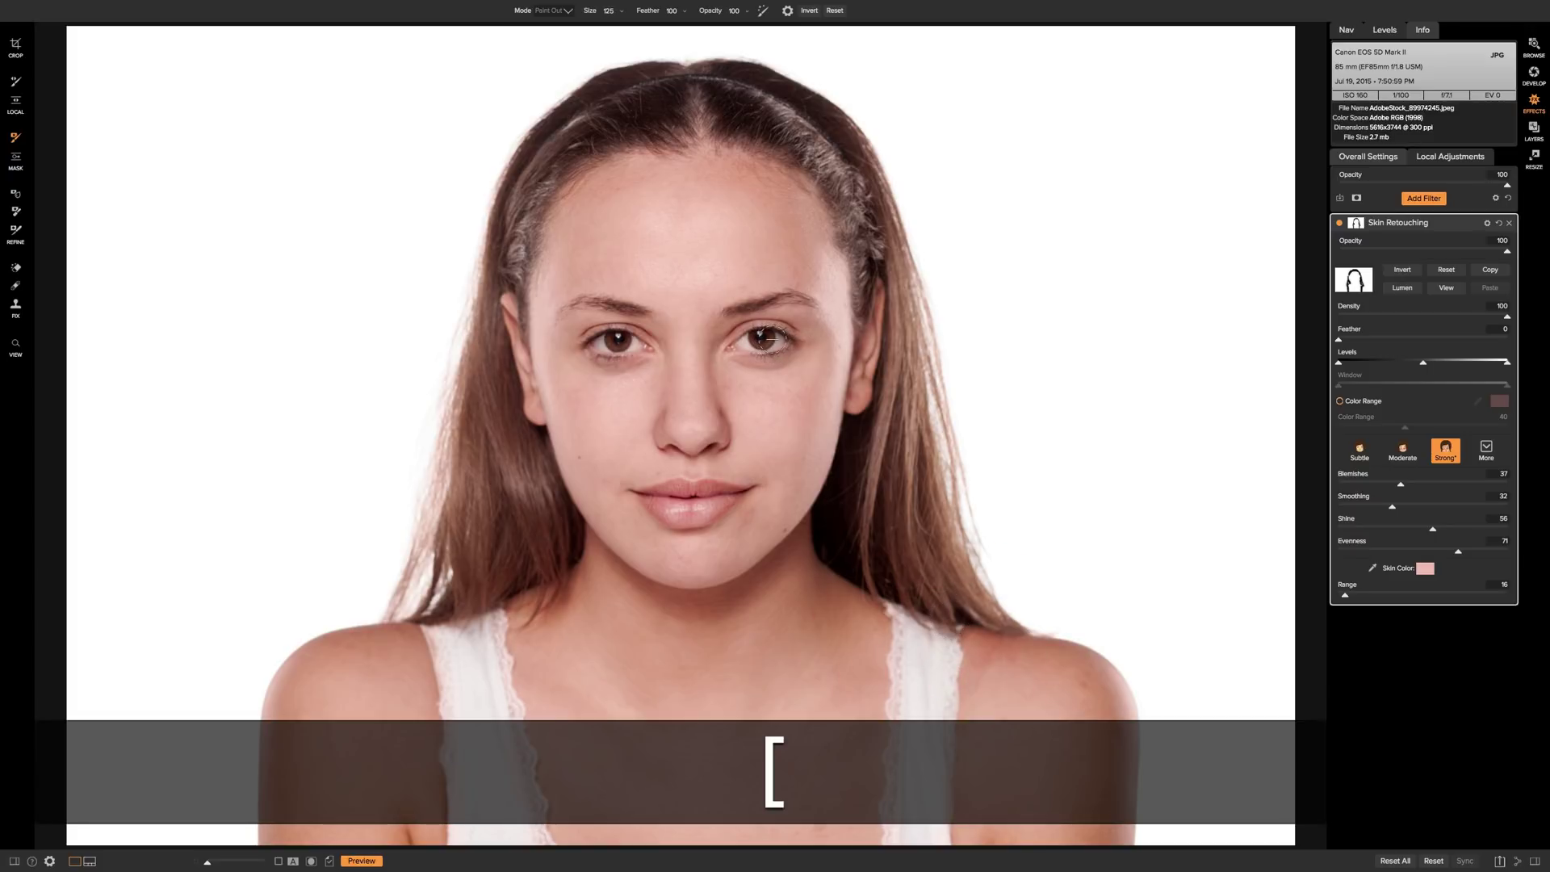
mouse_move(763, 337)
mouse_down()
mouse_move(749, 342)
mouse_move(781, 342)
mouse_up()
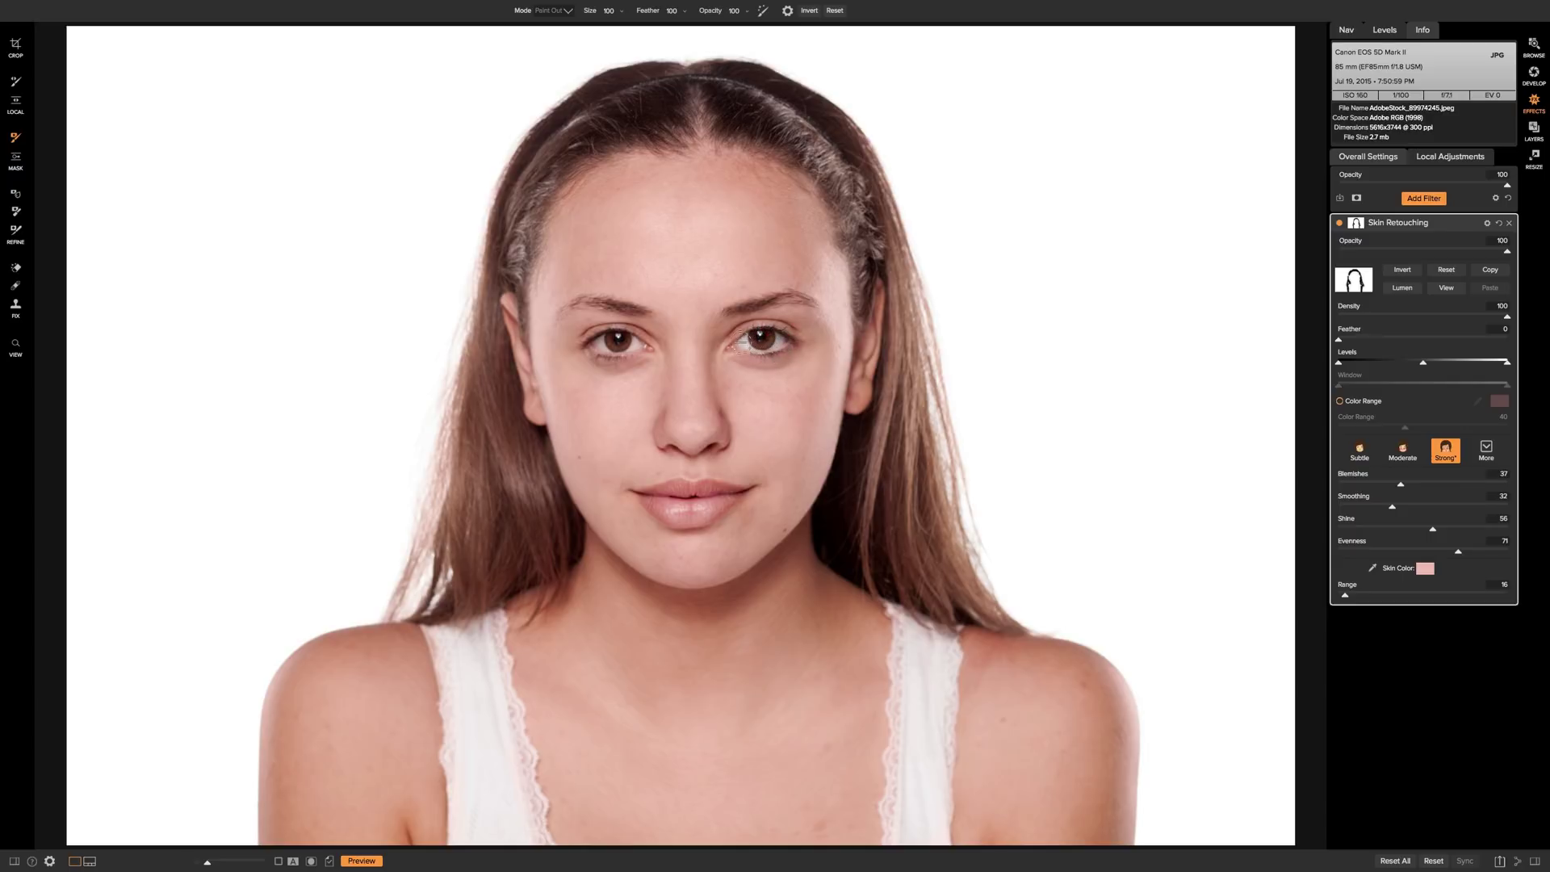
mouse_move(617, 341)
mouse_down()
mouse_move(597, 349)
mouse_move(611, 348)
mouse_up()
mouse_move(723, 496)
mouse_down()
mouse_move(657, 501)
mouse_move(714, 506)
mouse_up()
click(718, 498)
key(bracketleft)
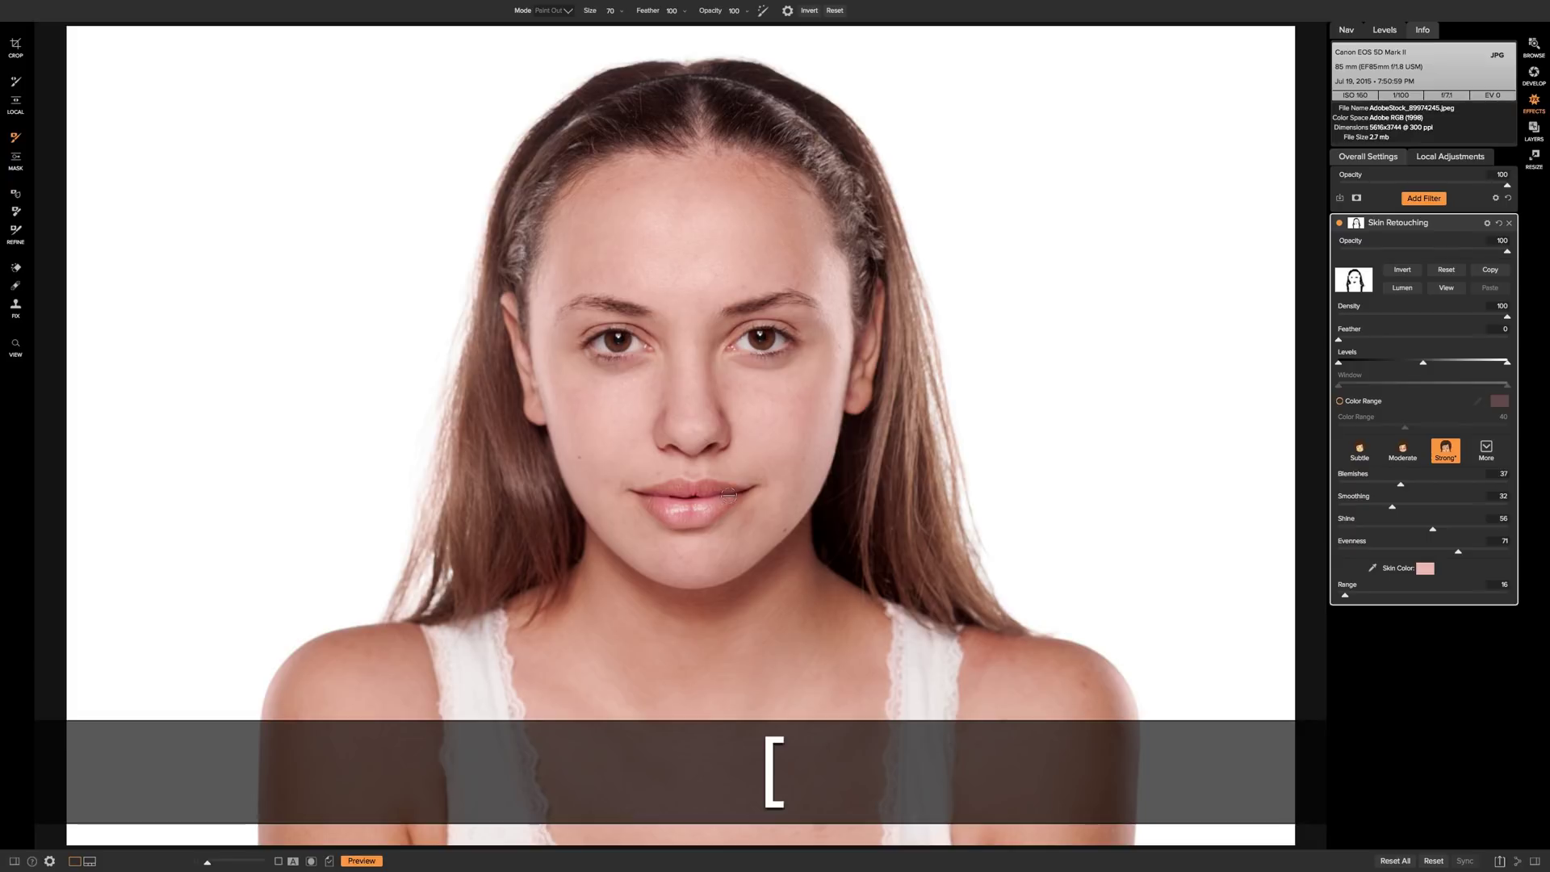
key(bracketleft)
drag(729, 495, 639, 494)
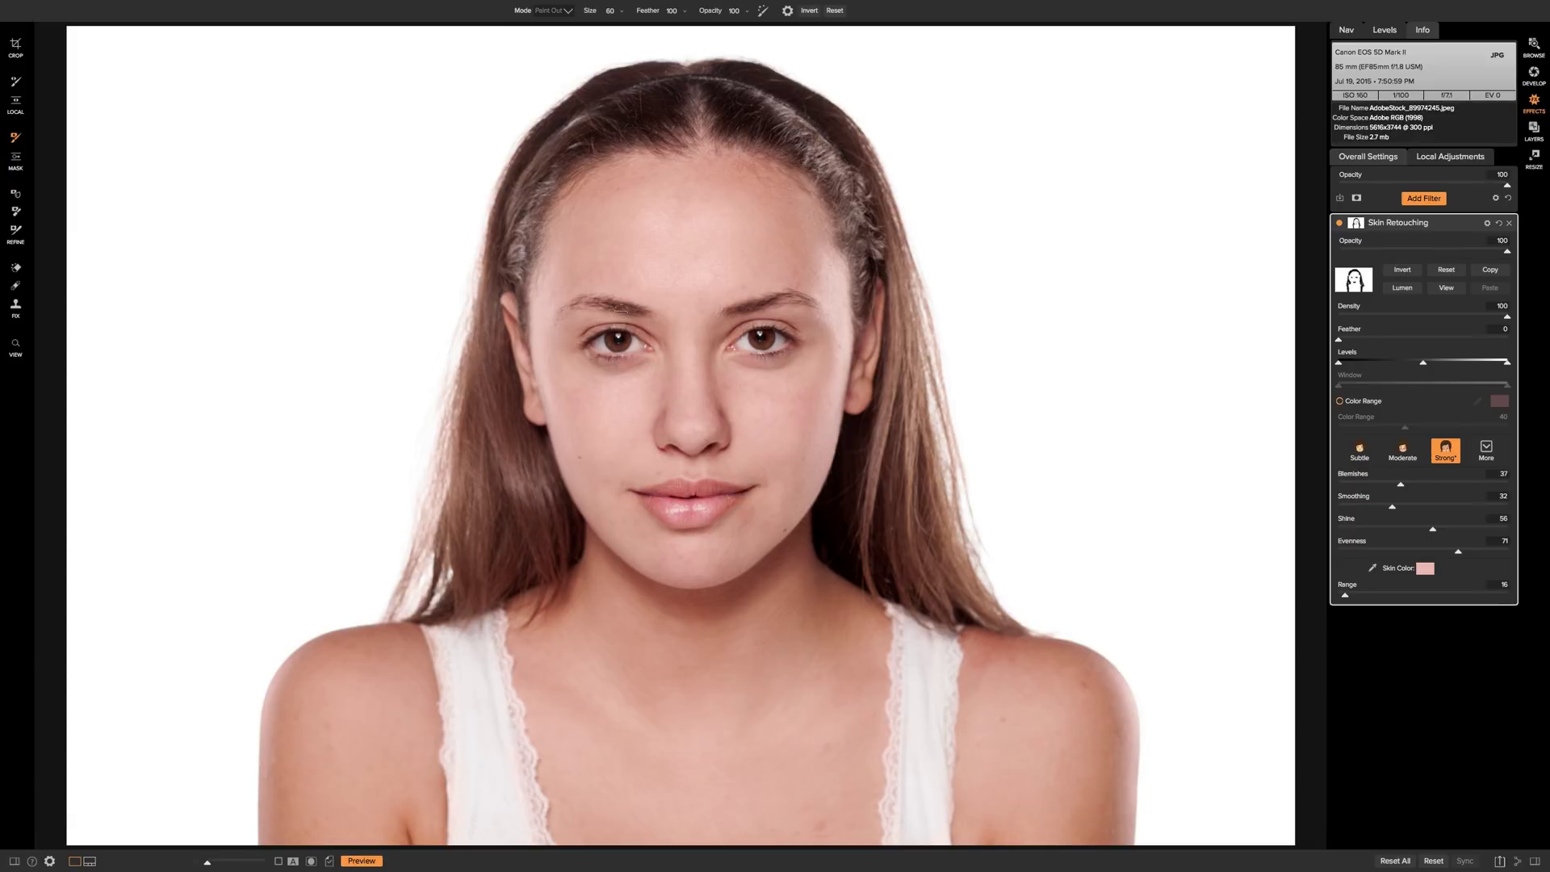
drag(635, 310, 561, 309)
drag(729, 313, 817, 300)
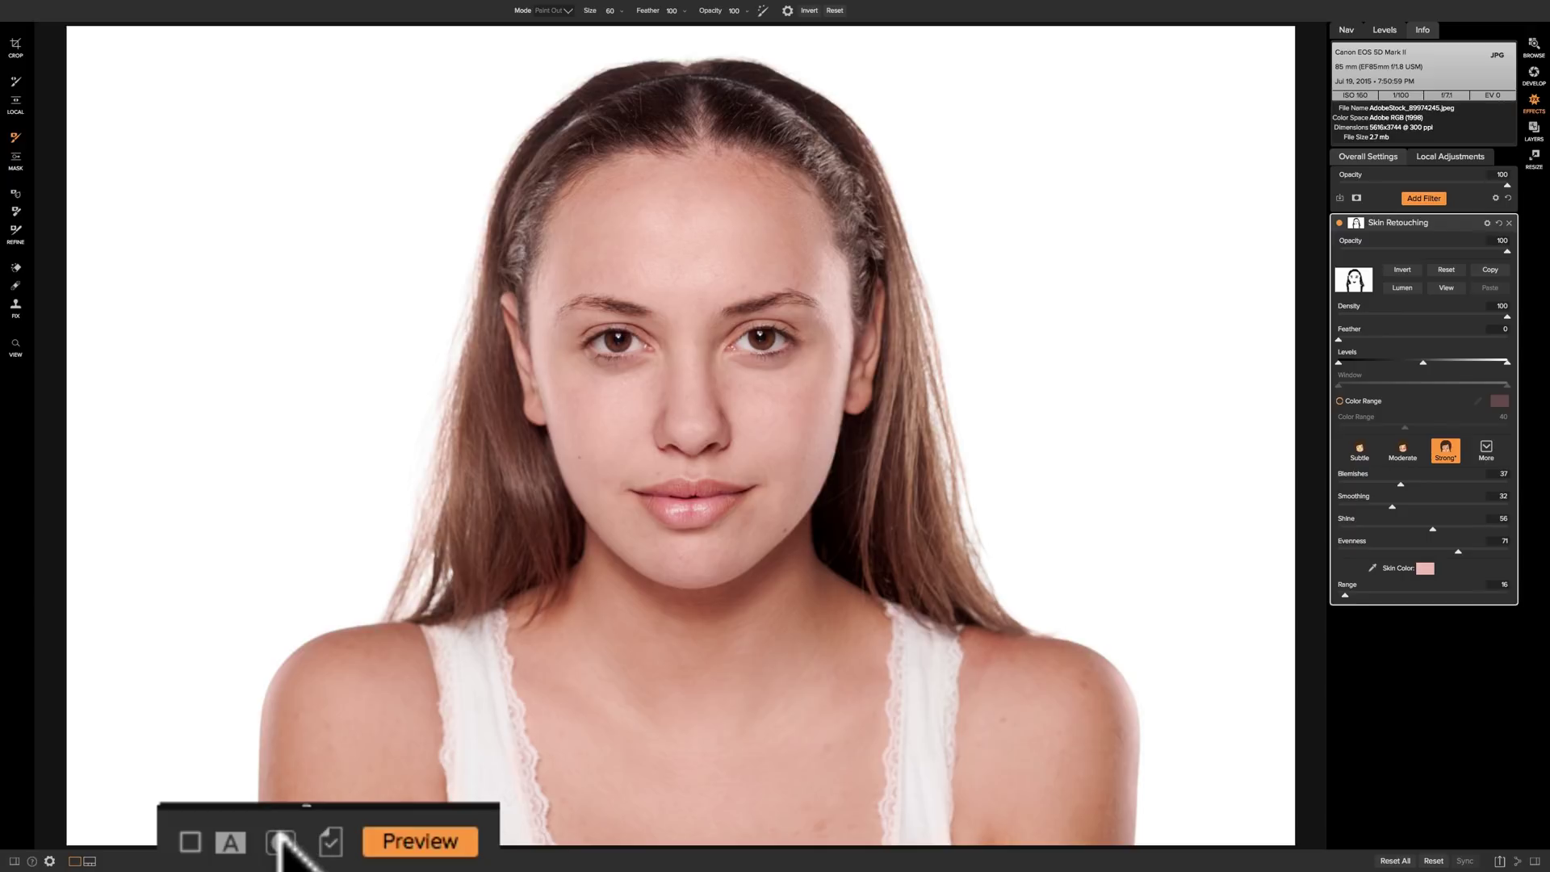
Step: Show the mask and paint it down the right hair strand with a larger brush
click(283, 842)
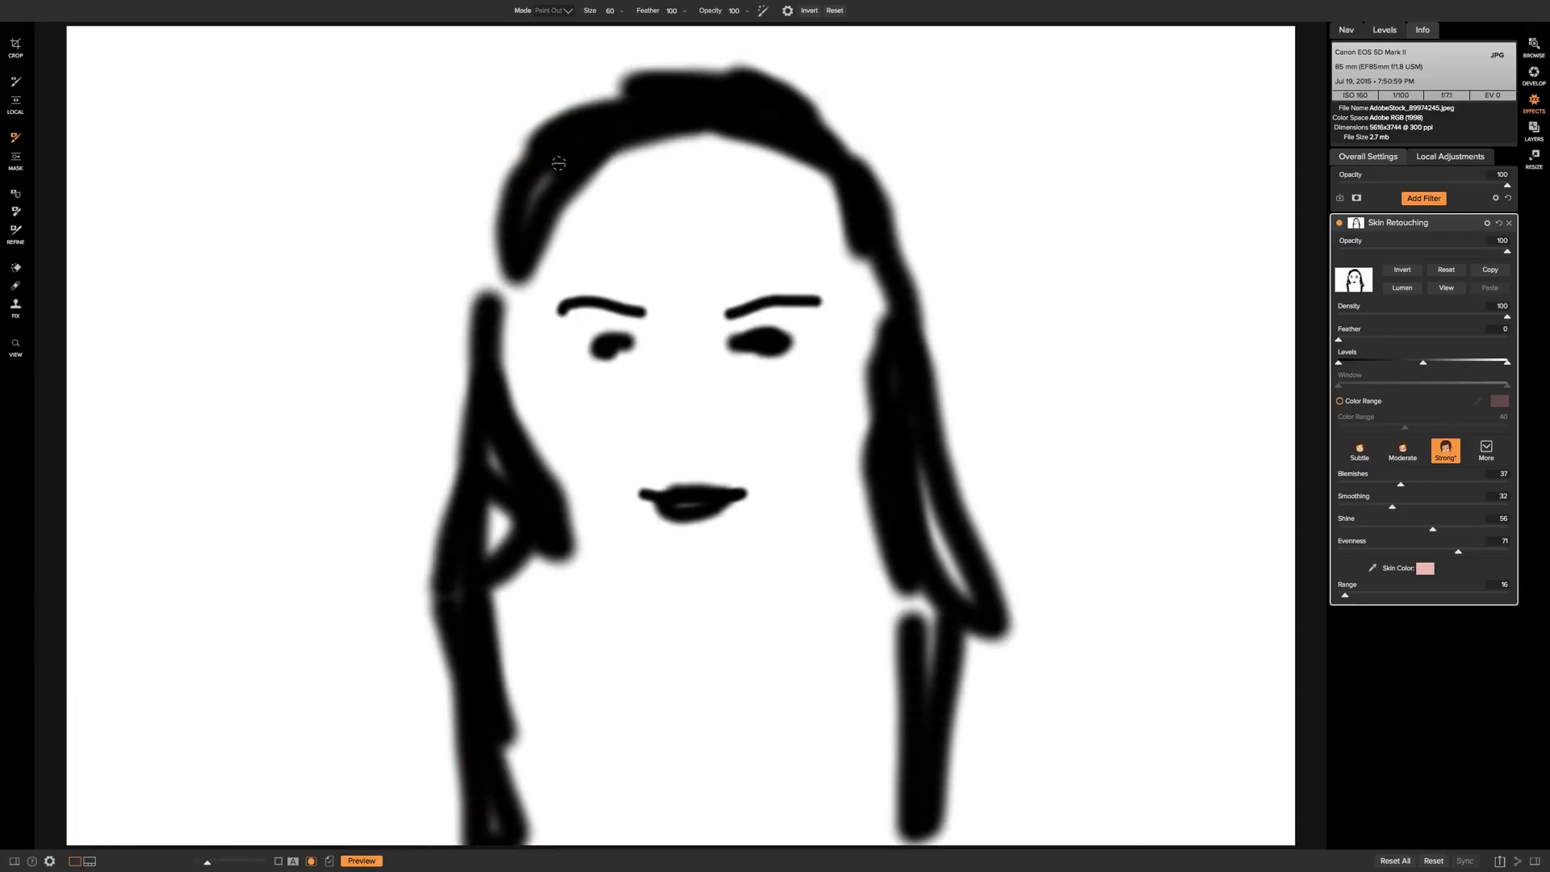
click(530, 194)
key(bracketright)
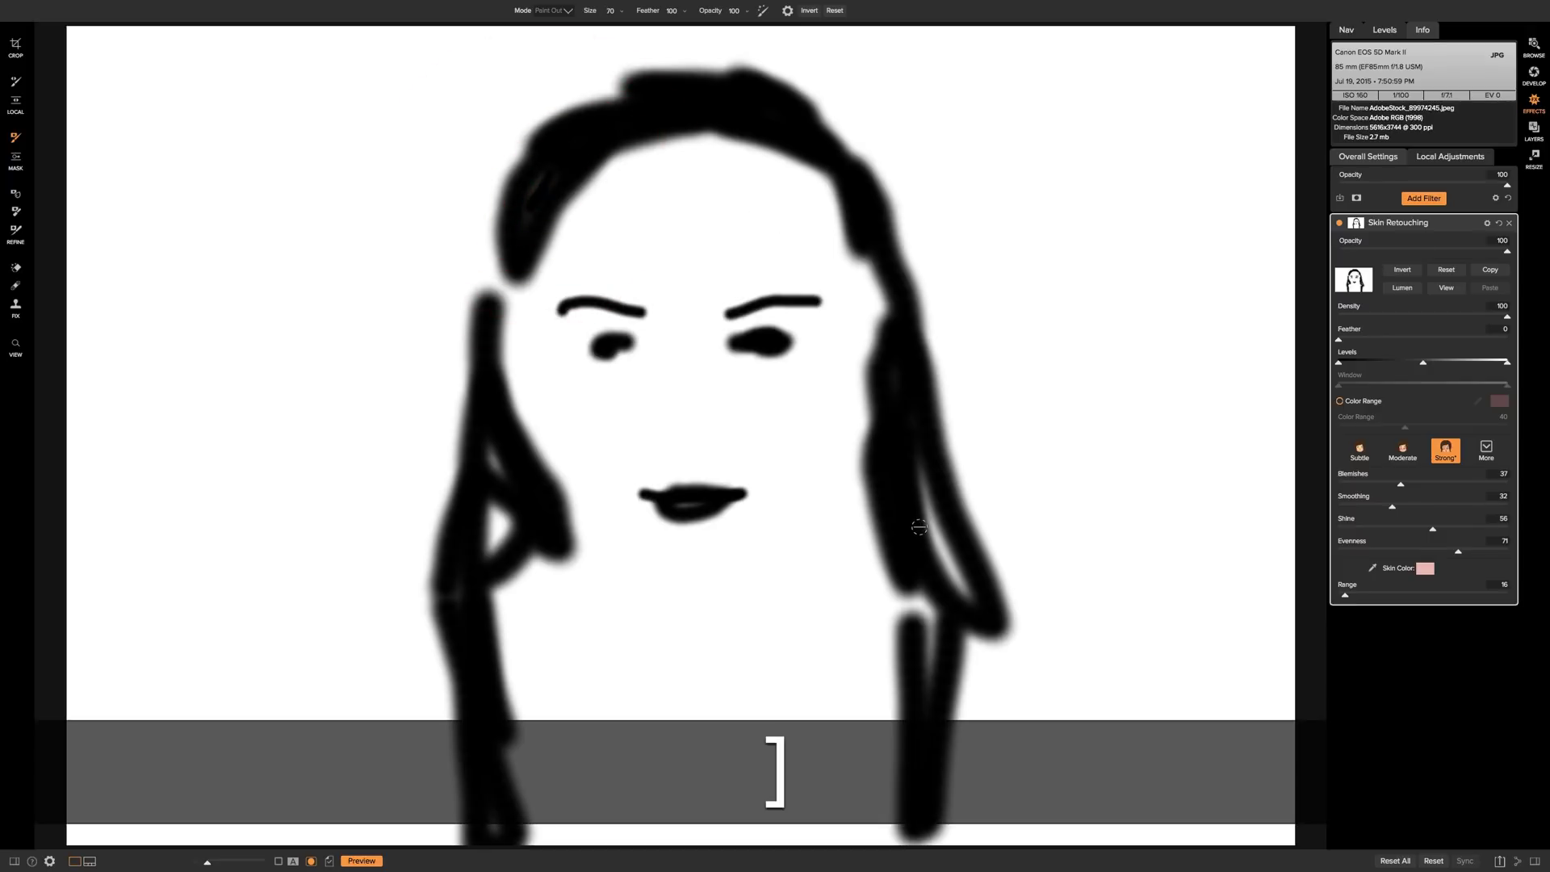
mouse_move(917, 476)
mouse_down()
mouse_move(963, 598)
mouse_move(939, 655)
mouse_move(940, 608)
mouse_move(933, 702)
mouse_up()
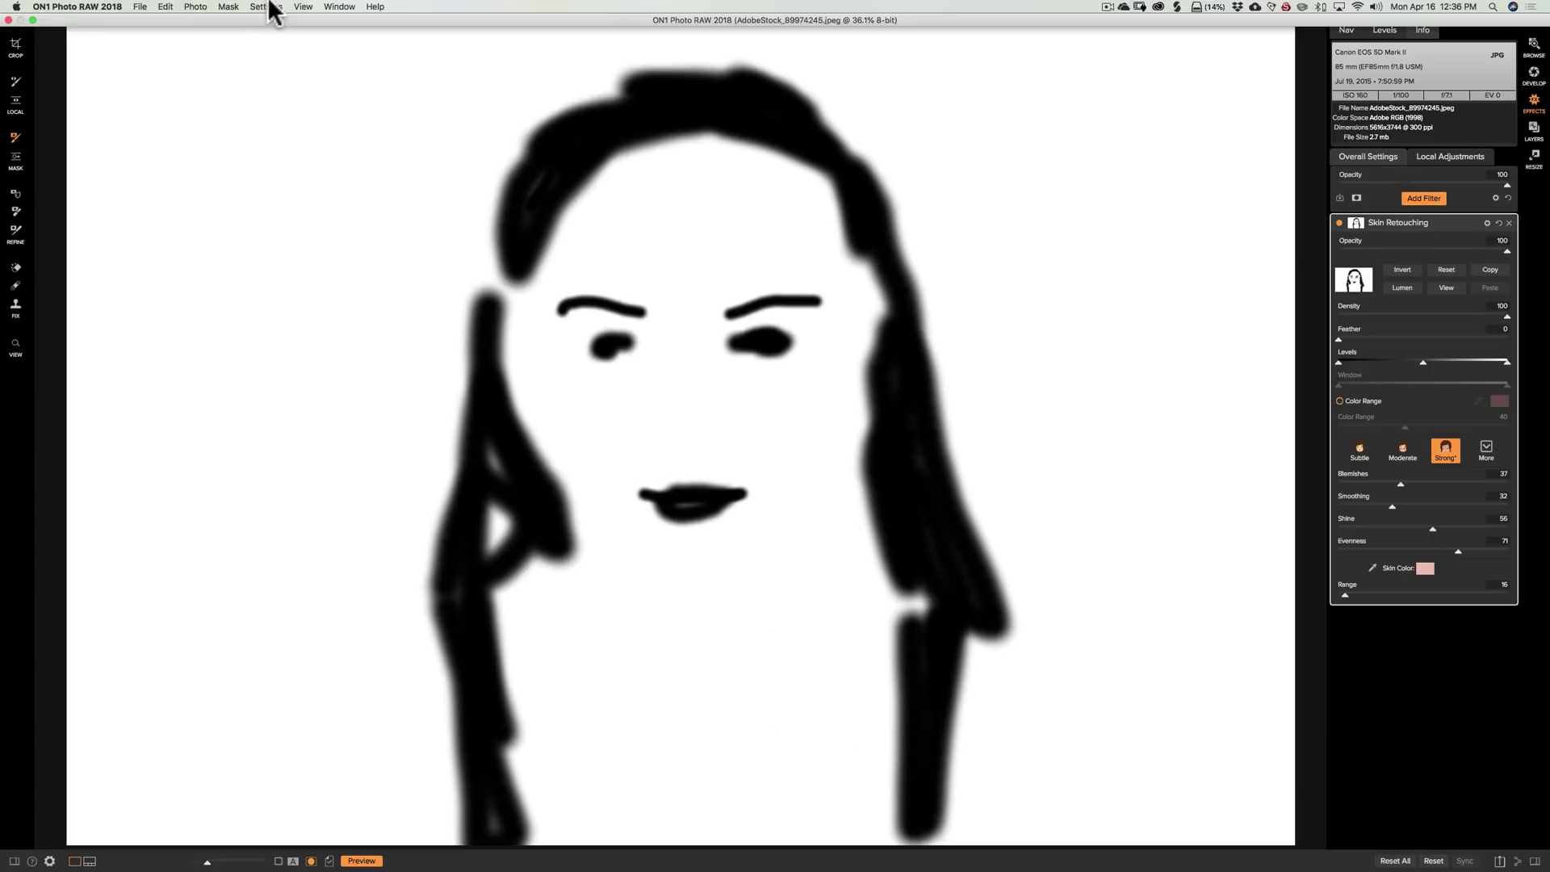
Step: Switch the mask view mode to Red Overlay
click(233, 7)
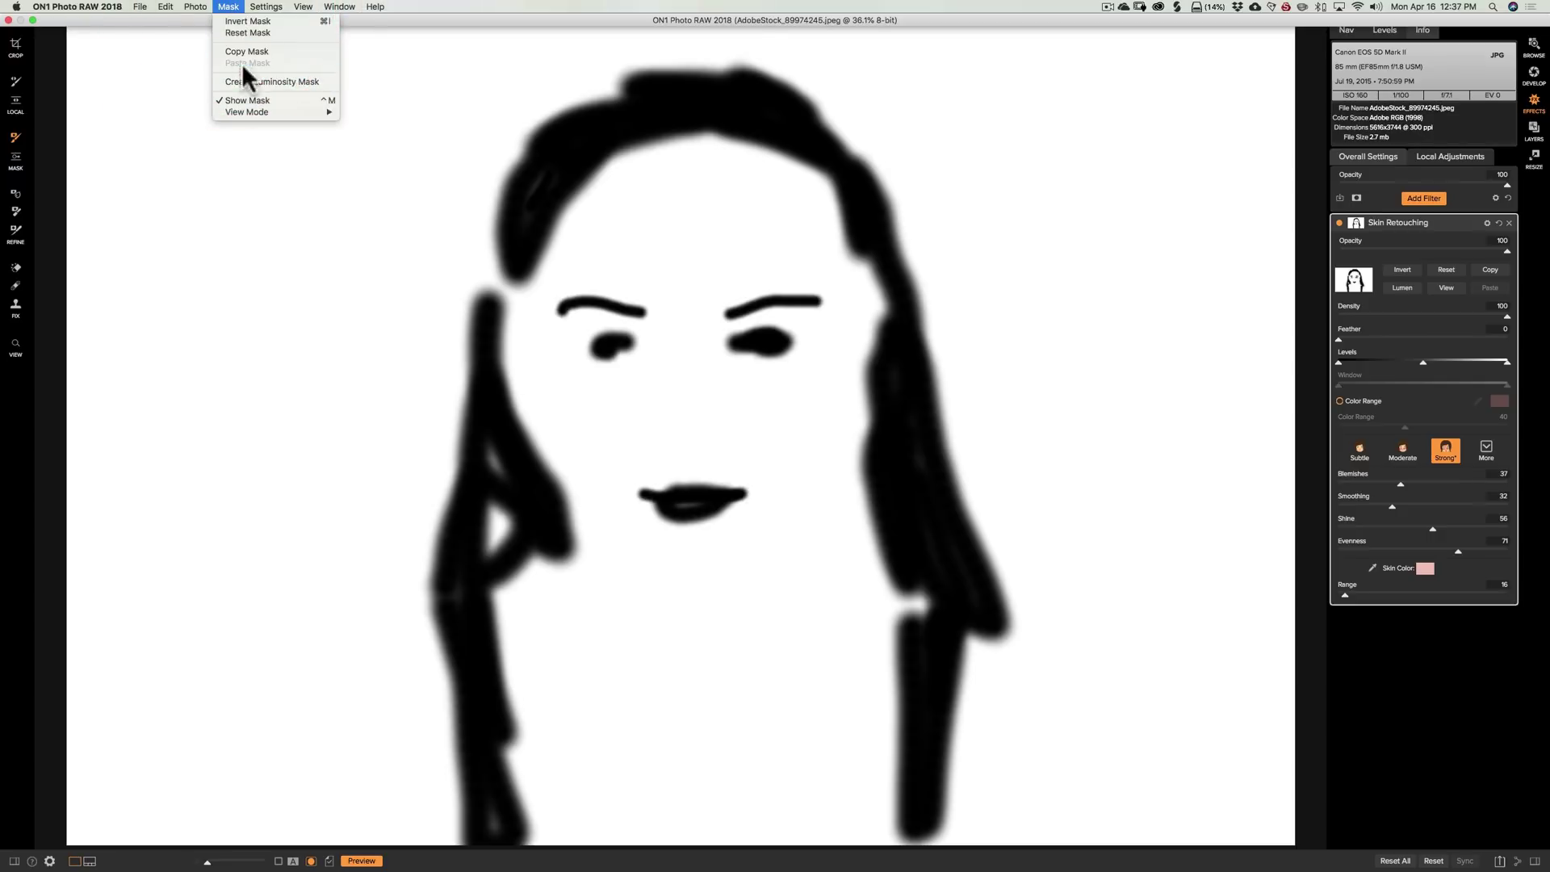
mouse_move(272, 112)
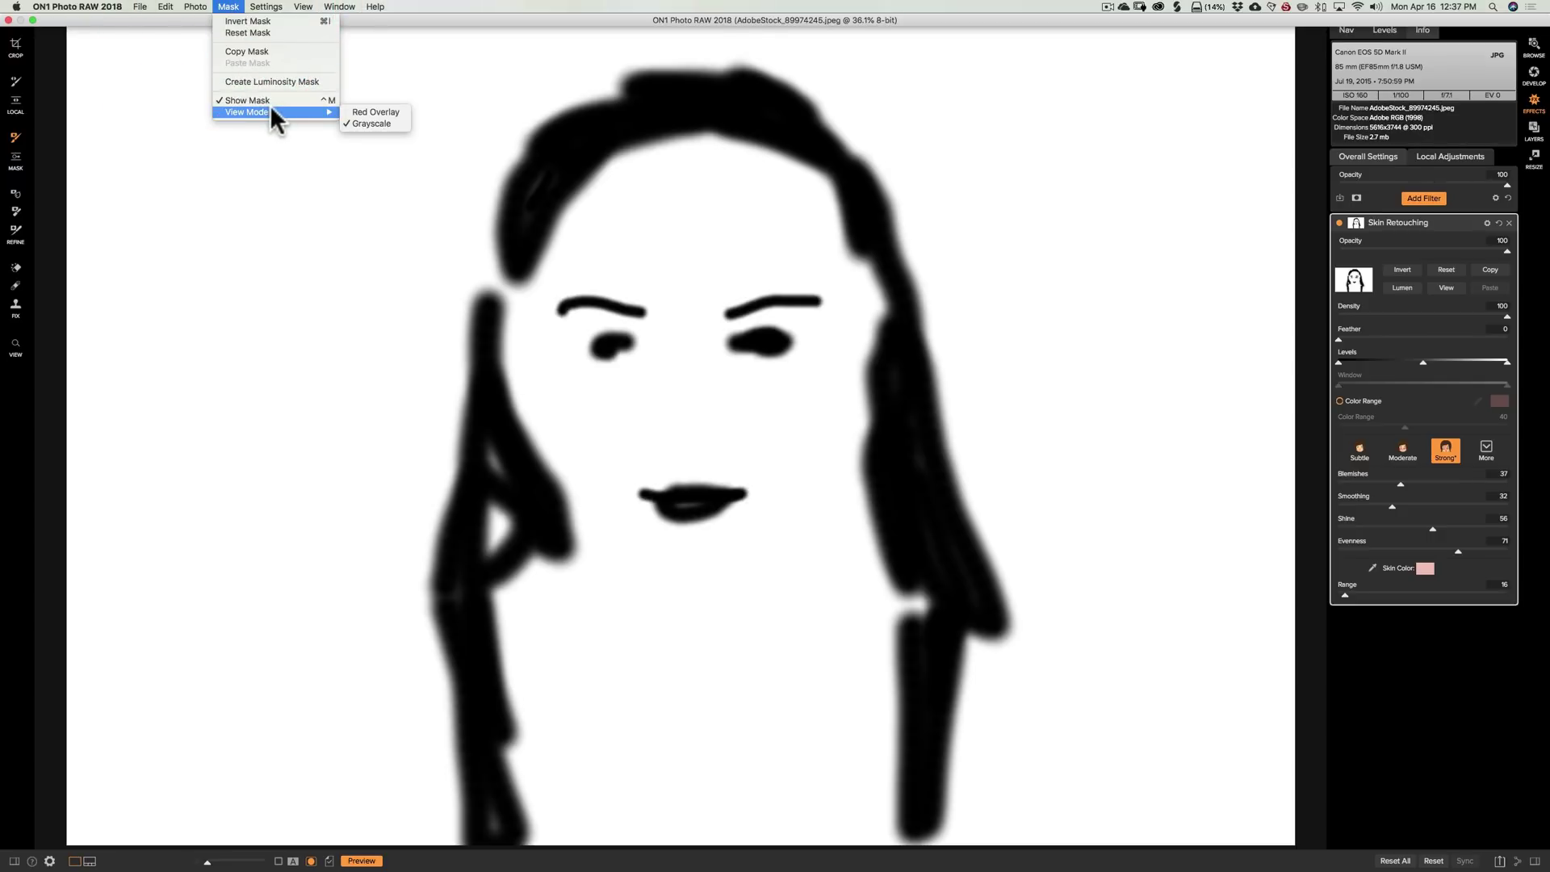
click(364, 112)
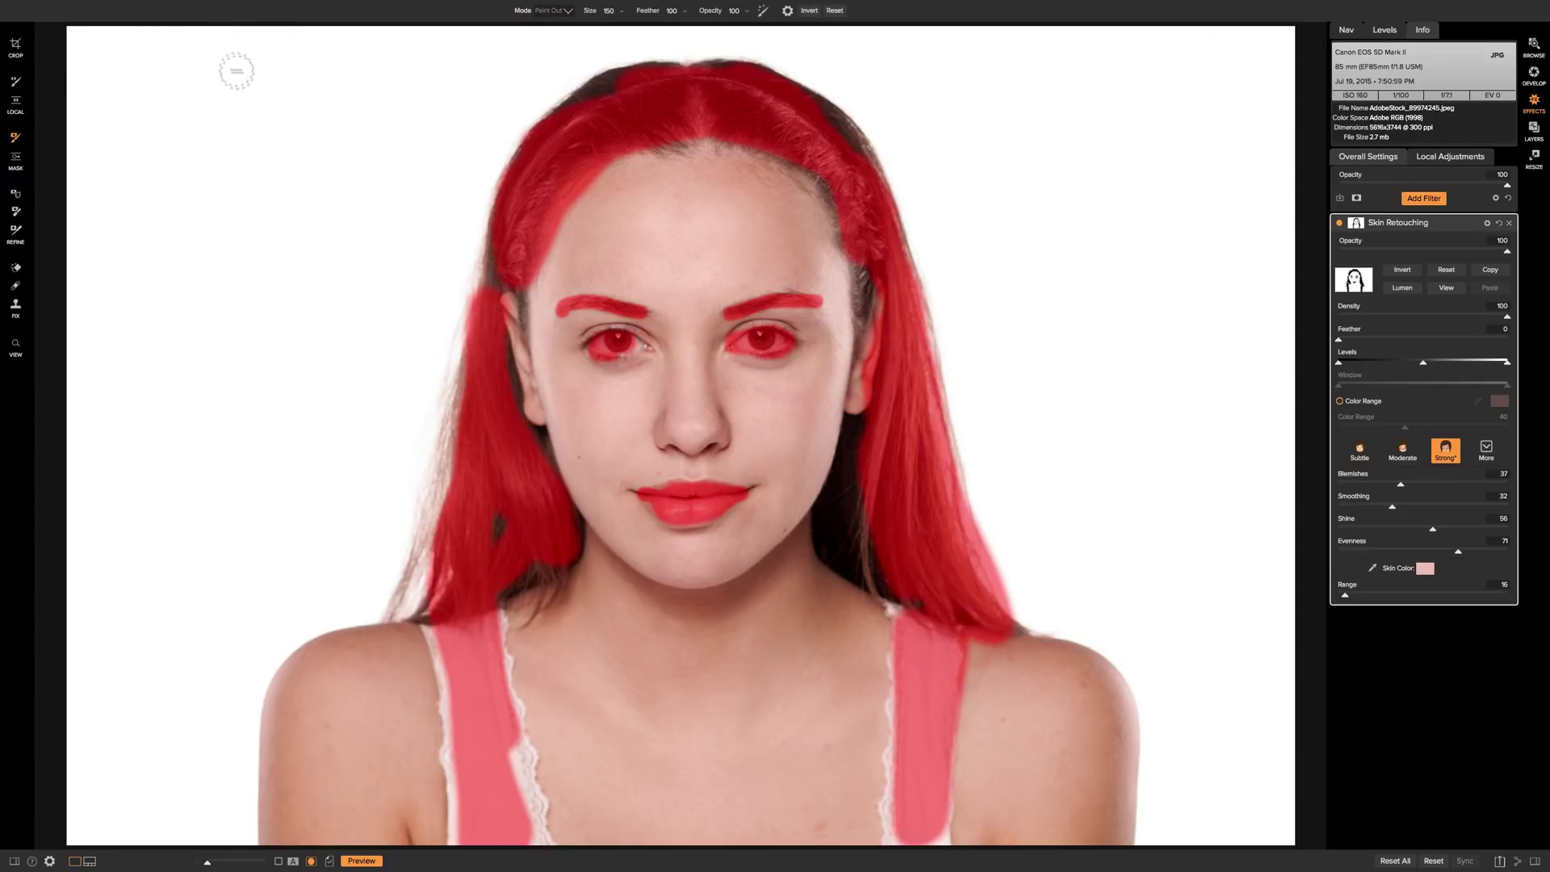
Step: Cover missed hair along the top-right hairline, near the right ear and left temple
mouse_move(614, 95)
mouse_down()
mouse_move(578, 107)
mouse_move(614, 91)
mouse_up()
mouse_move(720, 84)
mouse_down()
mouse_move(835, 113)
mouse_move(873, 173)
mouse_move(870, 227)
mouse_up()
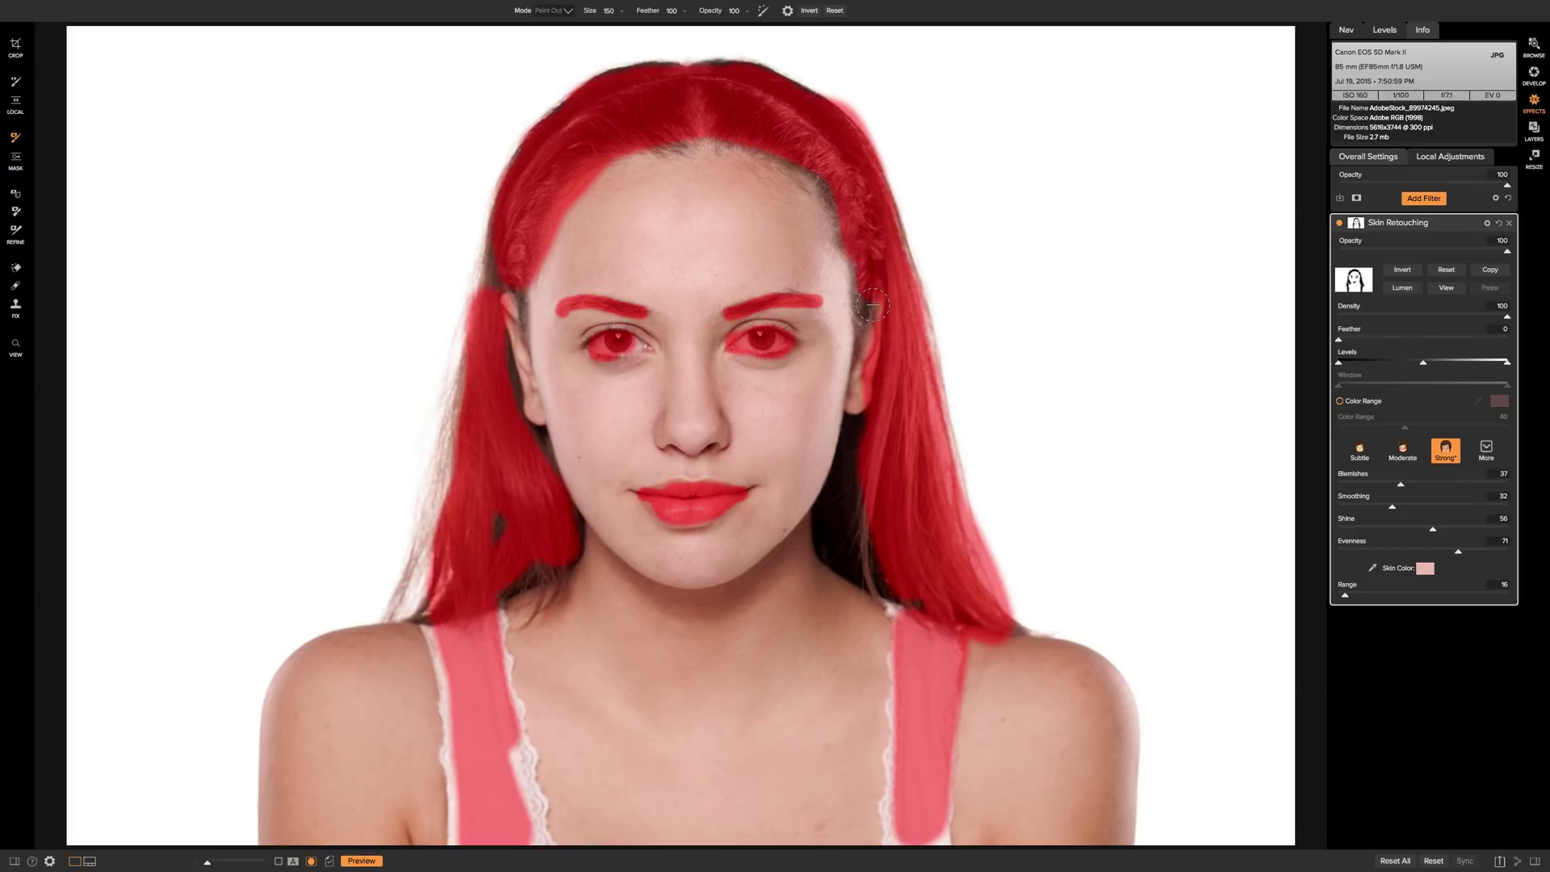
drag(872, 305, 862, 331)
key([)
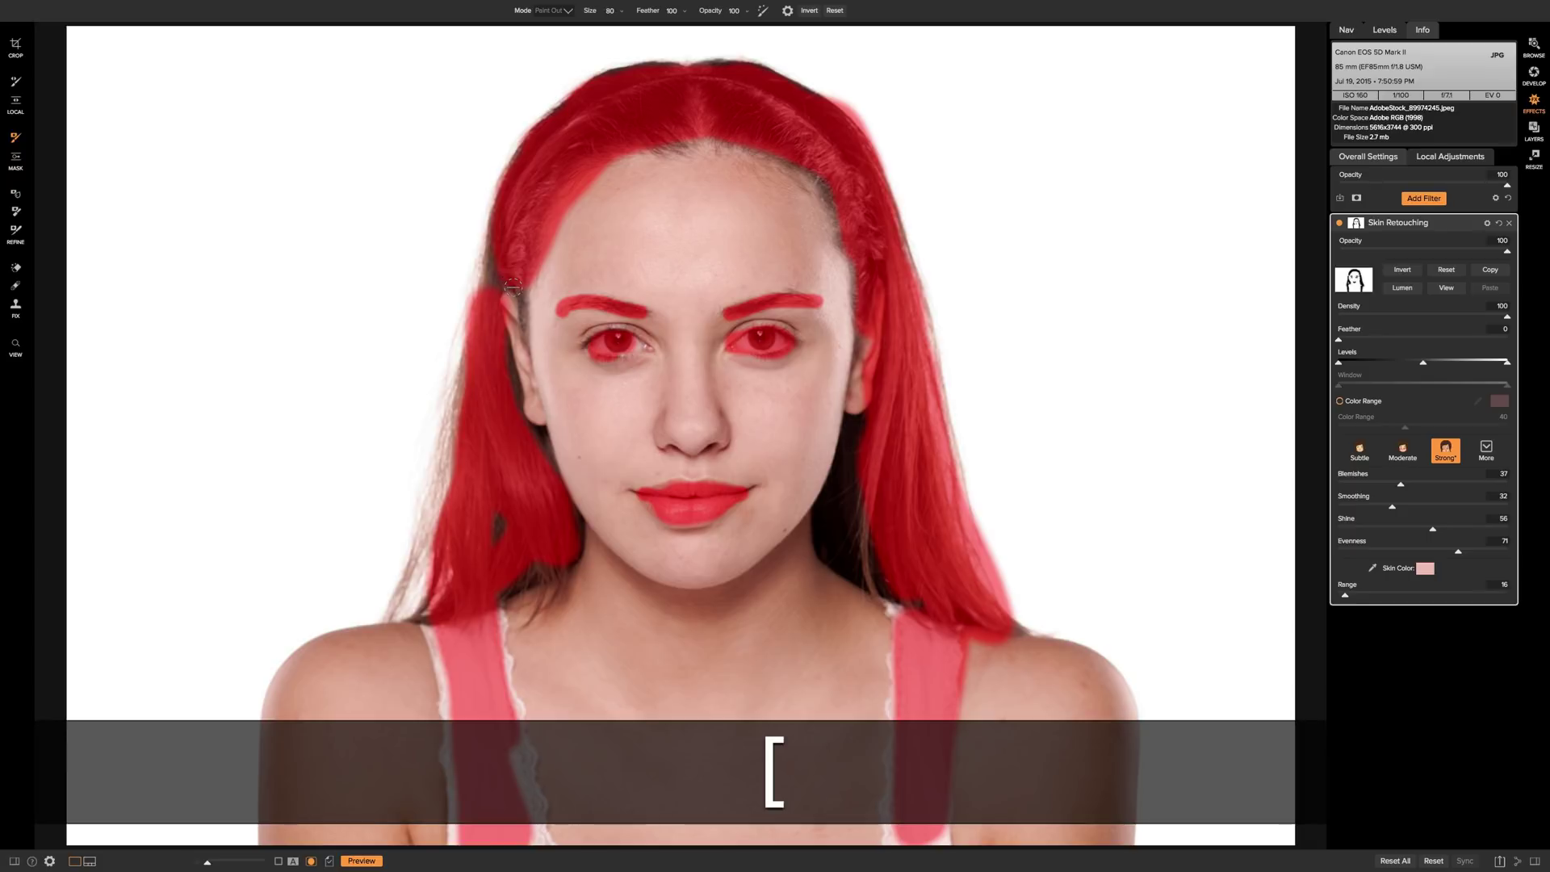
mouse_move(515, 288)
mouse_down()
mouse_move(522, 334)
mouse_move(521, 262)
mouse_up()
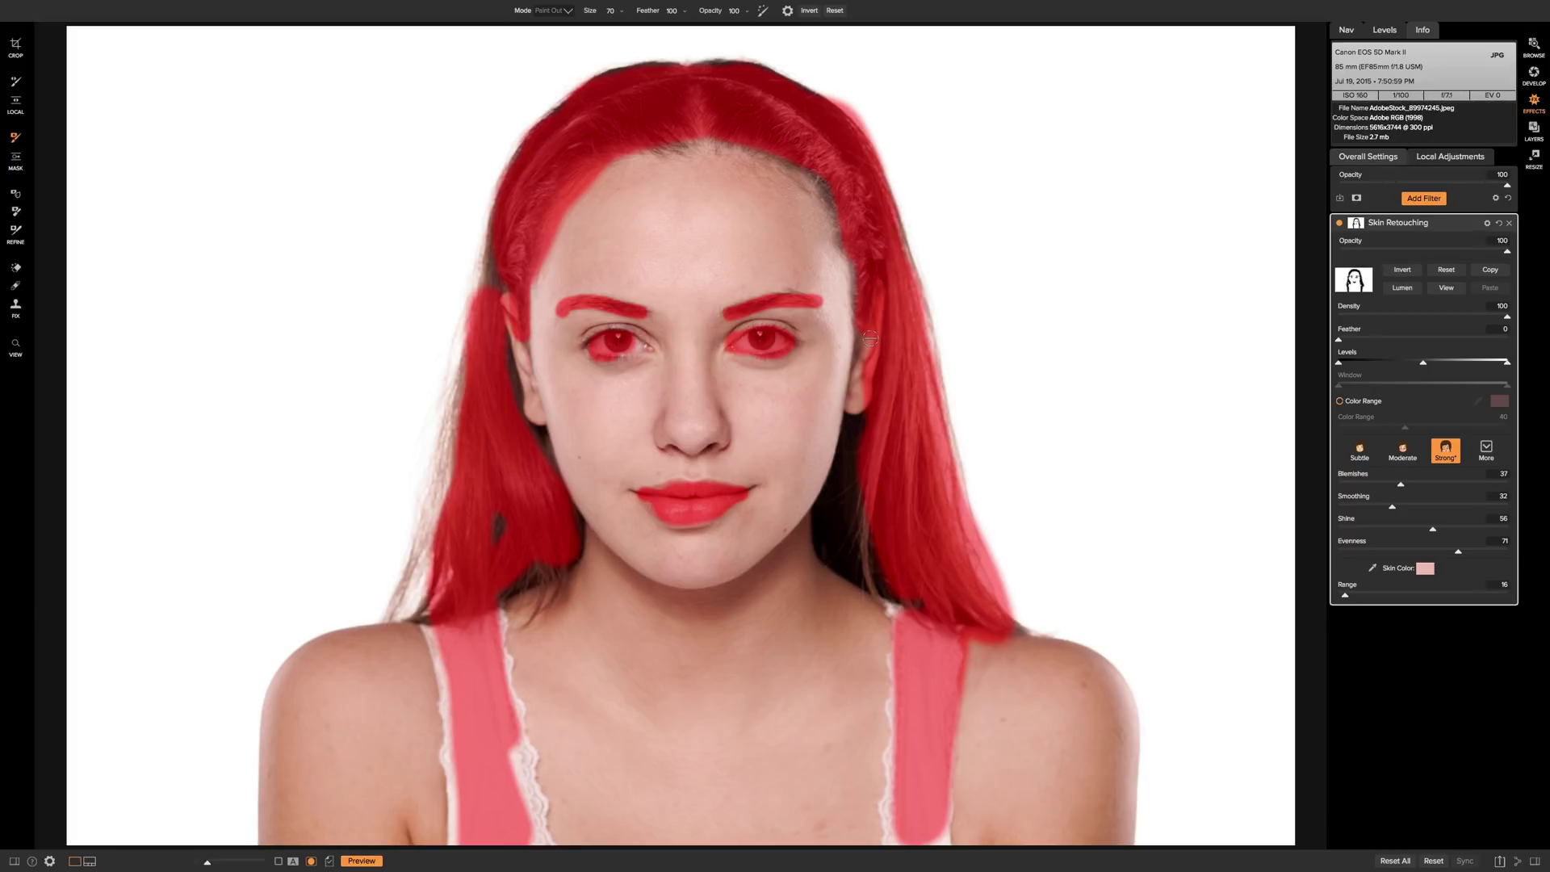
Step: Use Option to remove the mask from both ears
click(556, 11)
key(alt)
key(alt)
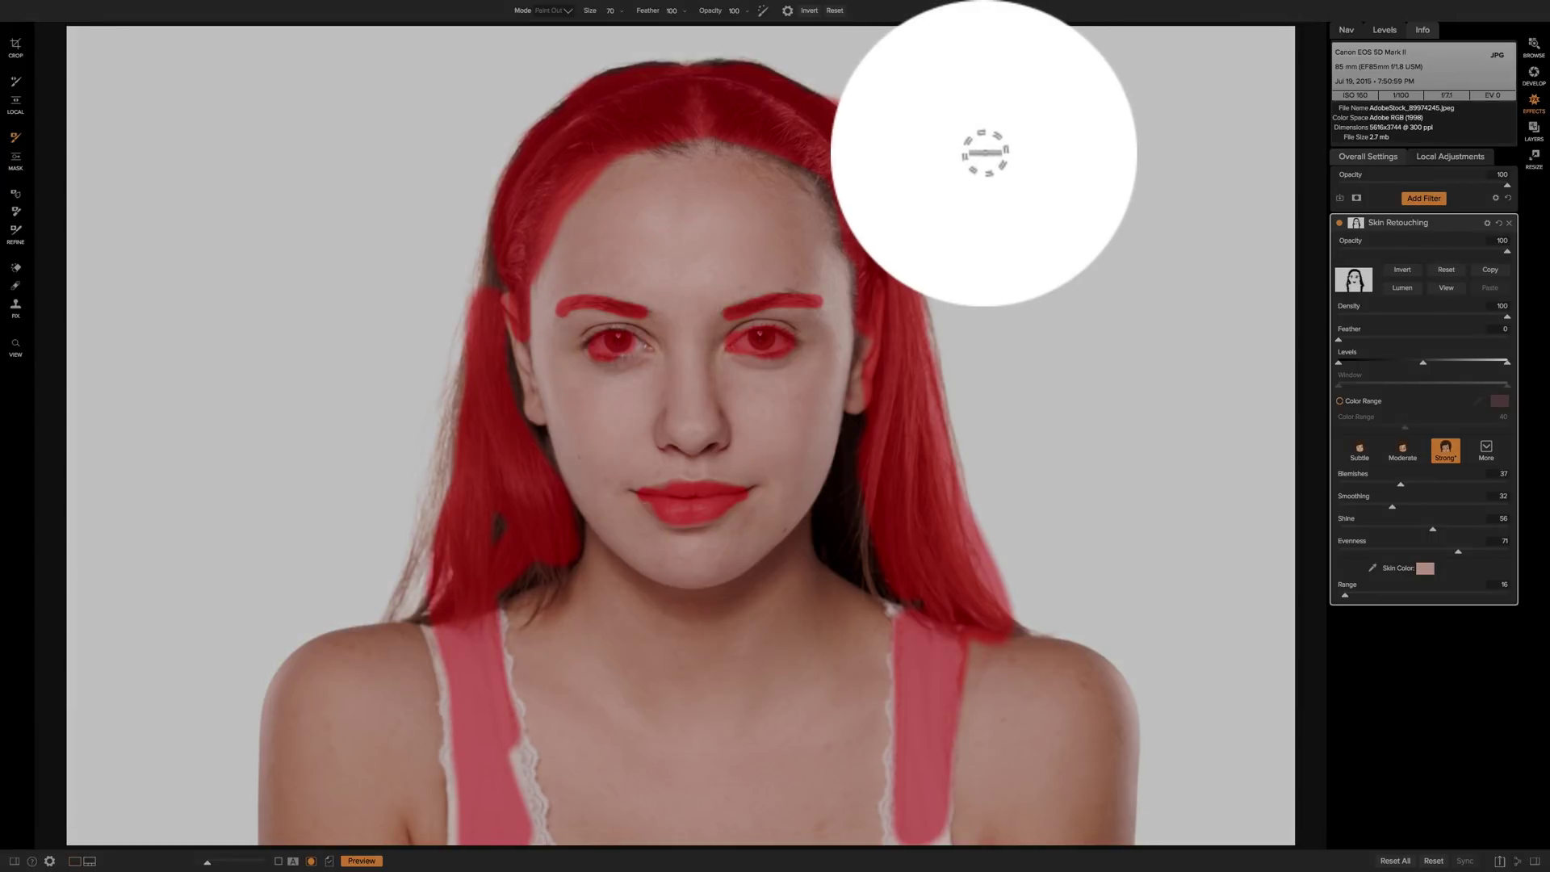
key(alt)
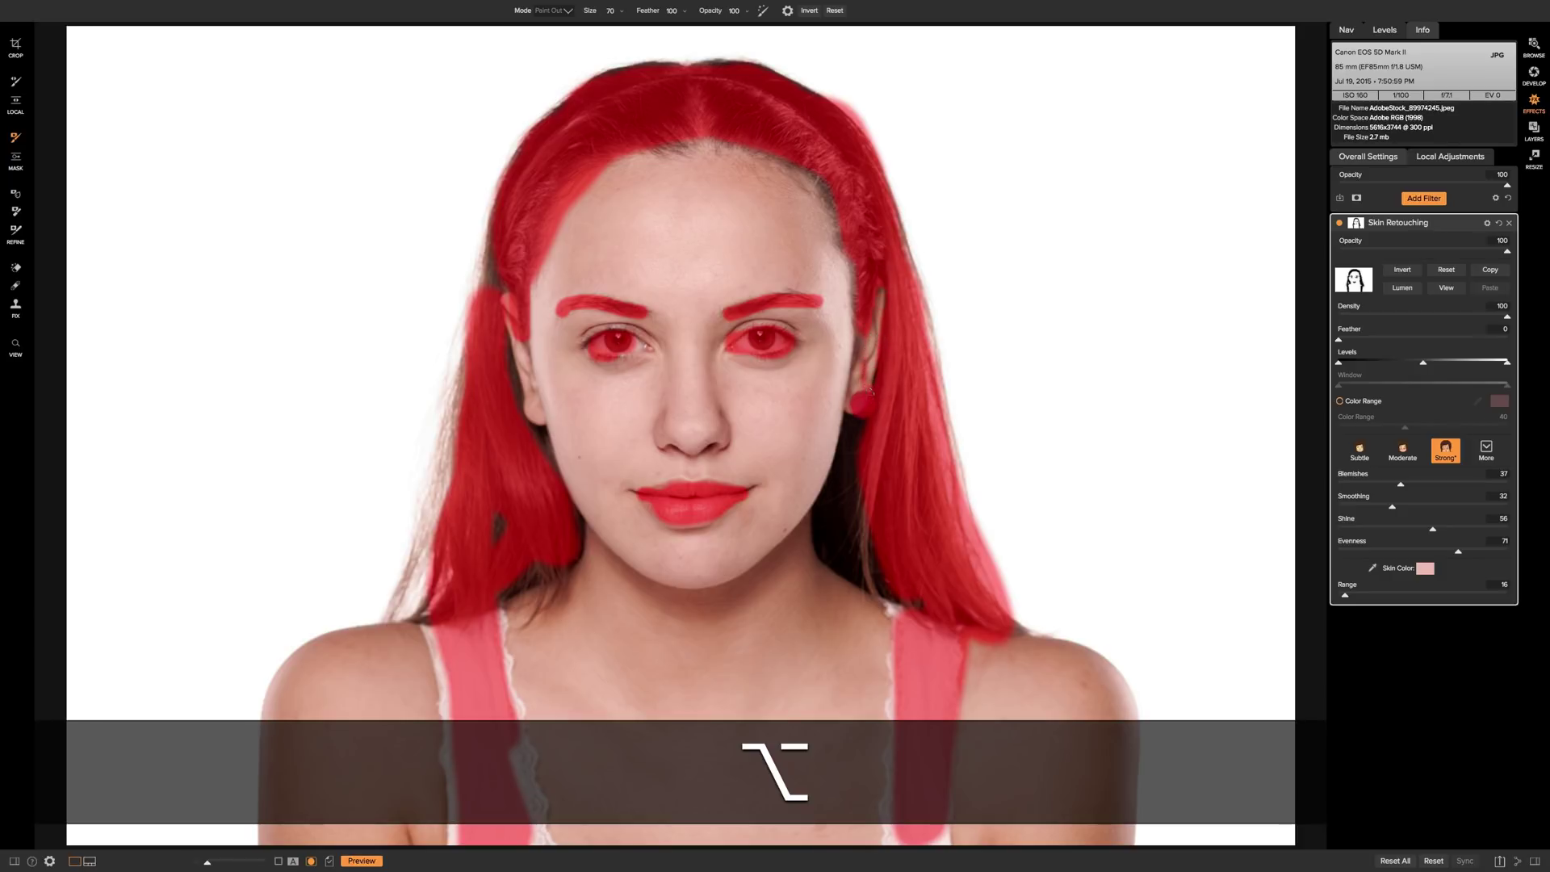
drag(861, 401, 877, 289)
mouse_move(504, 334)
mouse_down()
mouse_move(511, 318)
mouse_move(495, 254)
mouse_move(486, 297)
mouse_move(495, 272)
mouse_move(507, 284)
mouse_move(476, 313)
mouse_up()
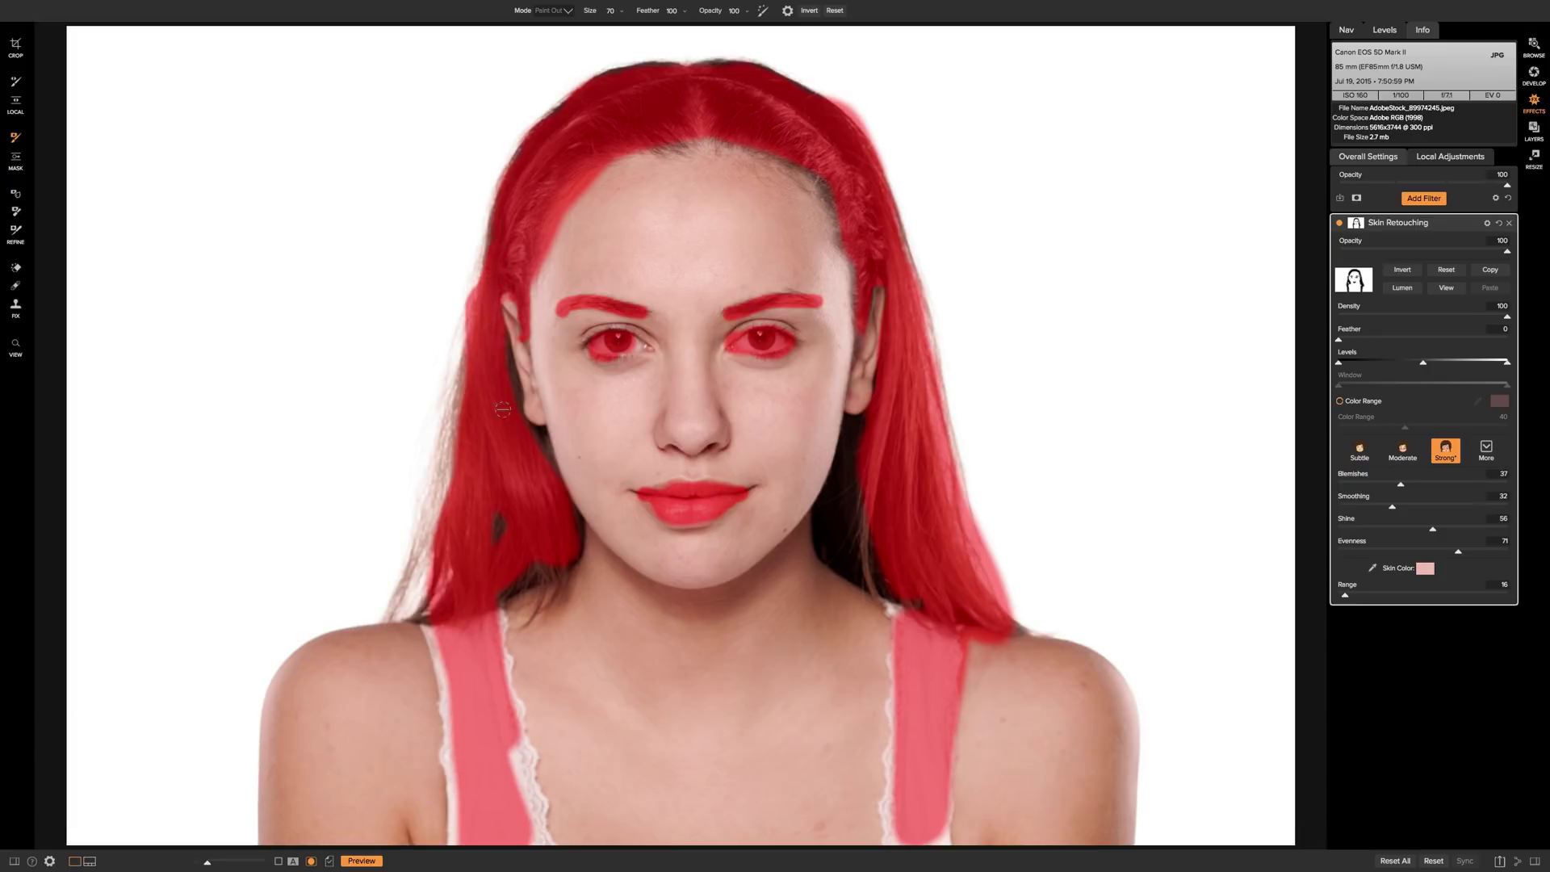
Step: Cover the lower hair spot and paint both strap edges down to the bottom
mouse_move(503, 409)
mouse_down()
mouse_move(487, 550)
mouse_move(504, 531)
mouse_move(501, 549)
mouse_up()
key(shift)
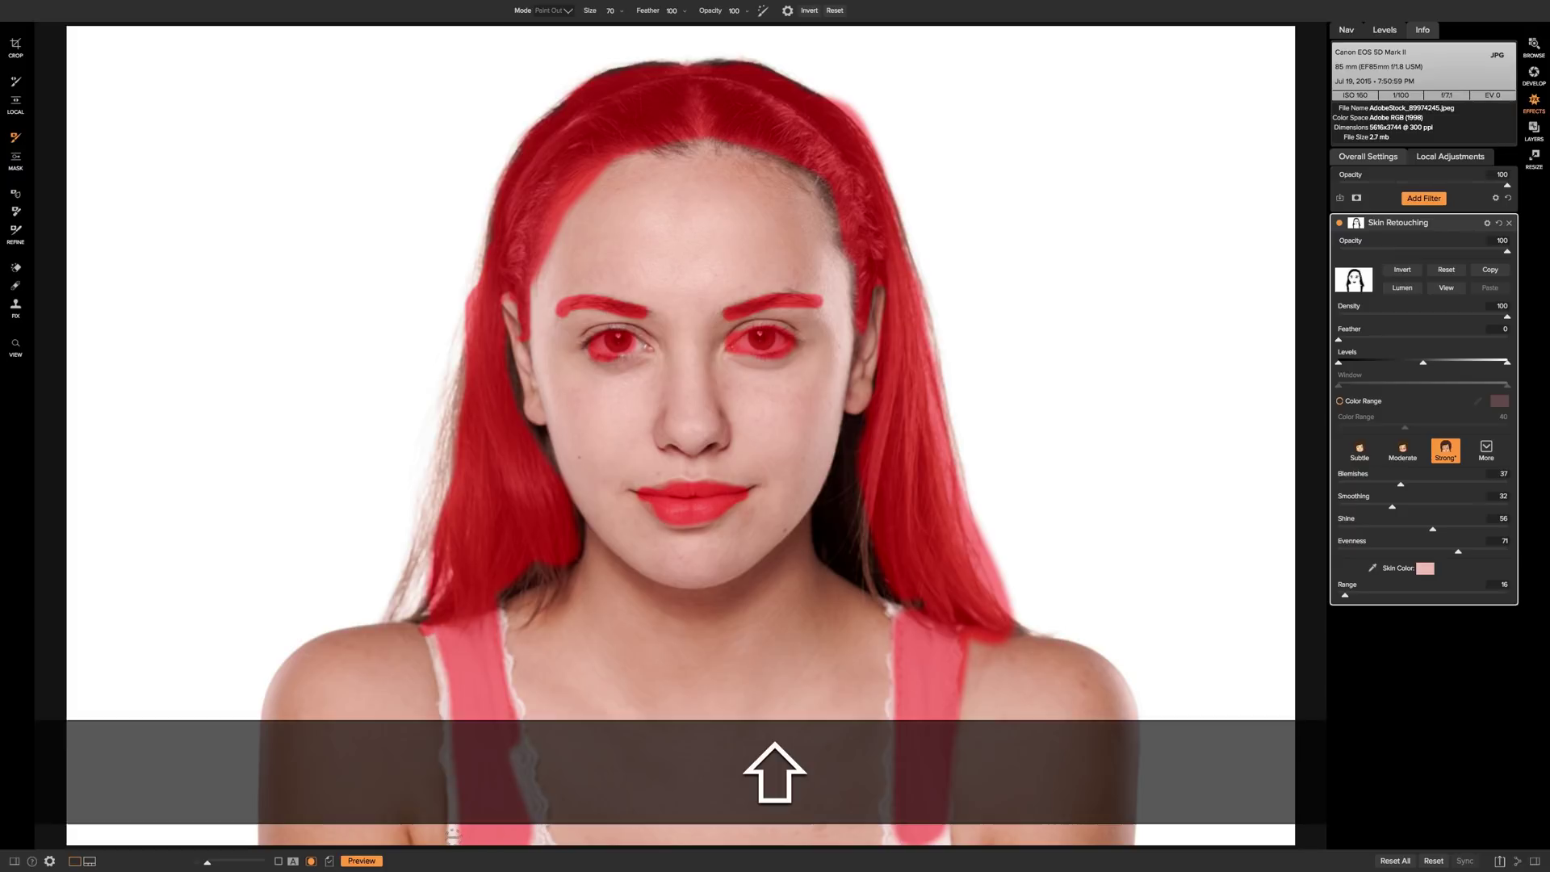
shift+click(453, 839)
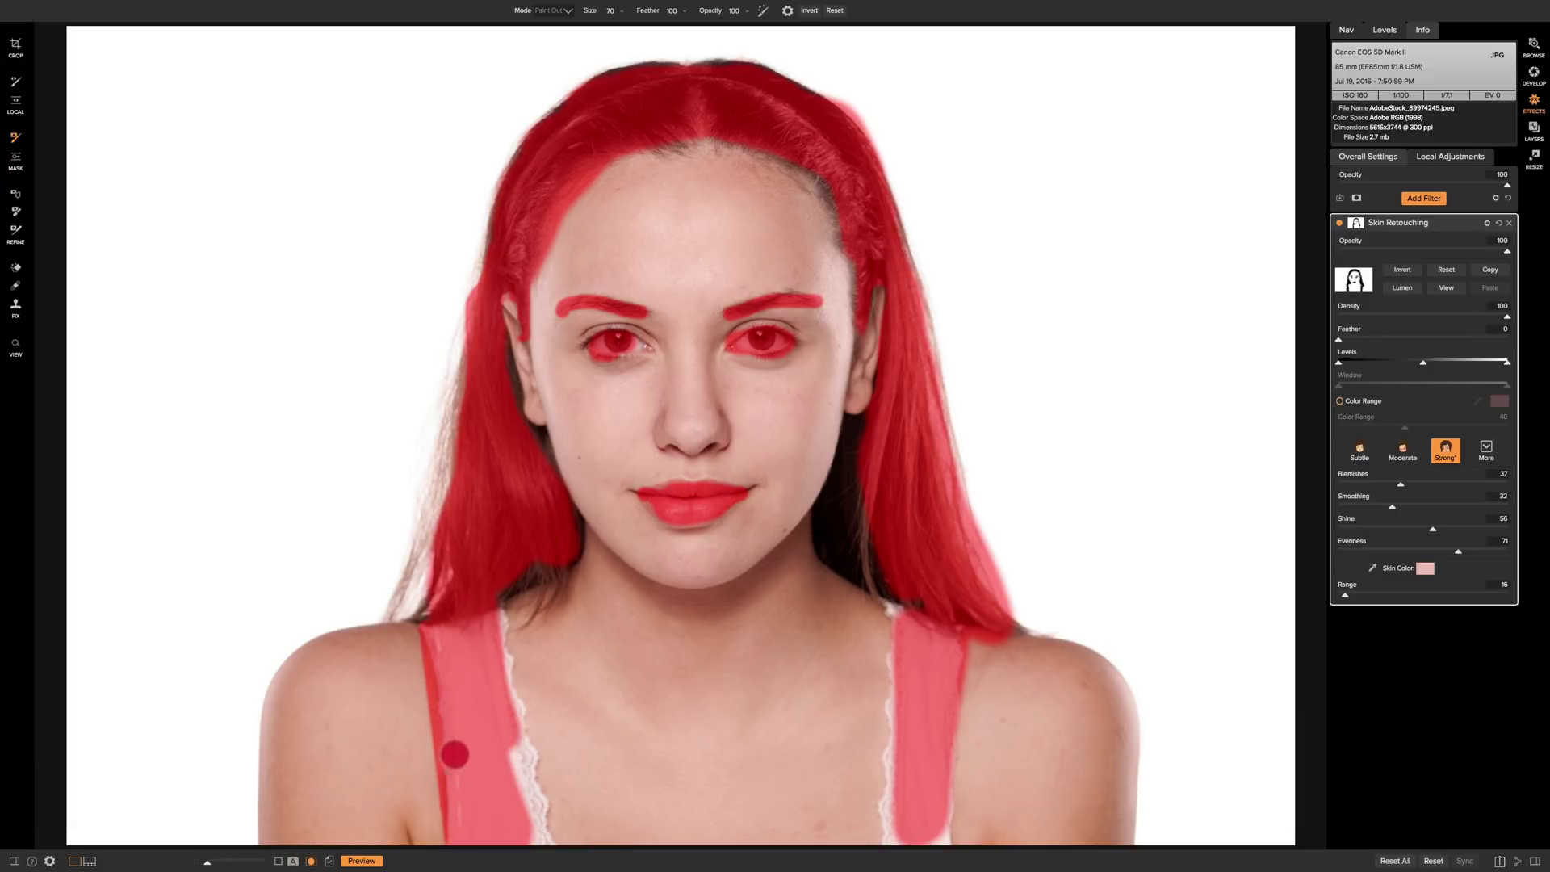
drag(485, 595, 535, 842)
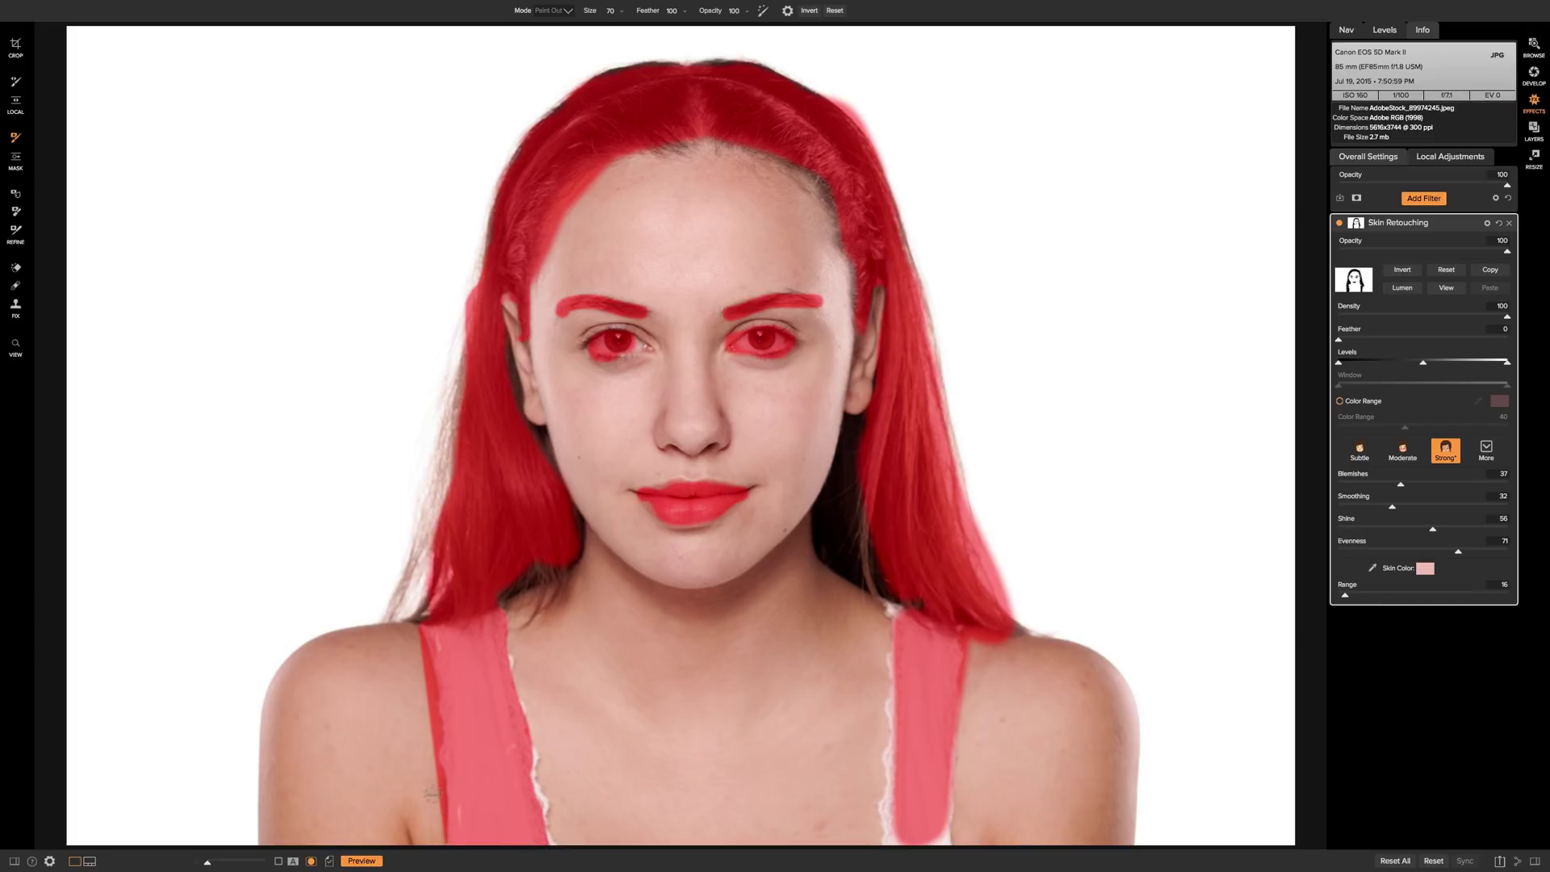
Step: Hide the red overlay and close Skin Retouching's Blending Options without changing them
click(312, 862)
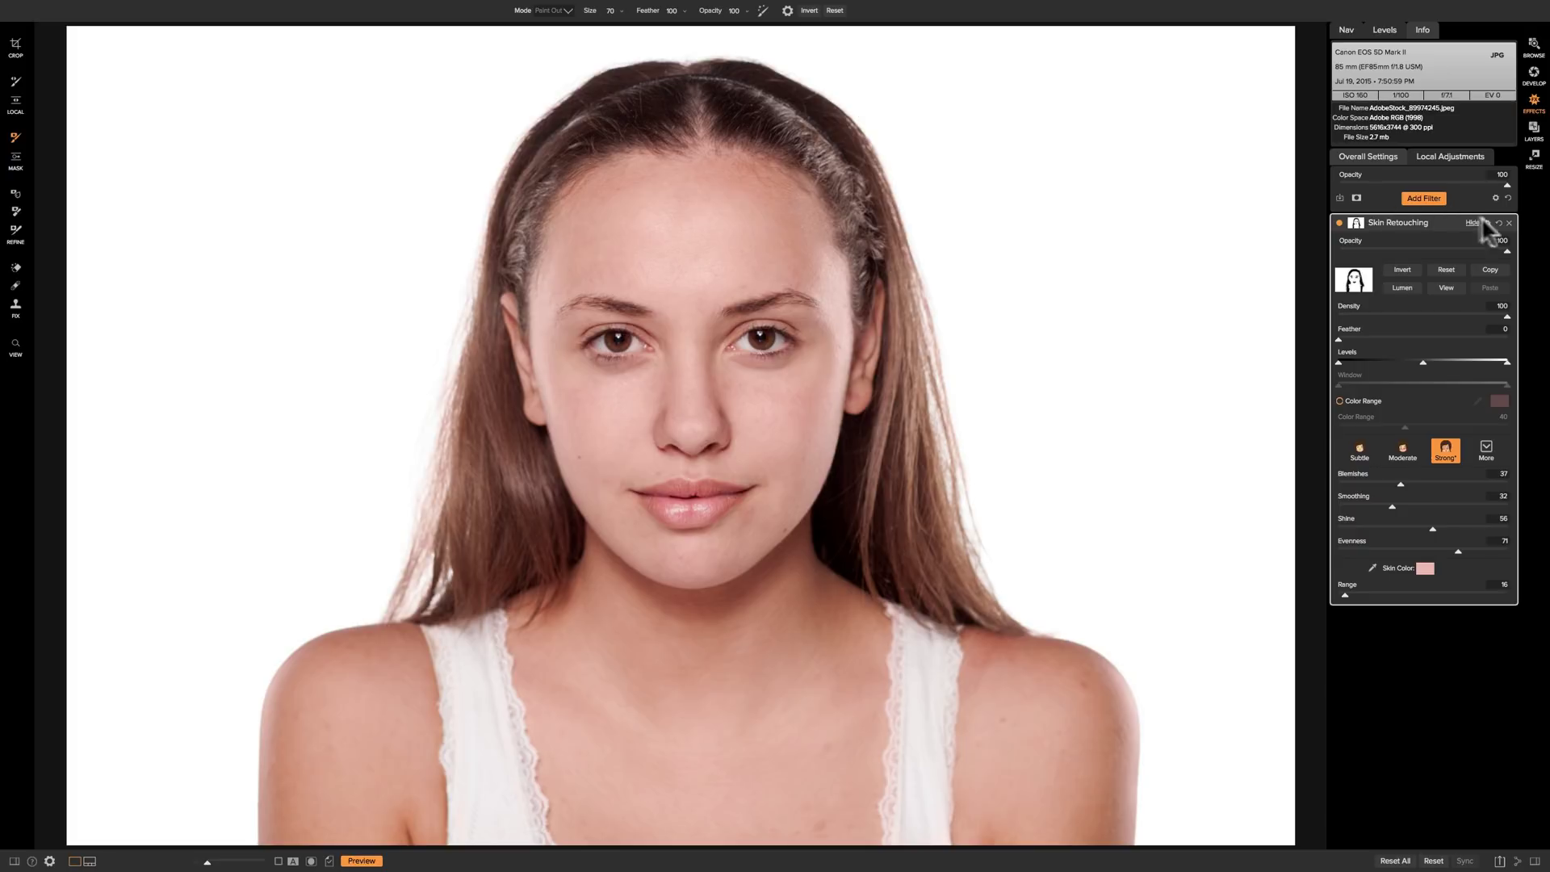
drag(1495, 224, 1506, 176)
click(1503, 172)
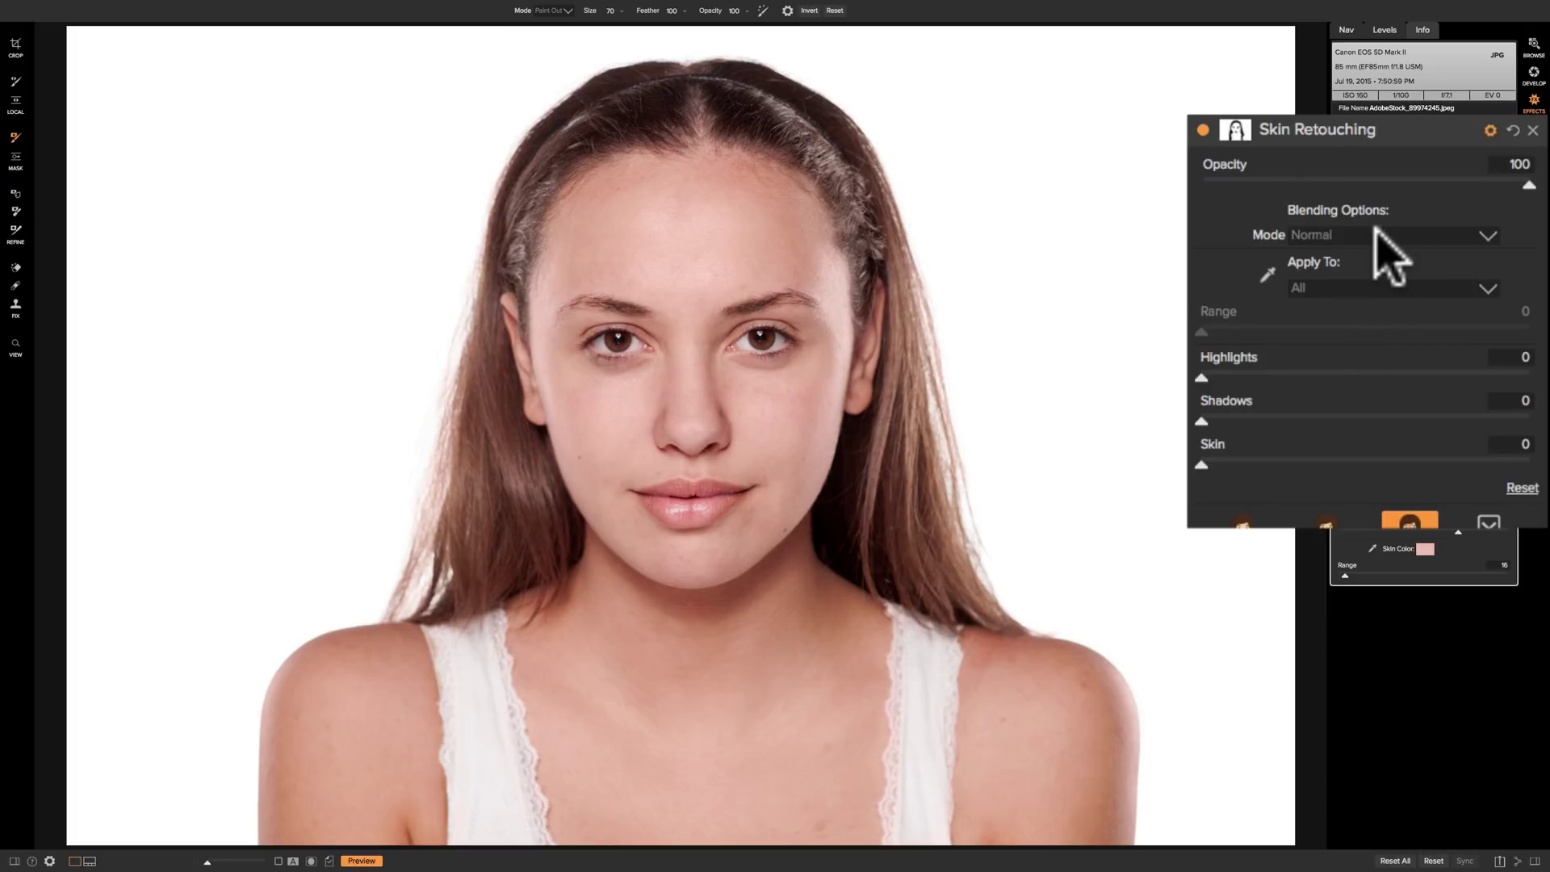
click(1490, 130)
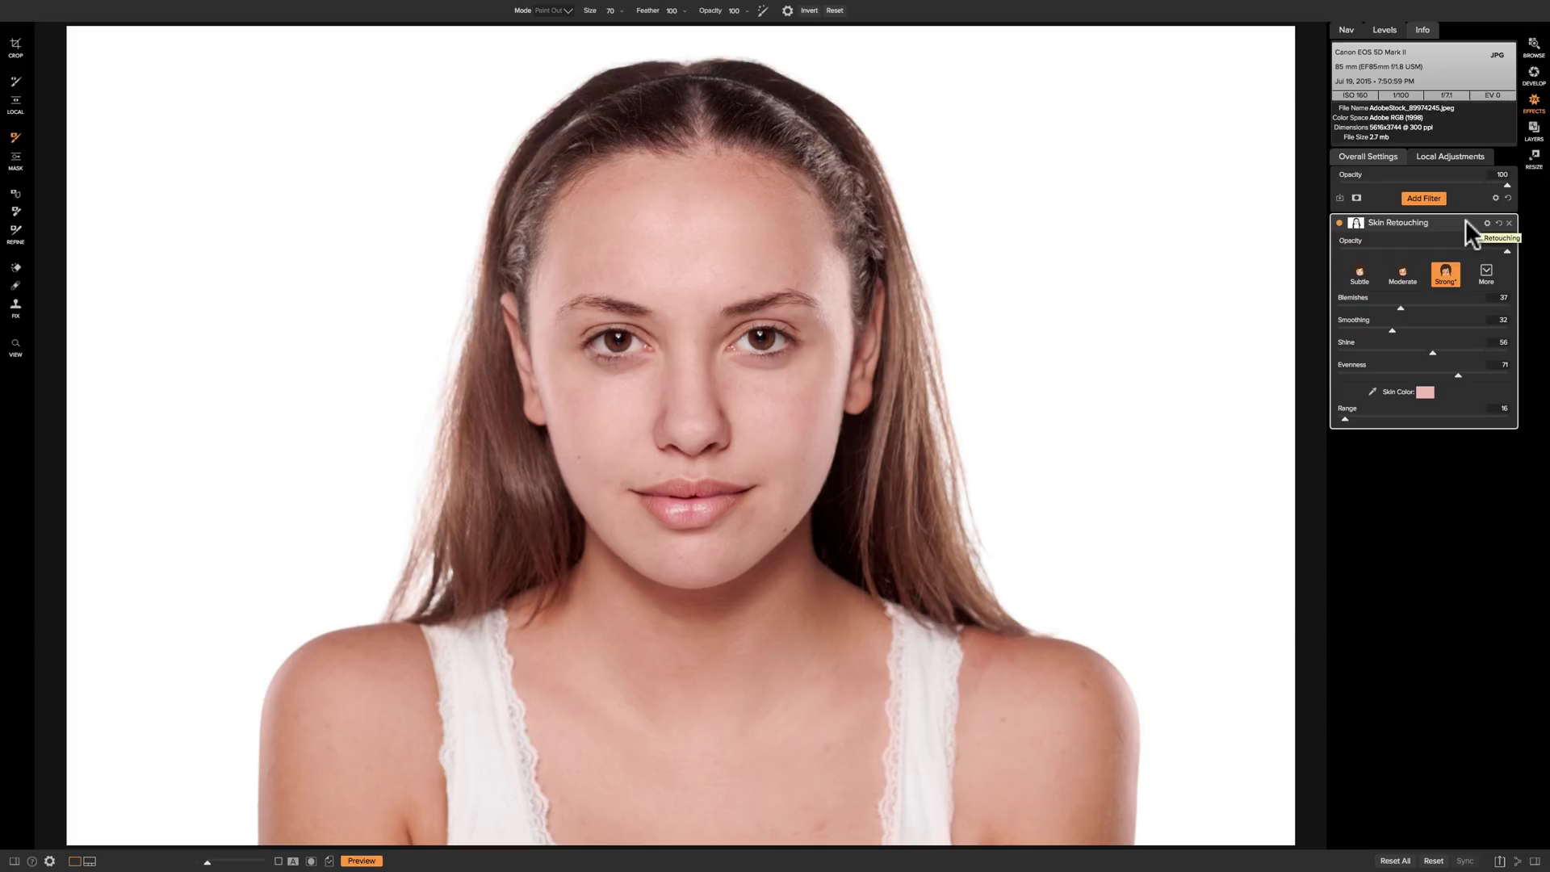
Step: Add a Dynamic Contrast filter layer and toggle it off and on to compare
click(1426, 198)
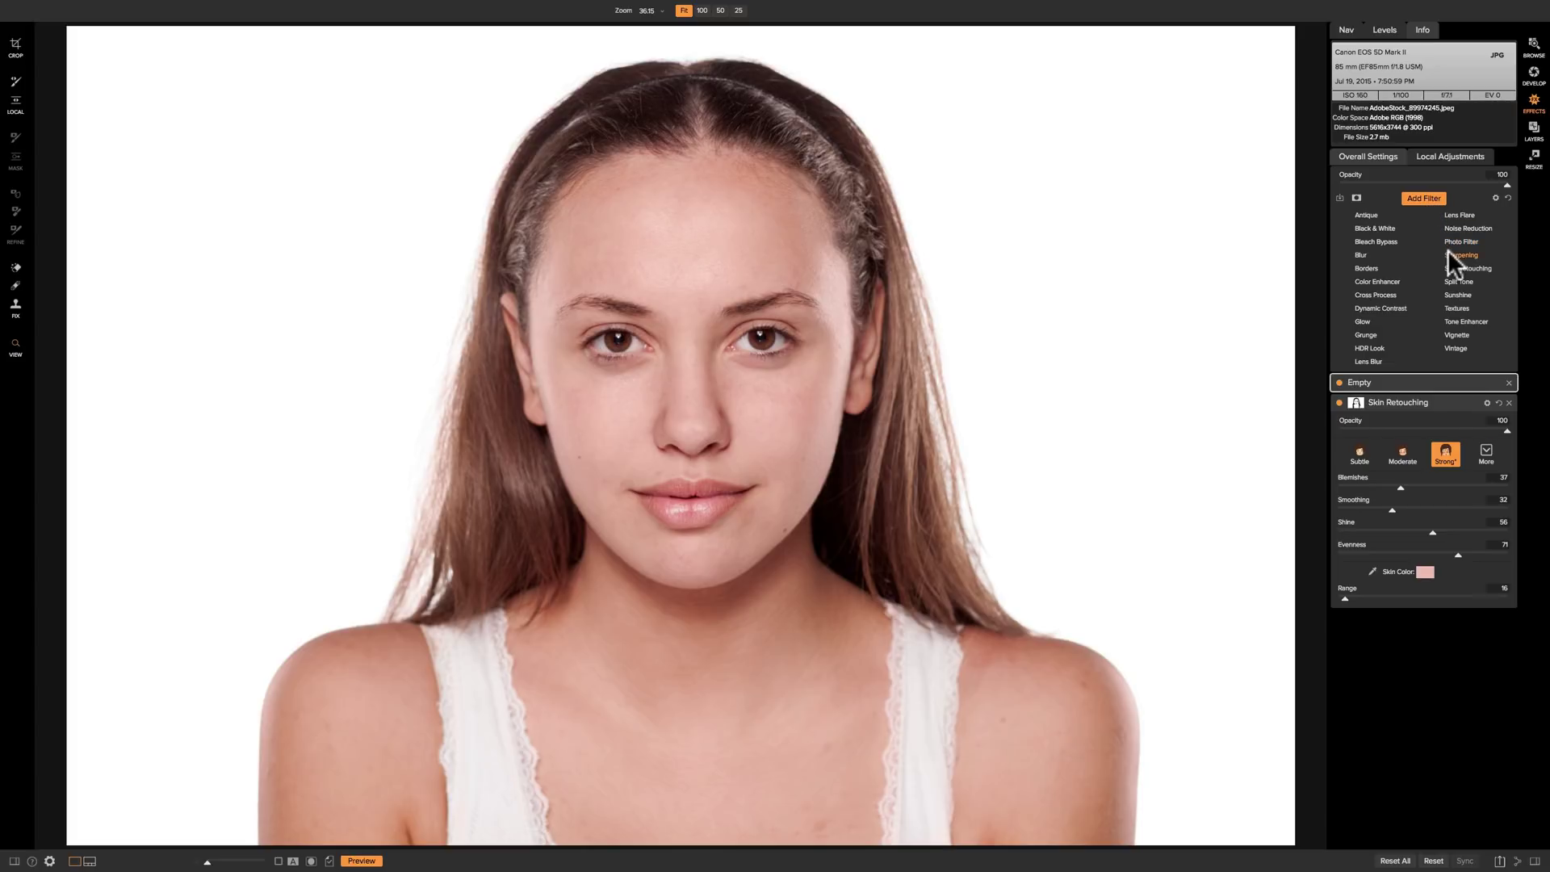
click(1372, 307)
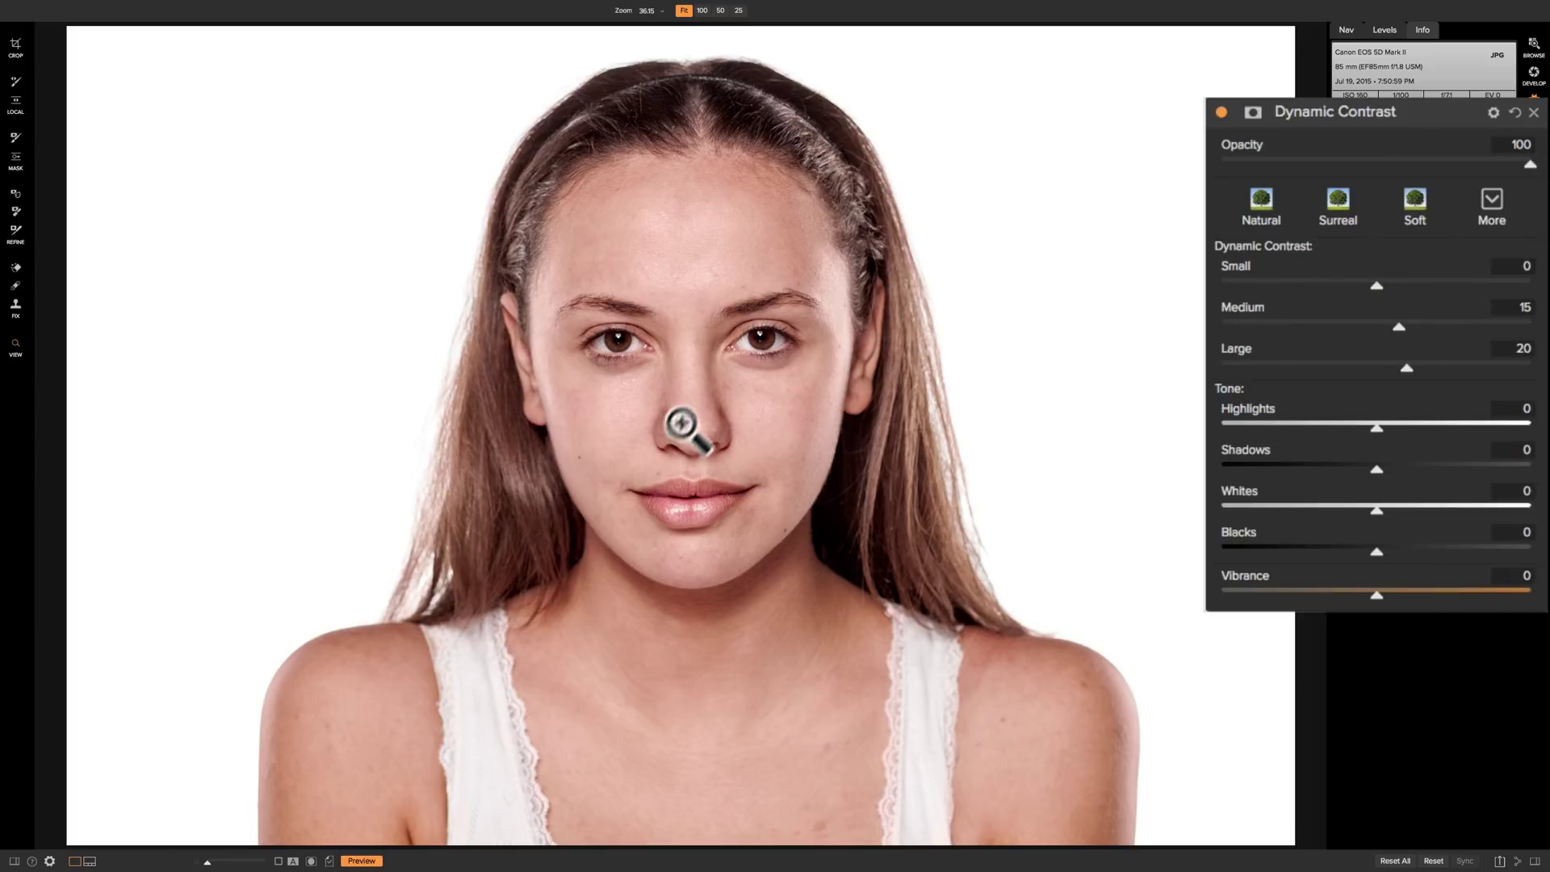
click(1222, 111)
click(1222, 112)
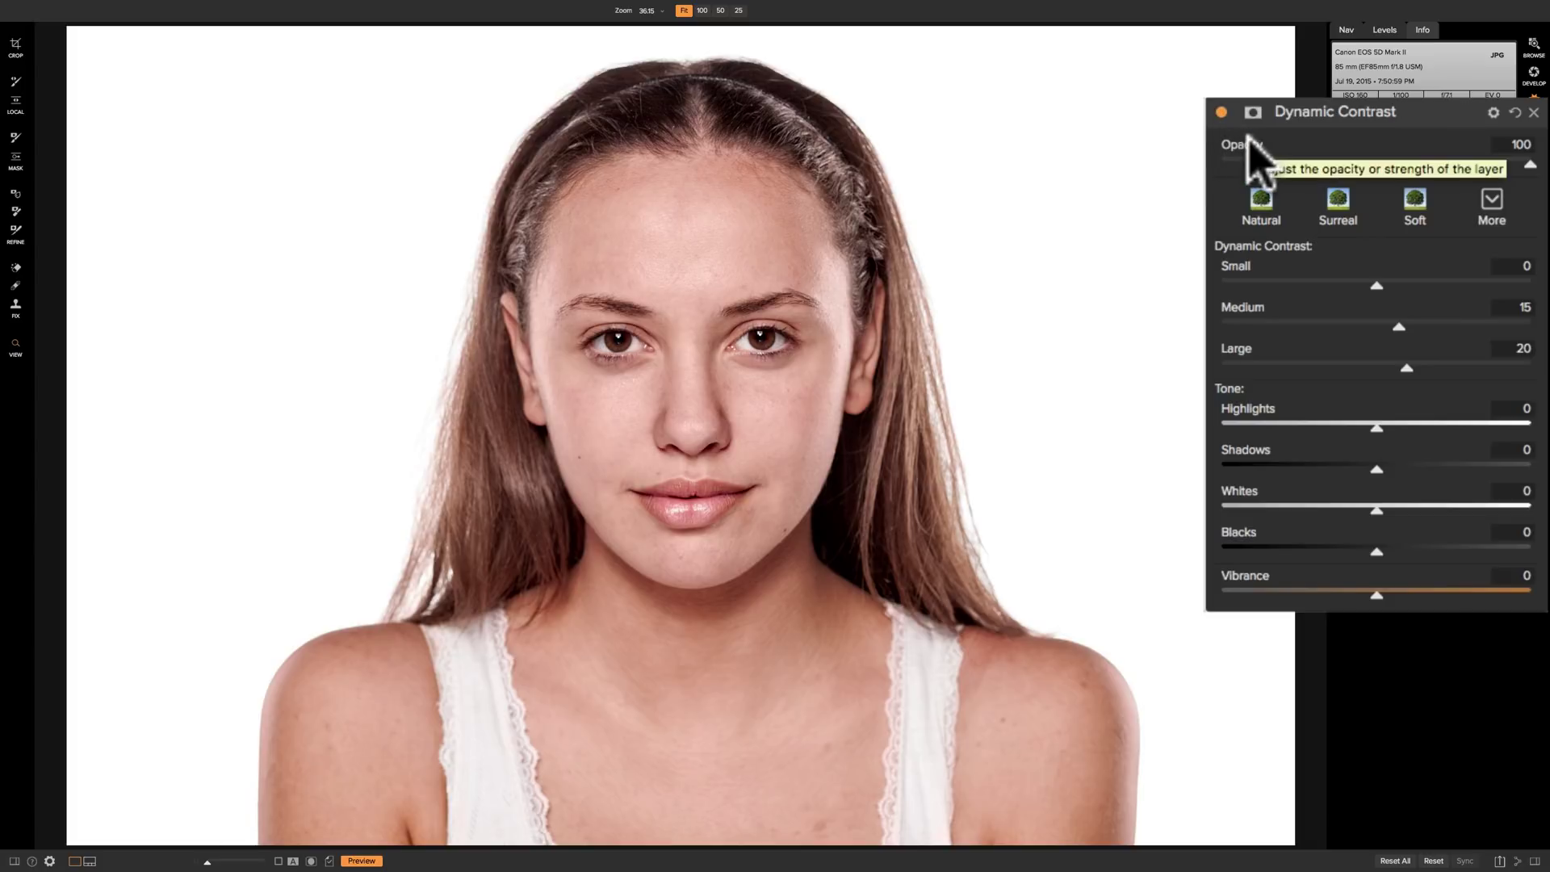
Step: Collapse Dynamic Contrast and open the Skin Retouching layer's mask settings
click(1420, 117)
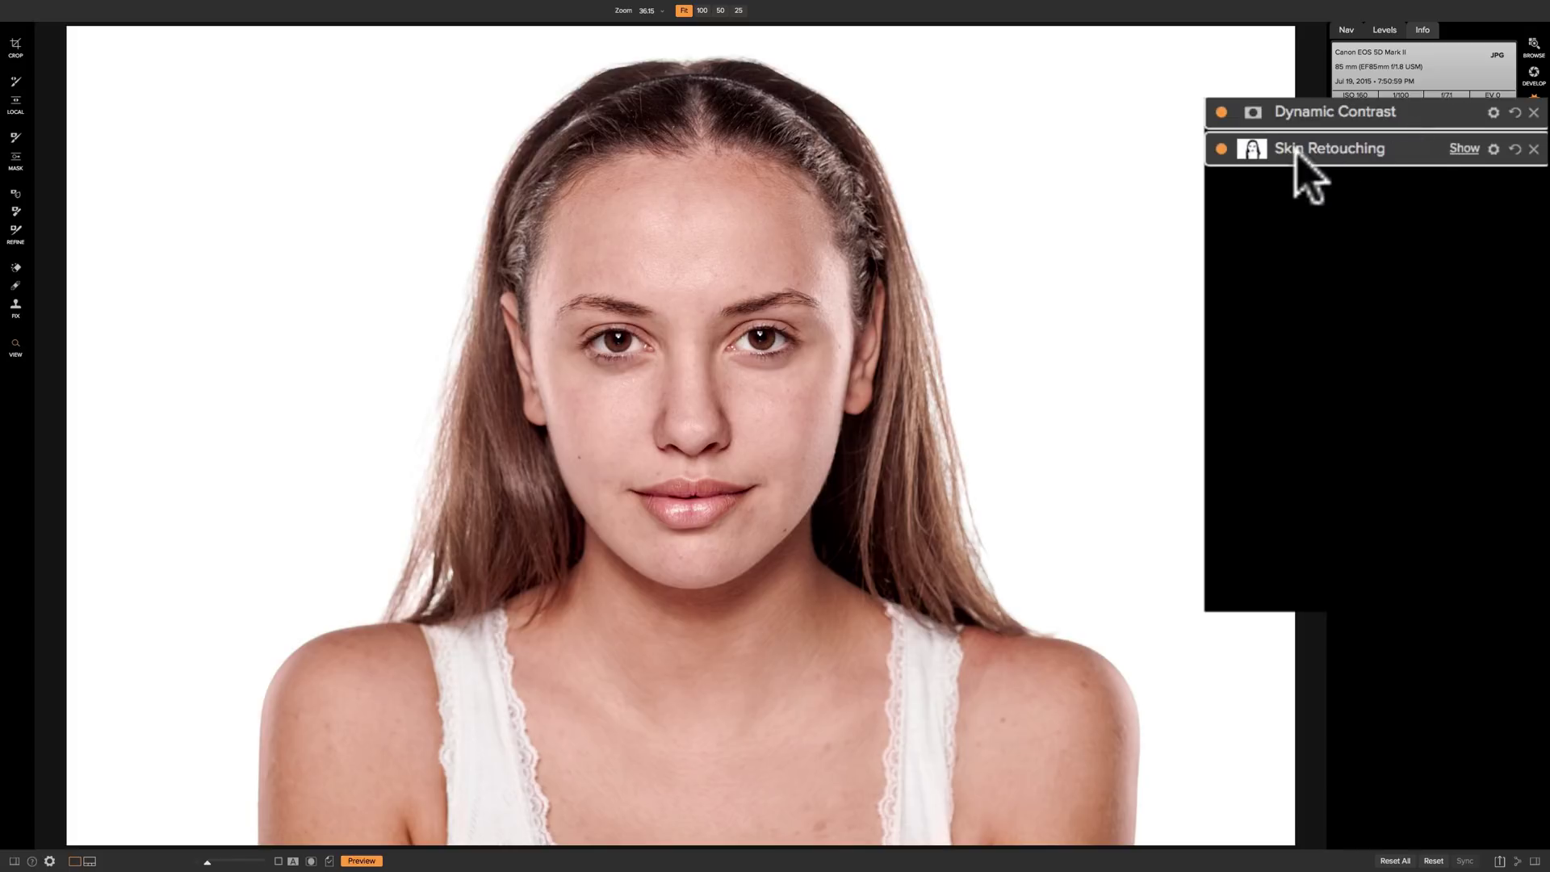
click(1404, 151)
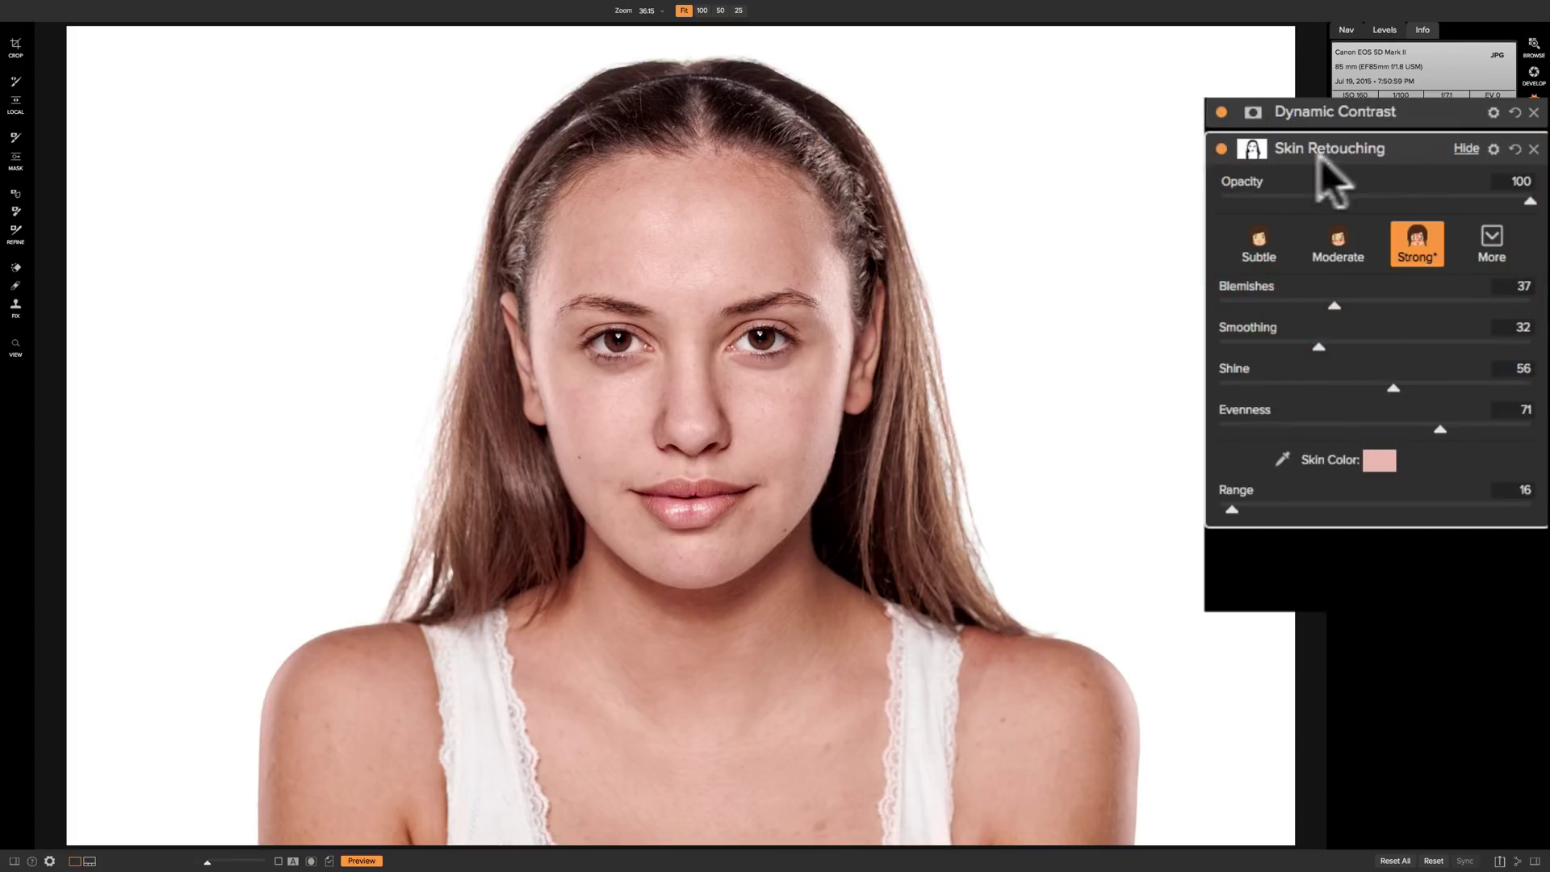
click(1252, 150)
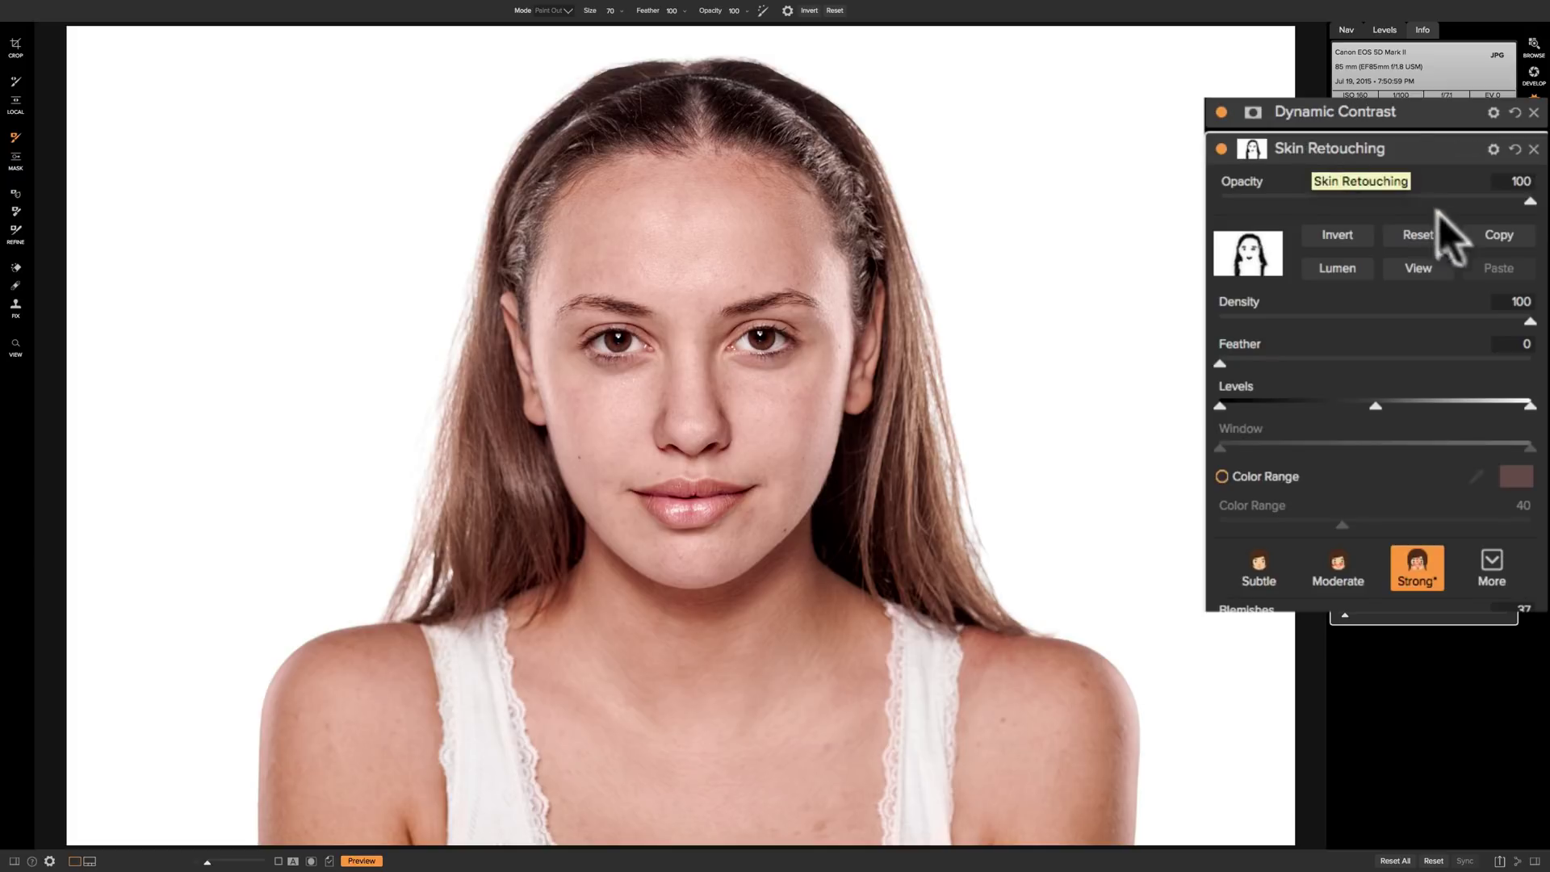
Step: Copy the Skin Retouching mask and paste it into the Dynamic Contrast layer's mask
click(1498, 236)
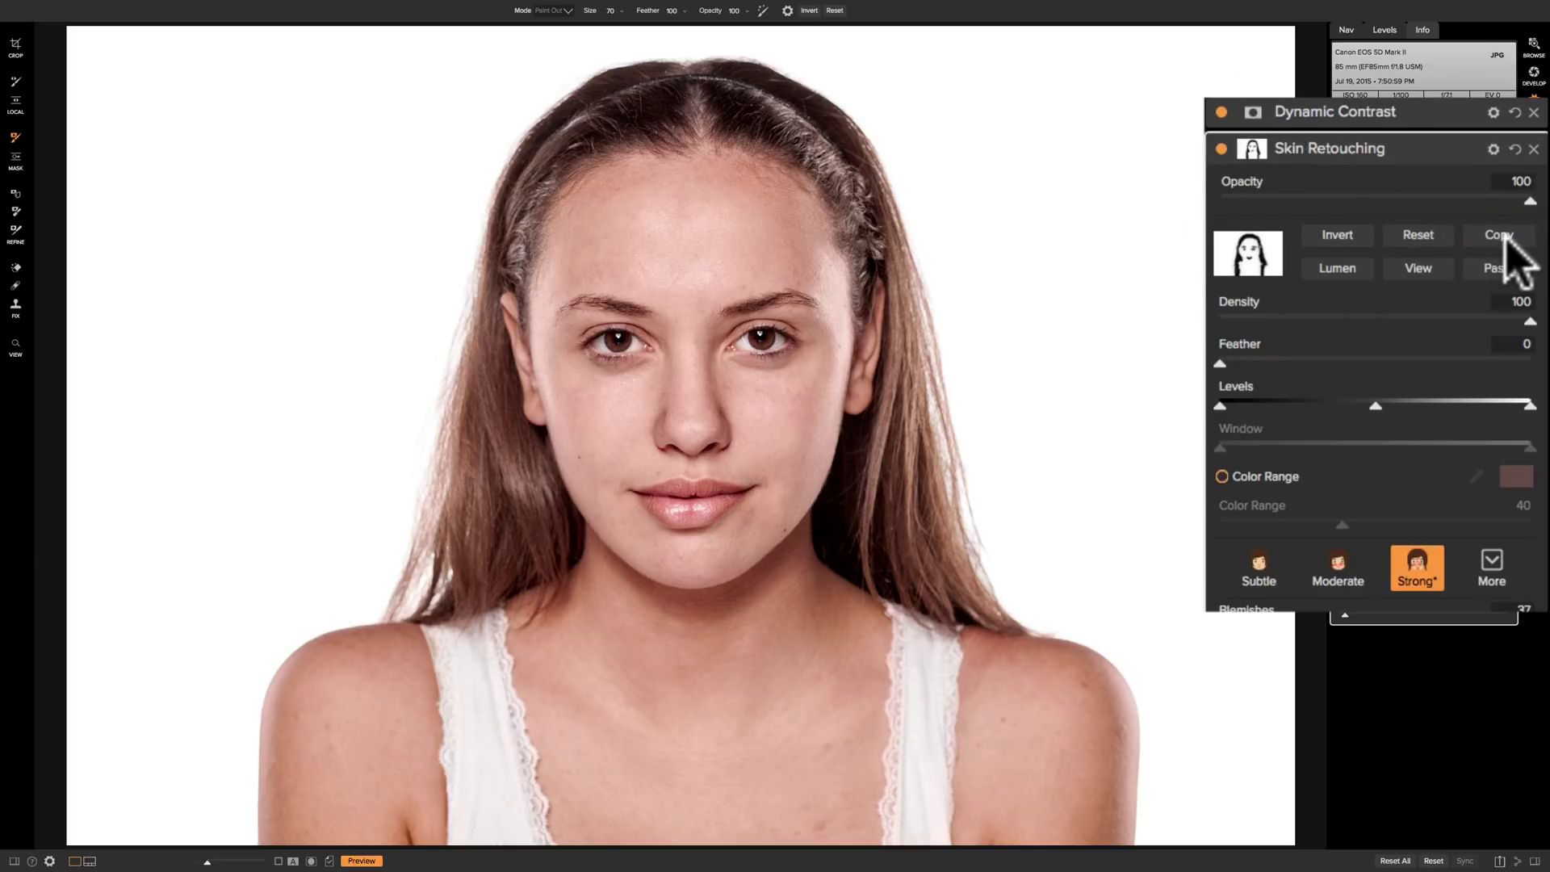
click(1405, 149)
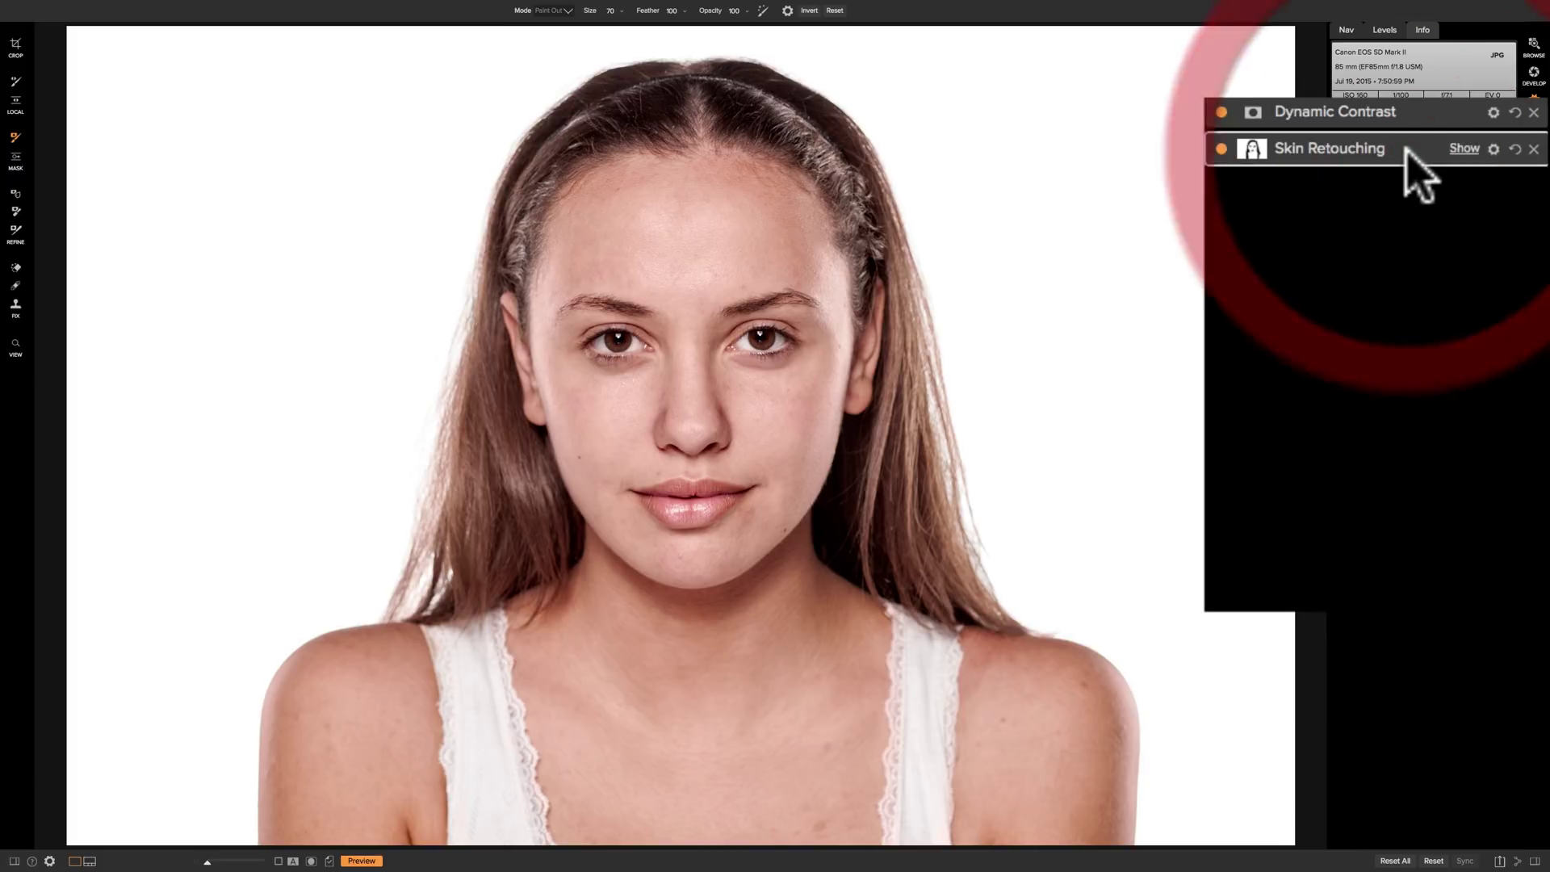
click(1403, 107)
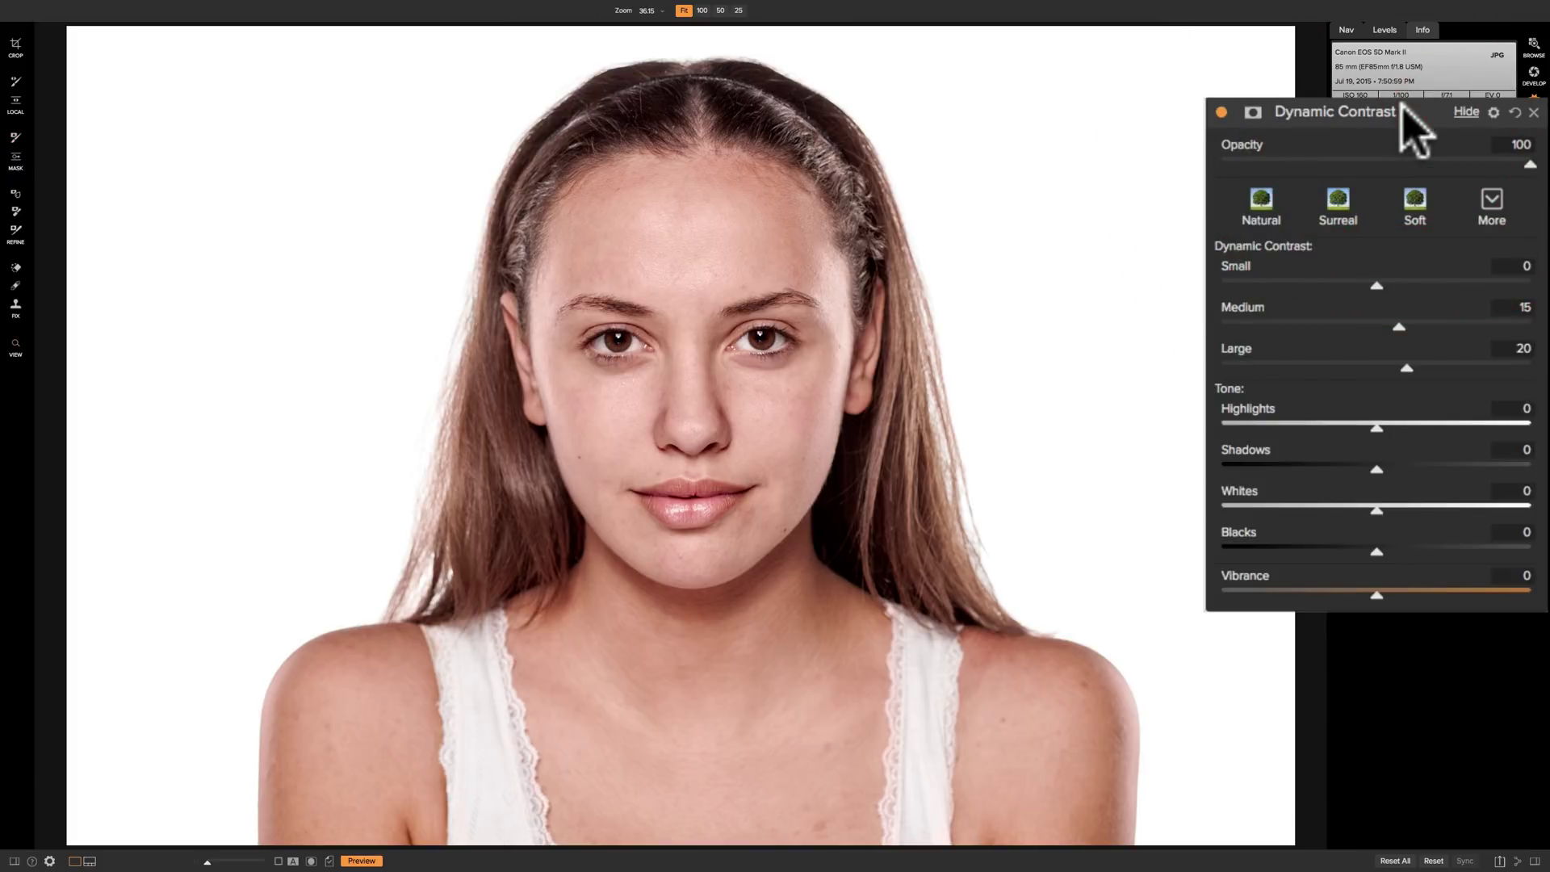
click(1250, 115)
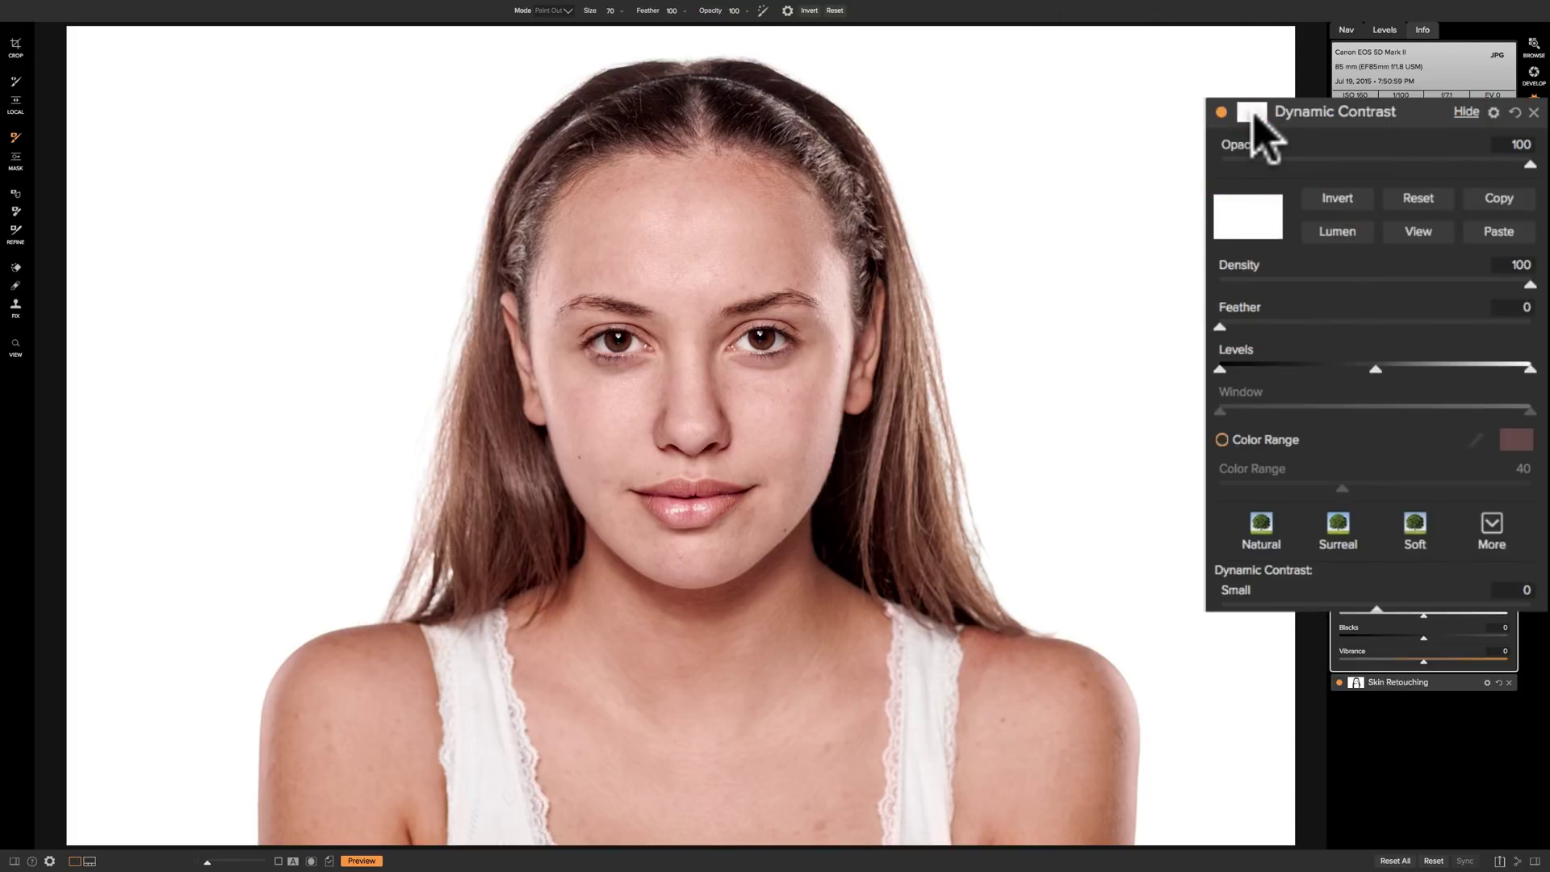
click(1495, 231)
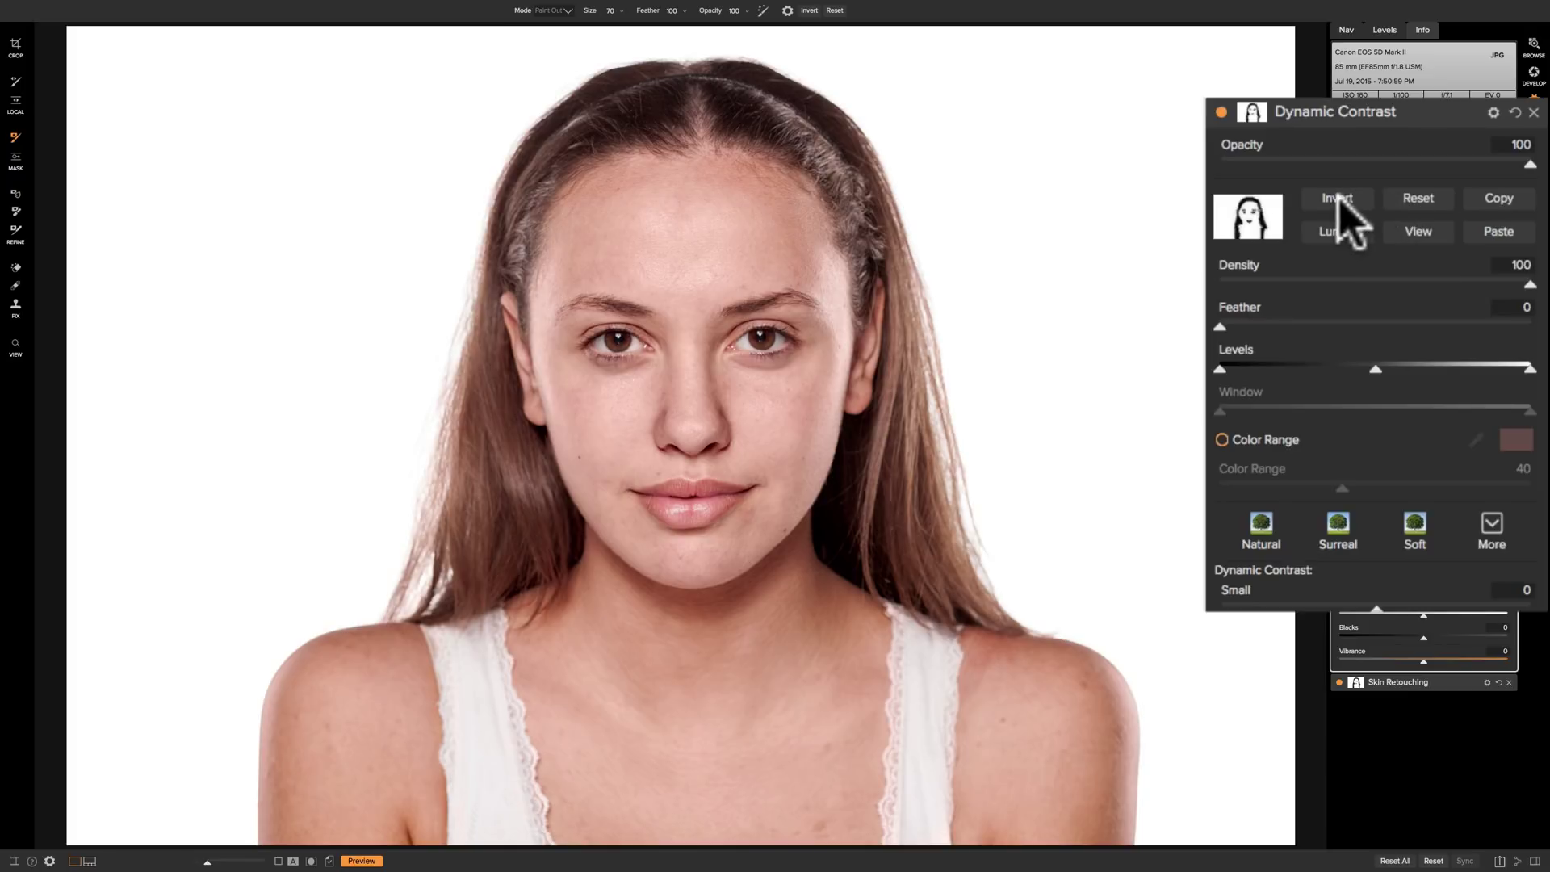
Step: Invert the Dynamic Contrast mask, then toggle the layer repeatedly to compare the effect
click(1336, 197)
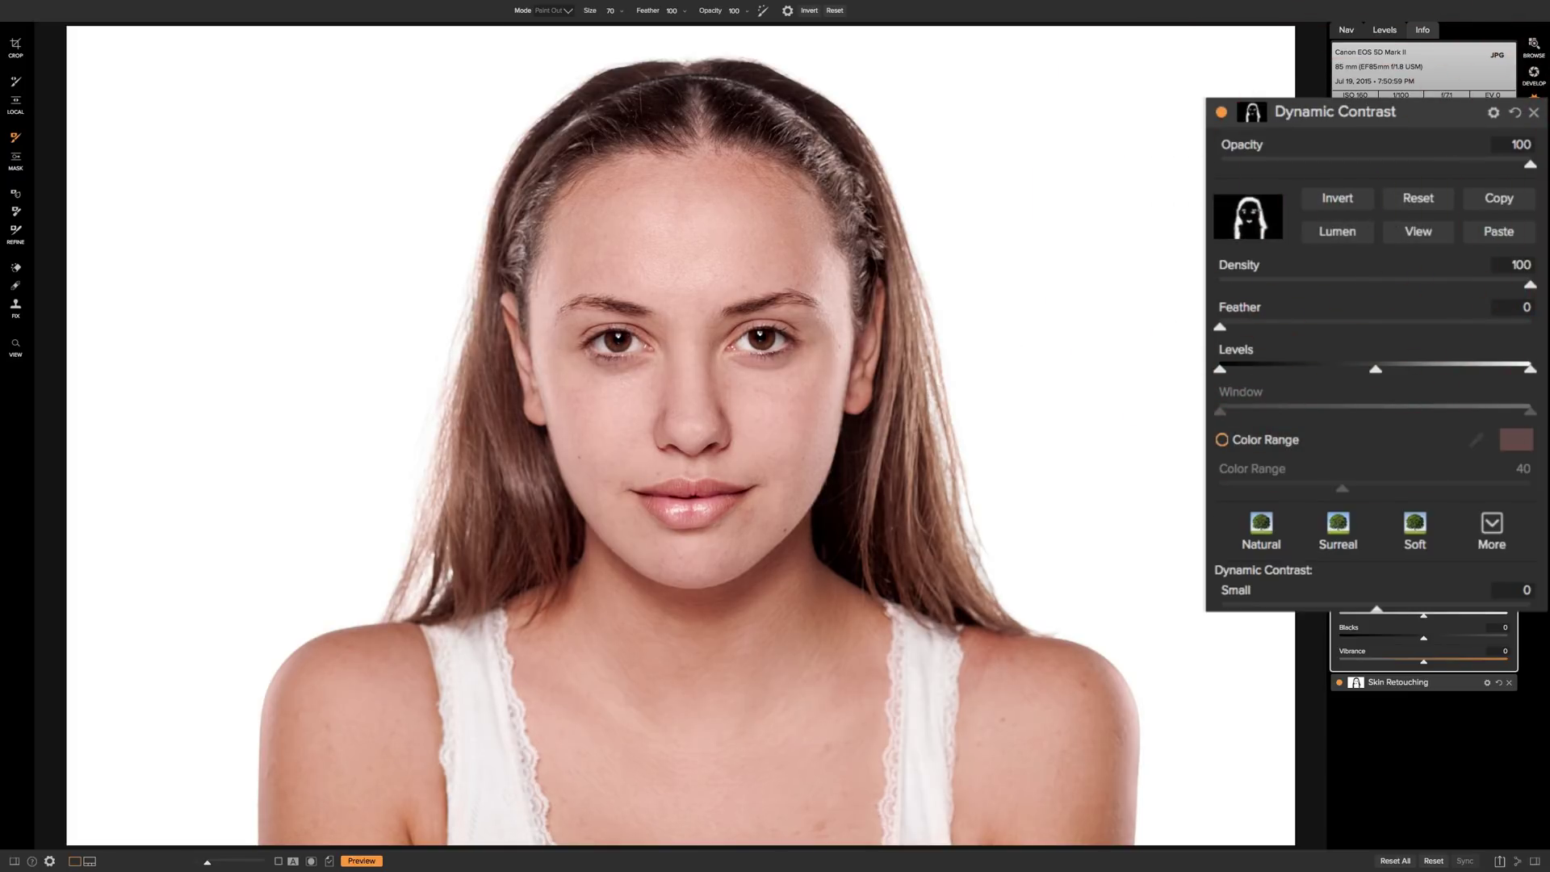
click(1221, 111)
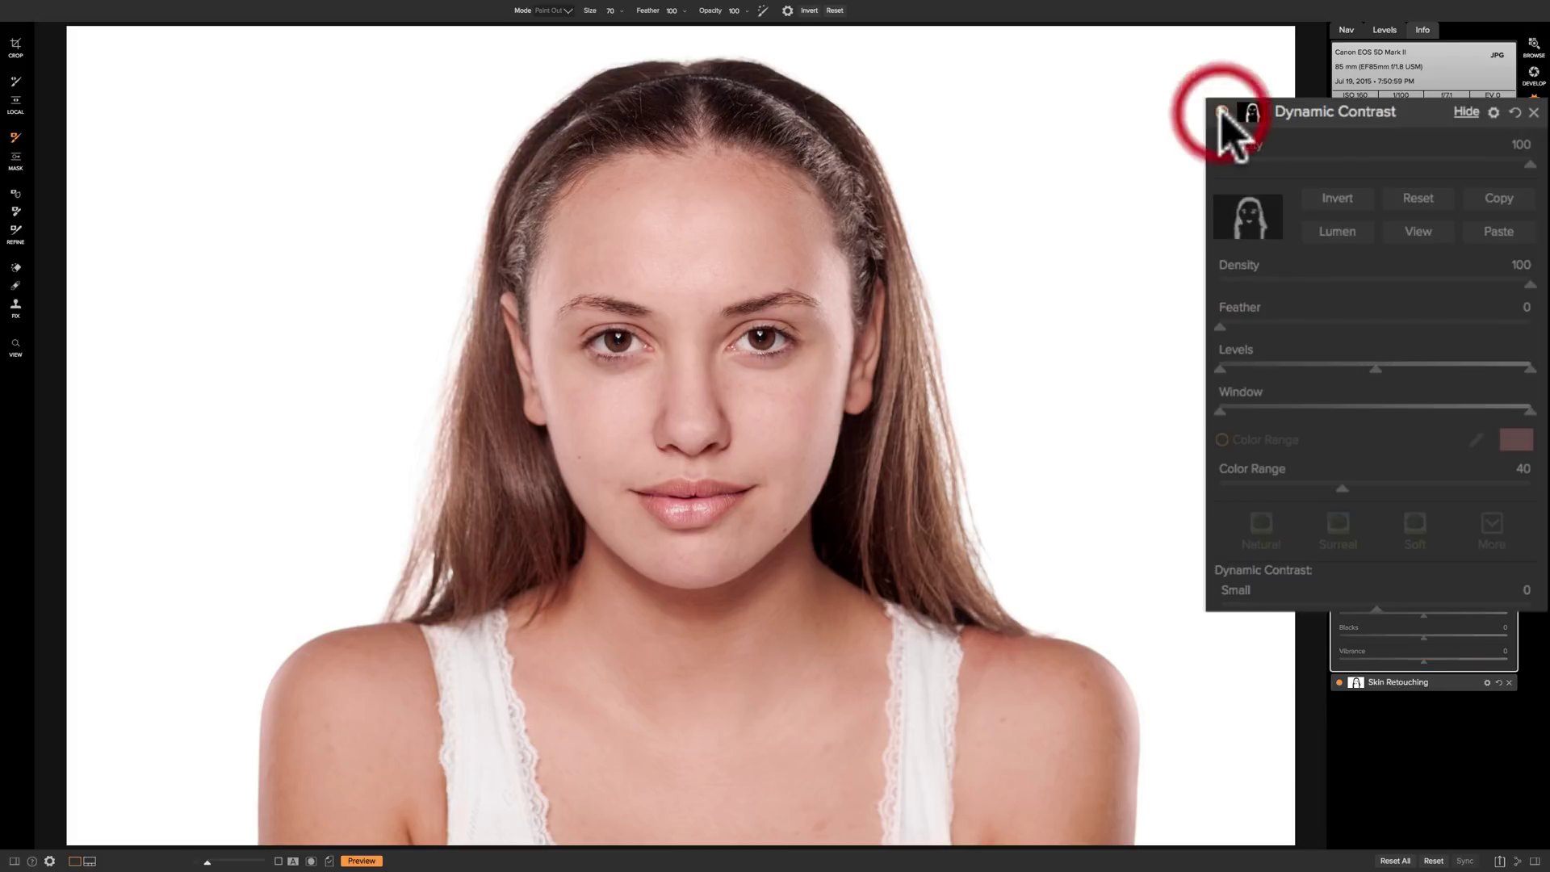
click(1221, 112)
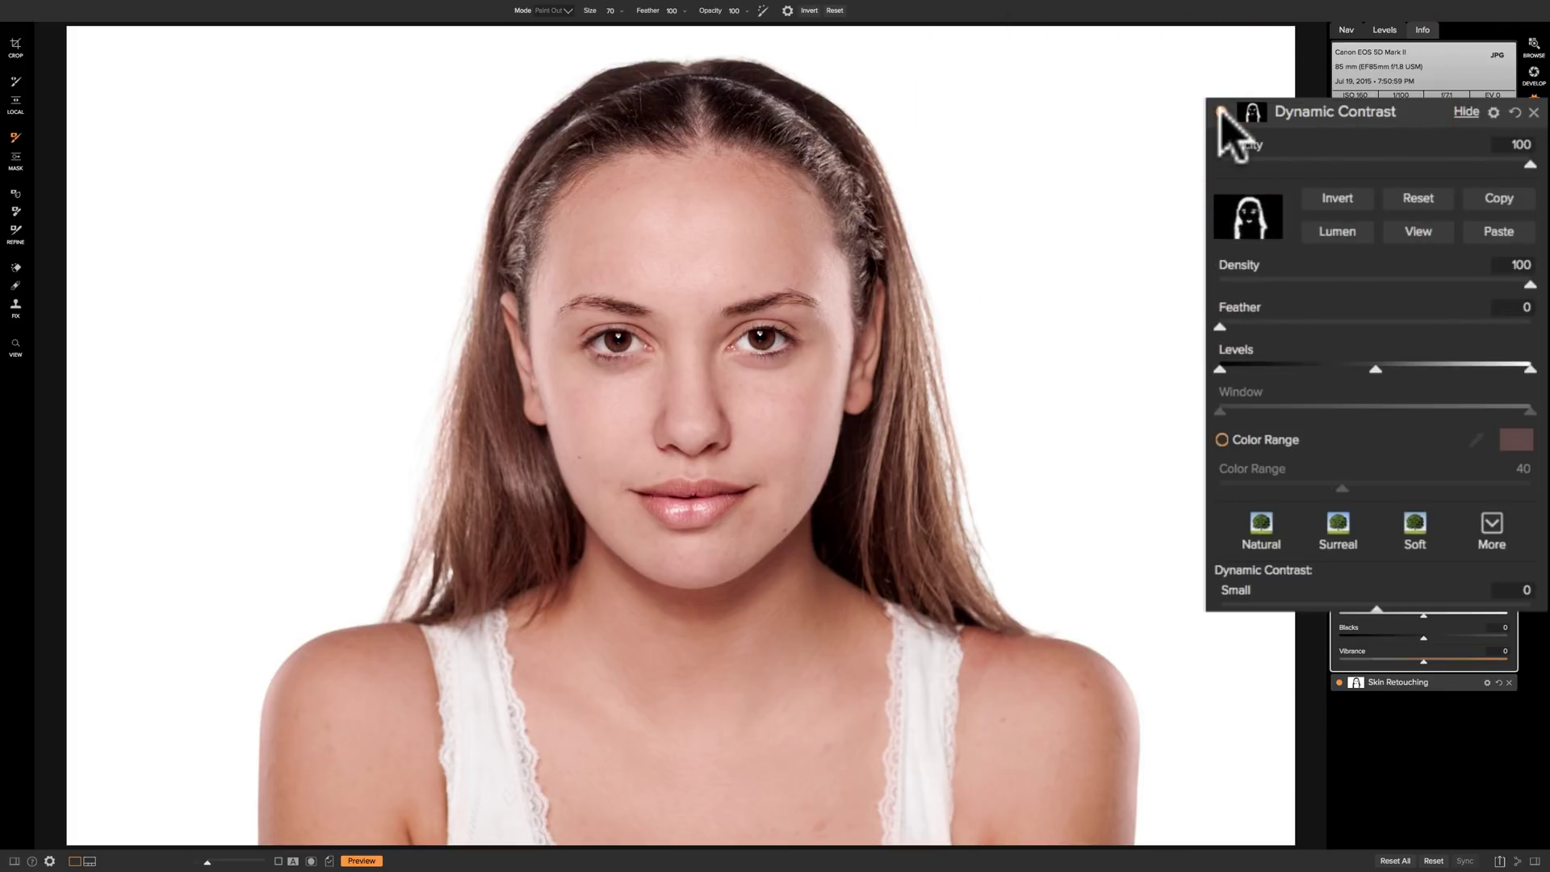
click(1221, 111)
click(1221, 112)
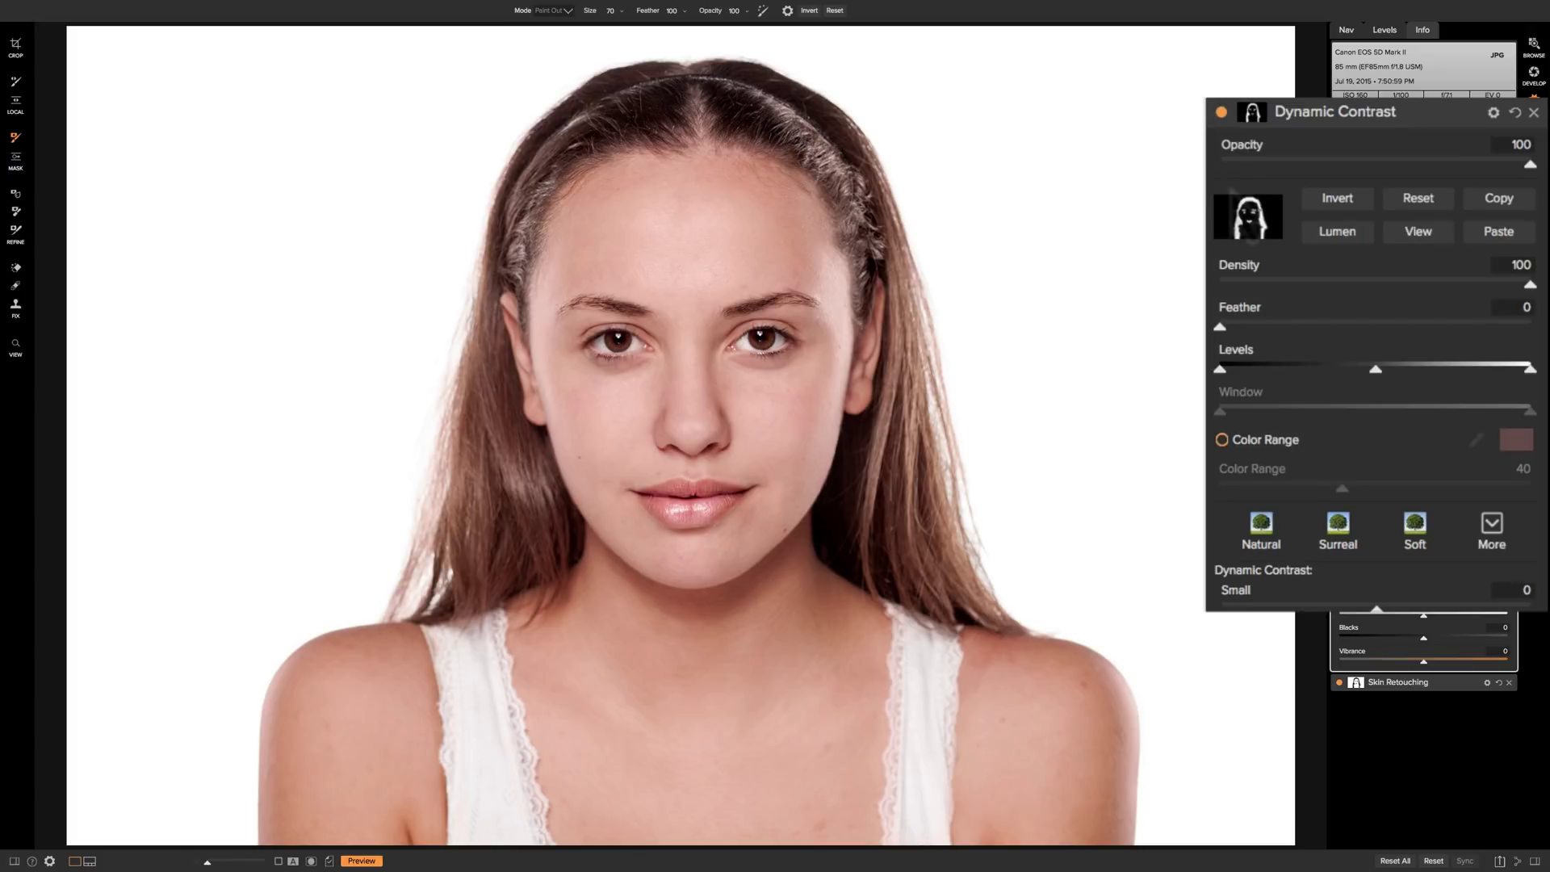
click(1221, 111)
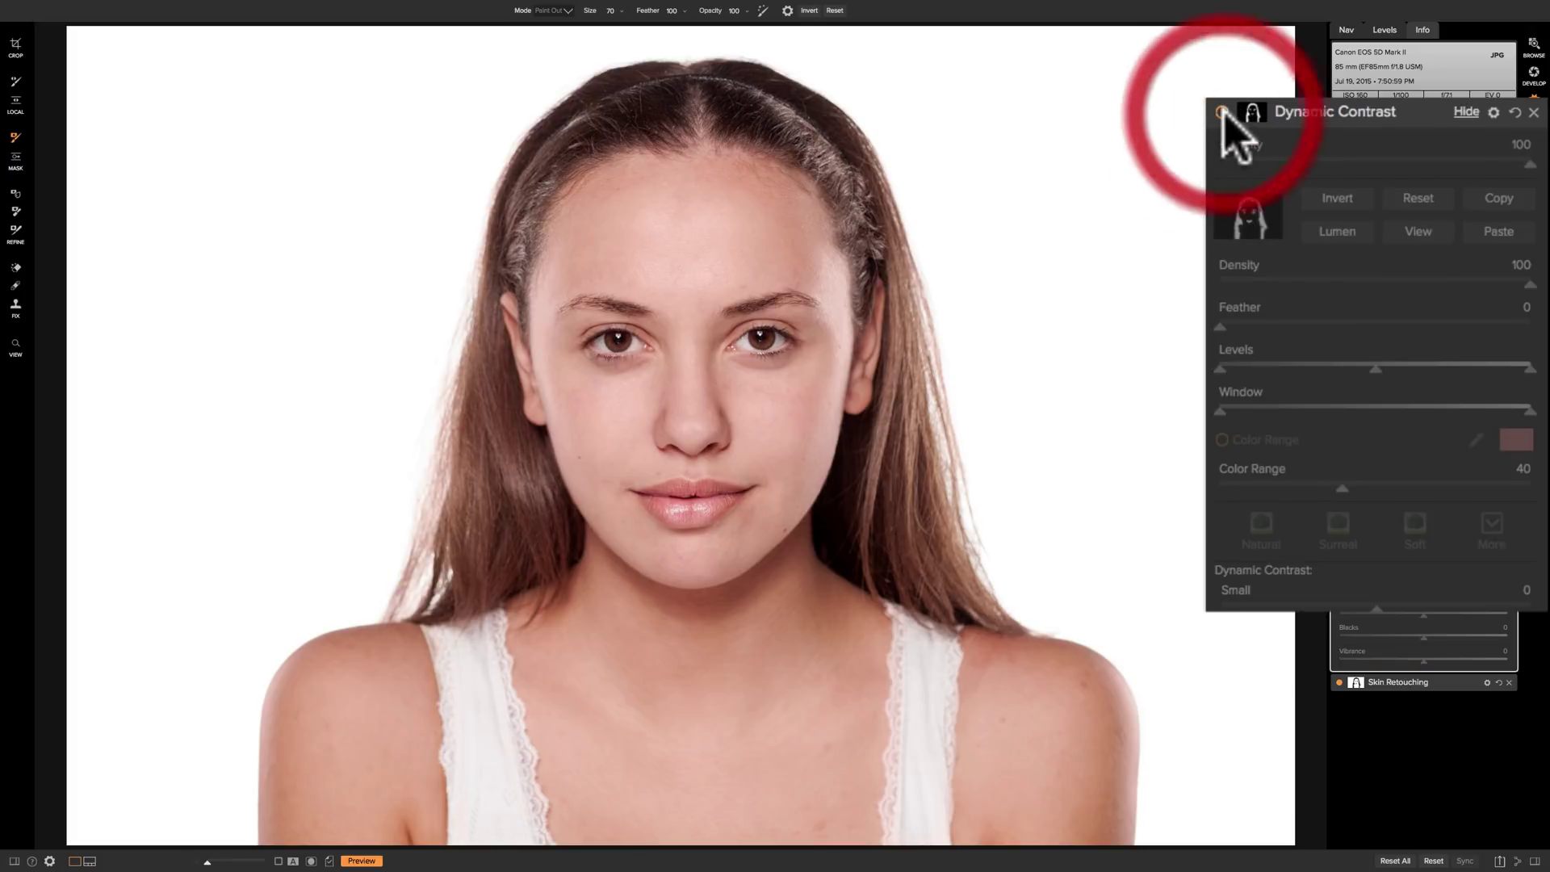
click(1221, 111)
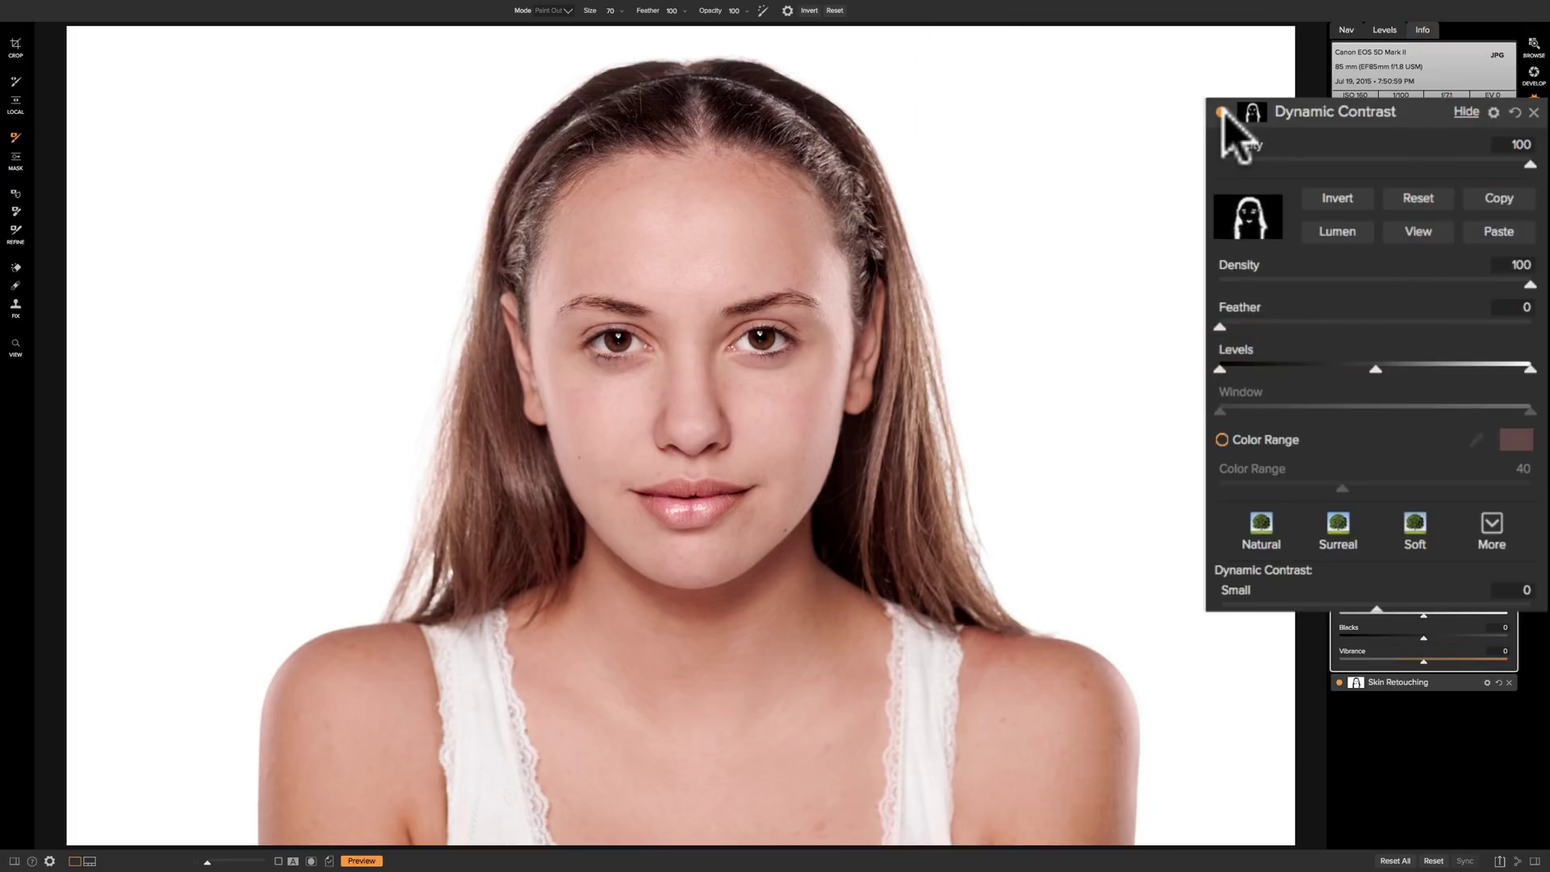
click(1221, 111)
click(1221, 112)
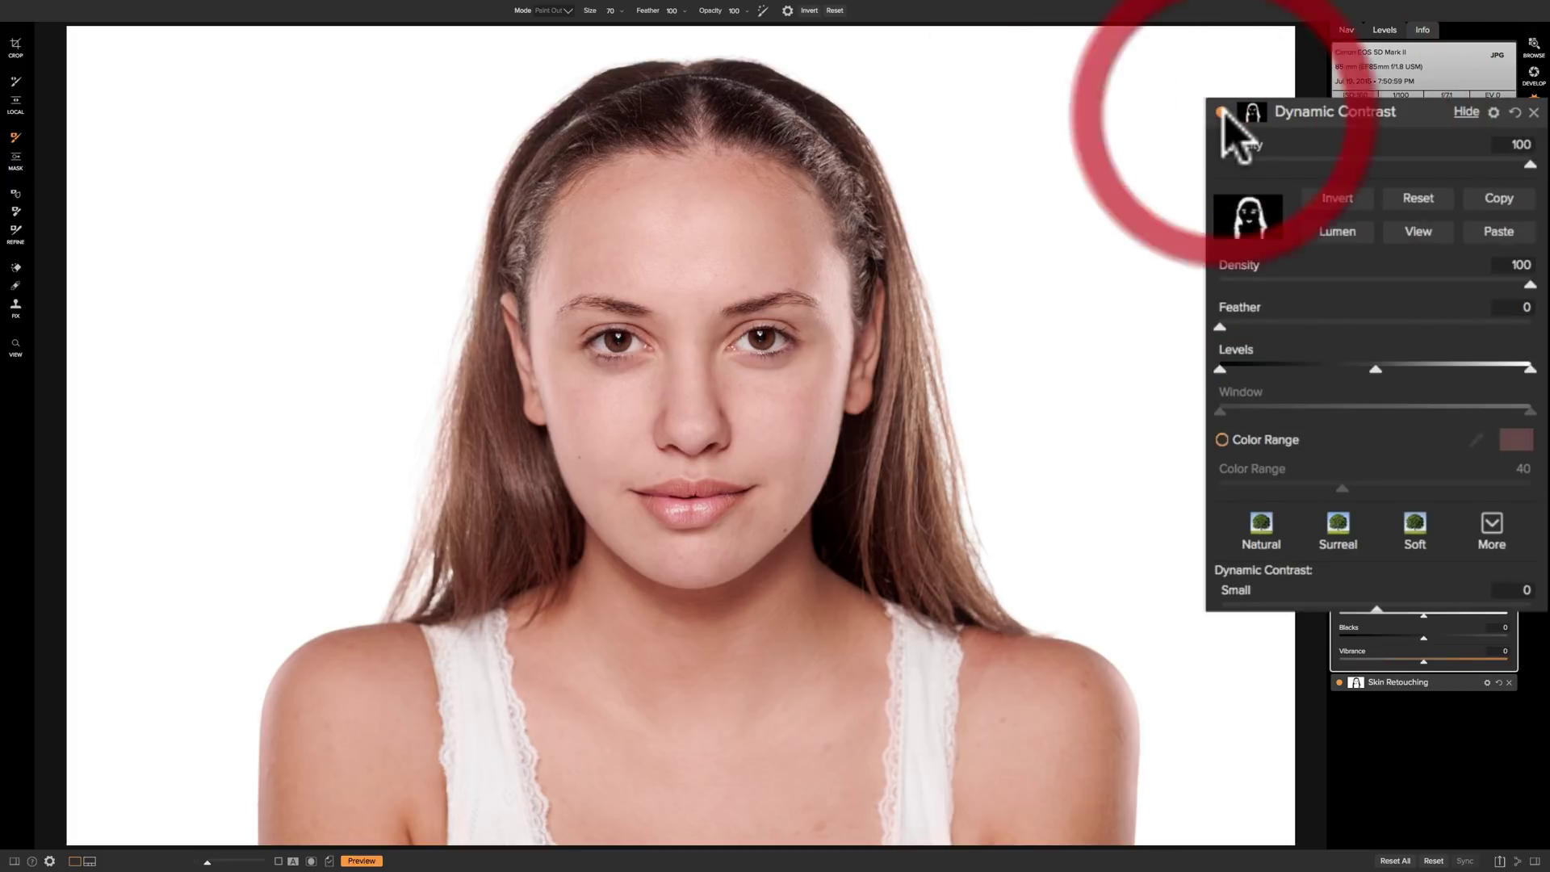
click(1221, 112)
click(1221, 111)
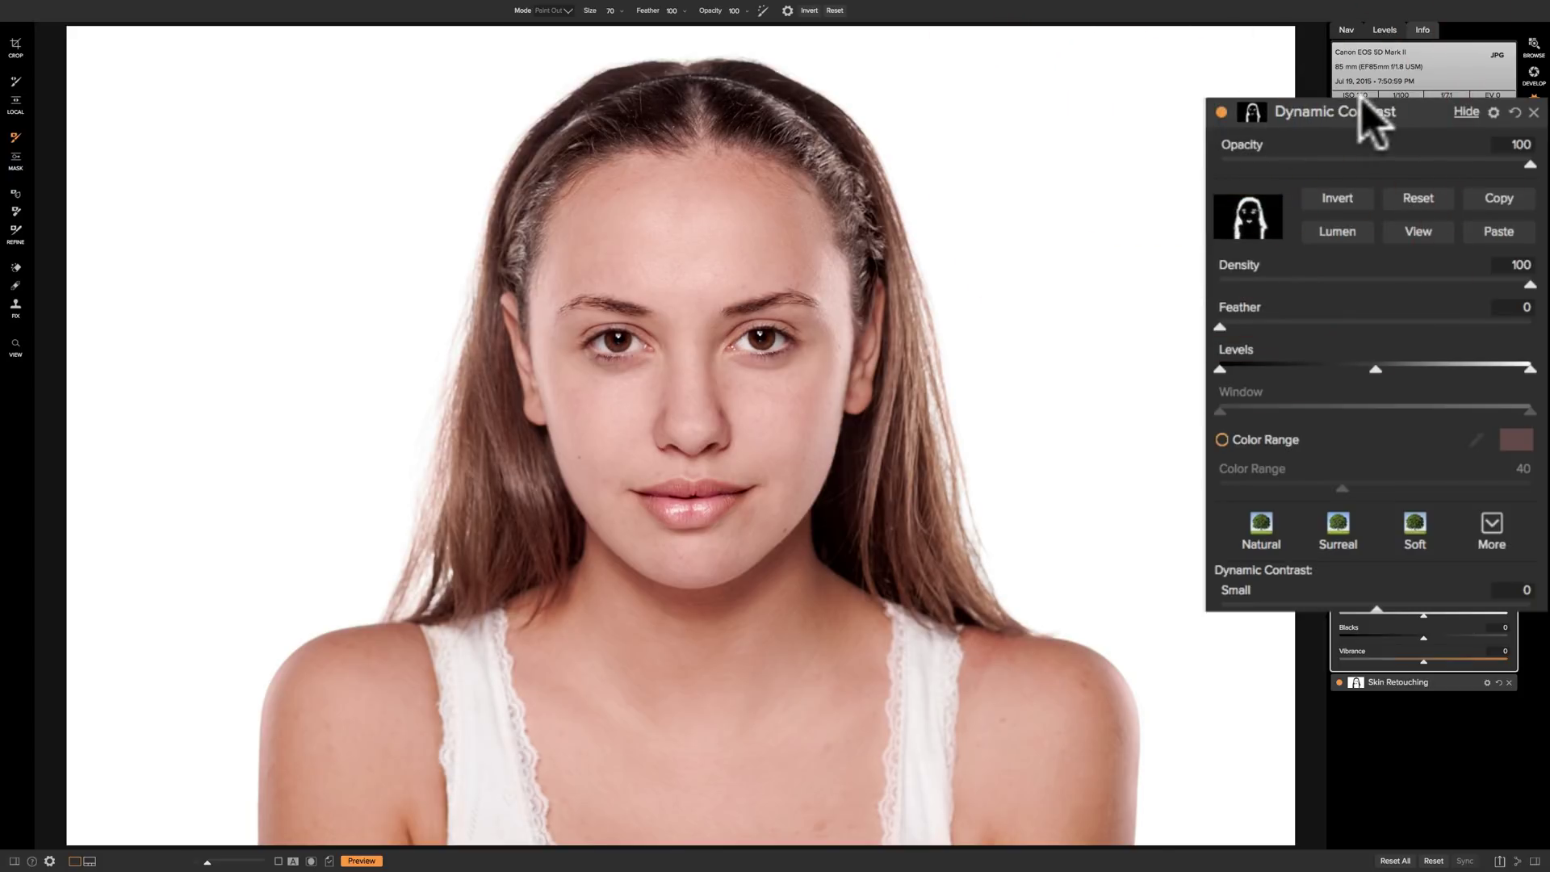
Step: Collapse Dynamic Contrast, add an empty filter layer, and toggle the before/after preview with \
click(1466, 112)
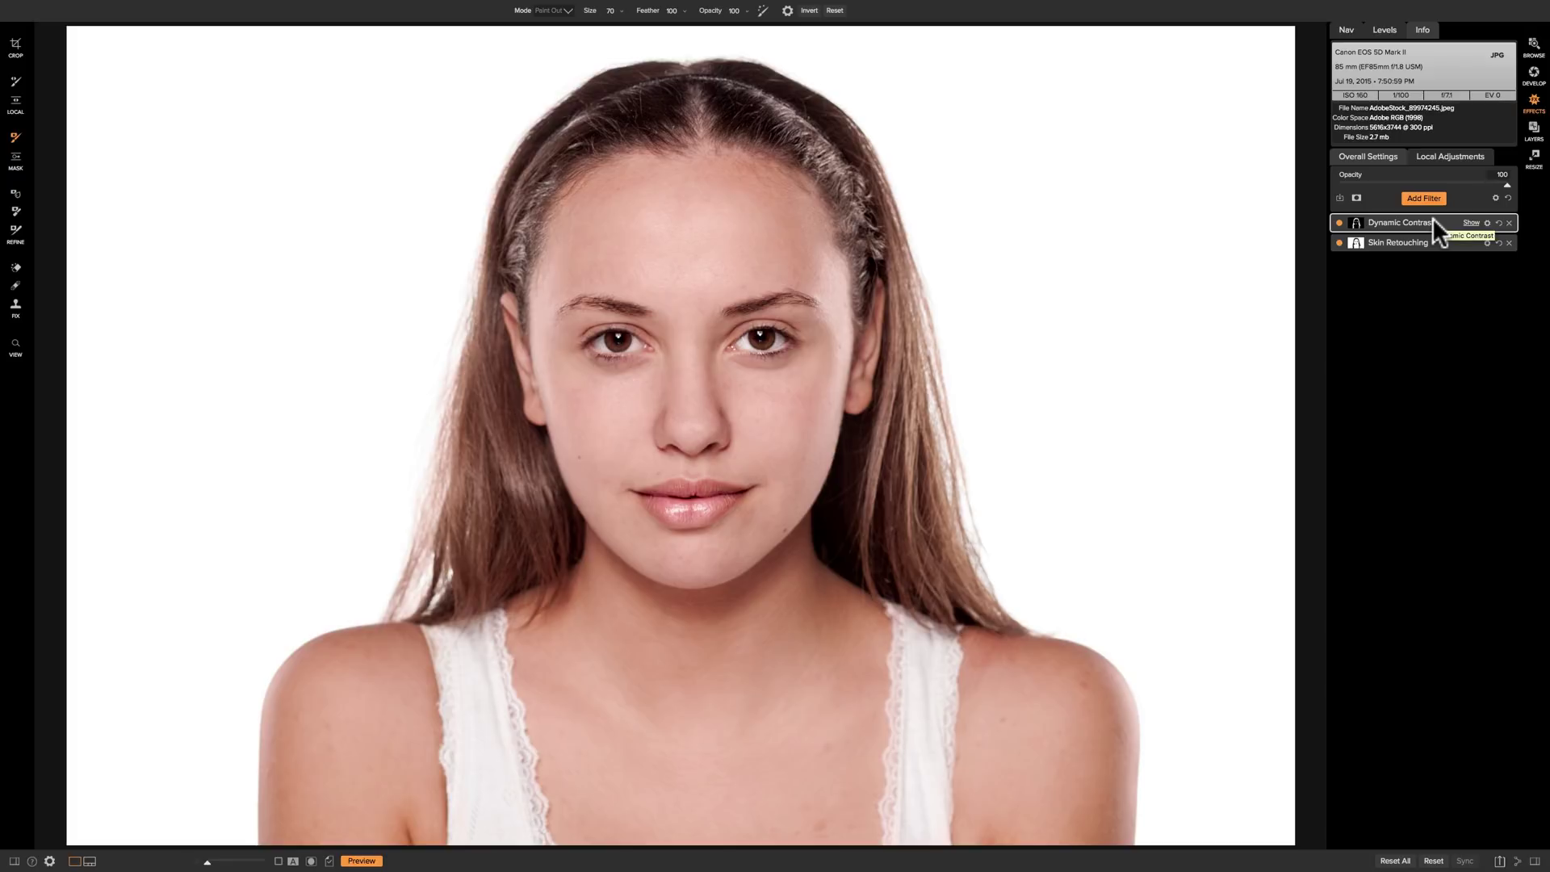
click(1424, 198)
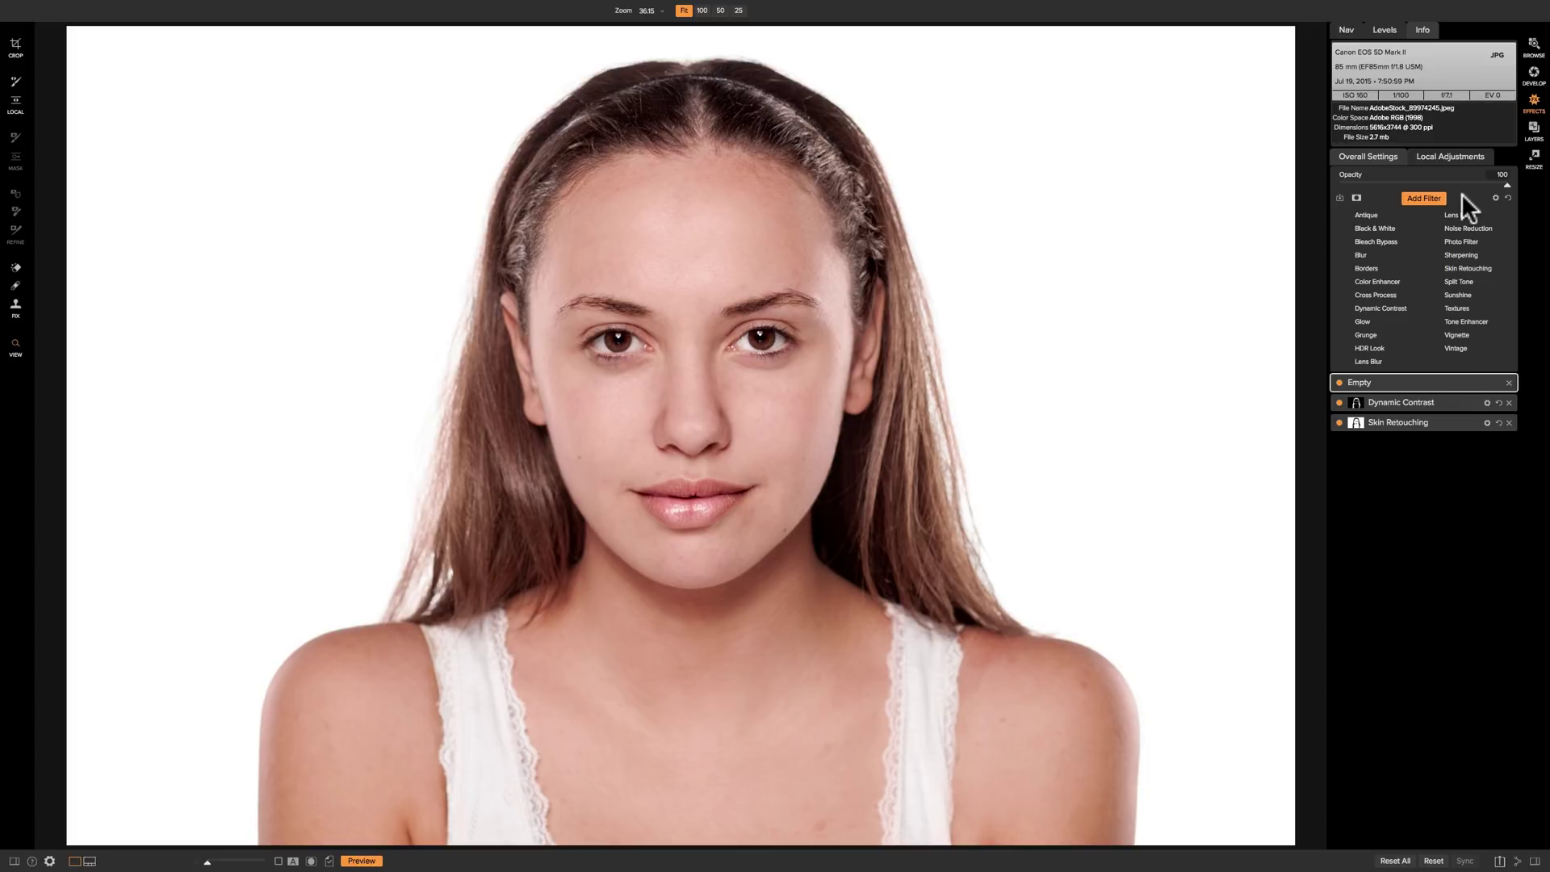
key(backslash)
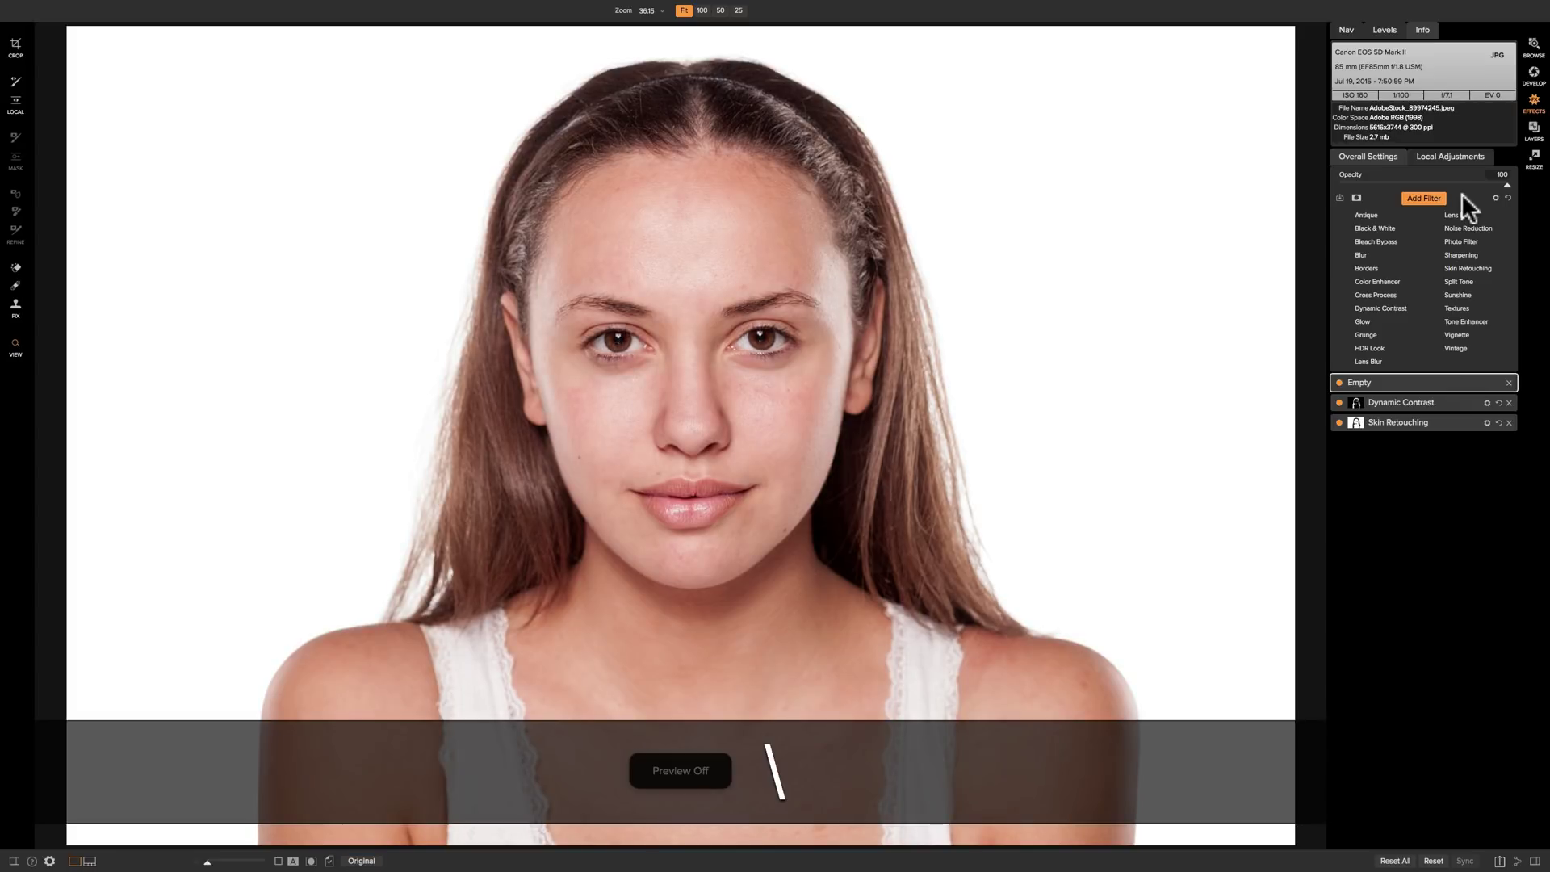
key(backslash)
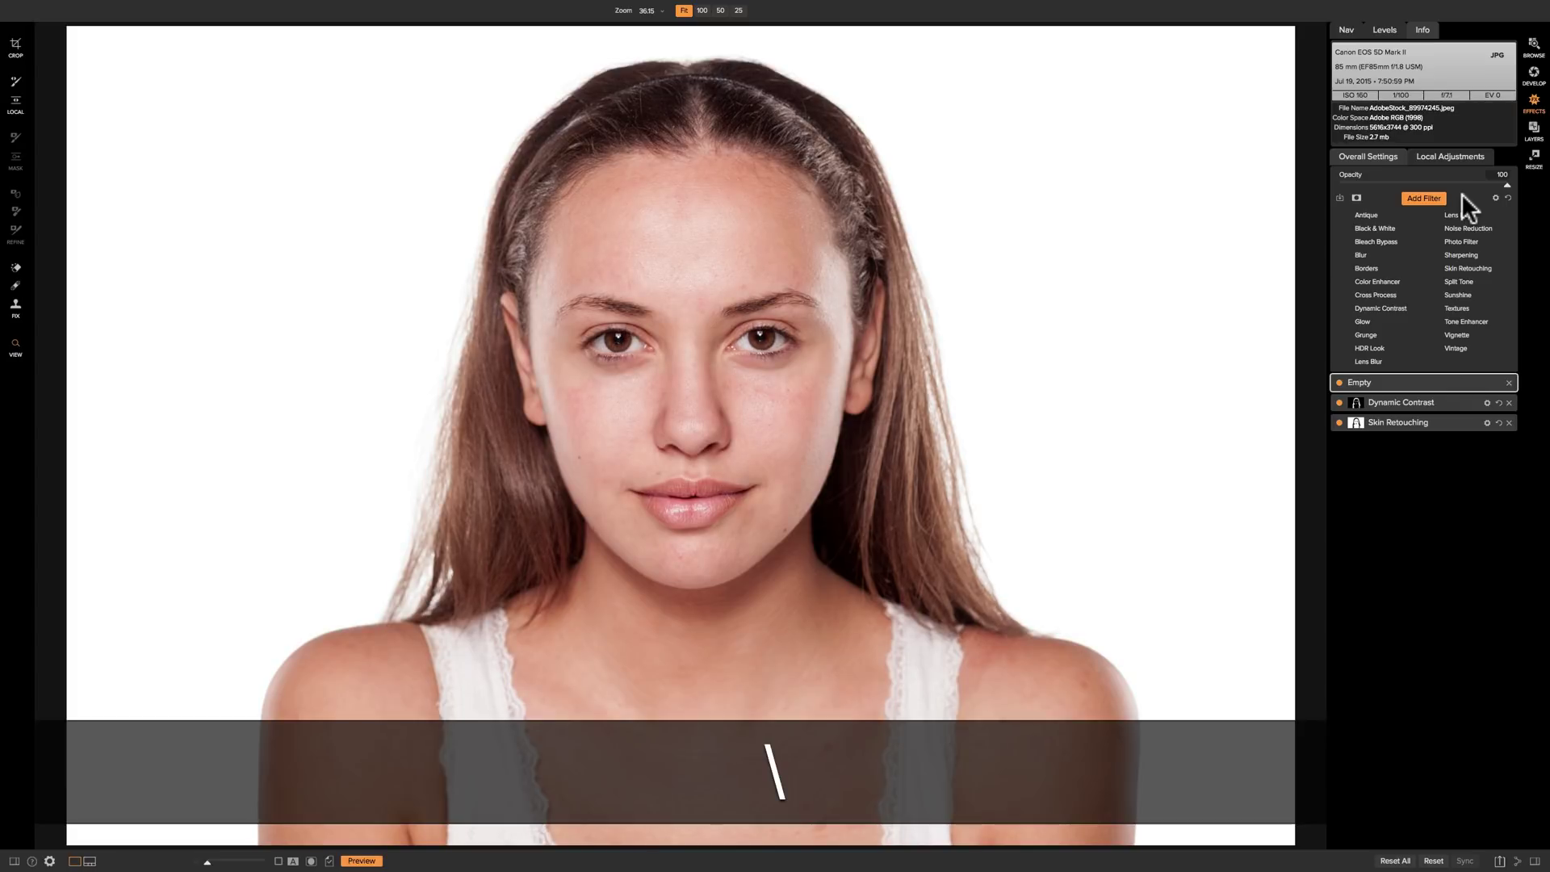
key(backslash)
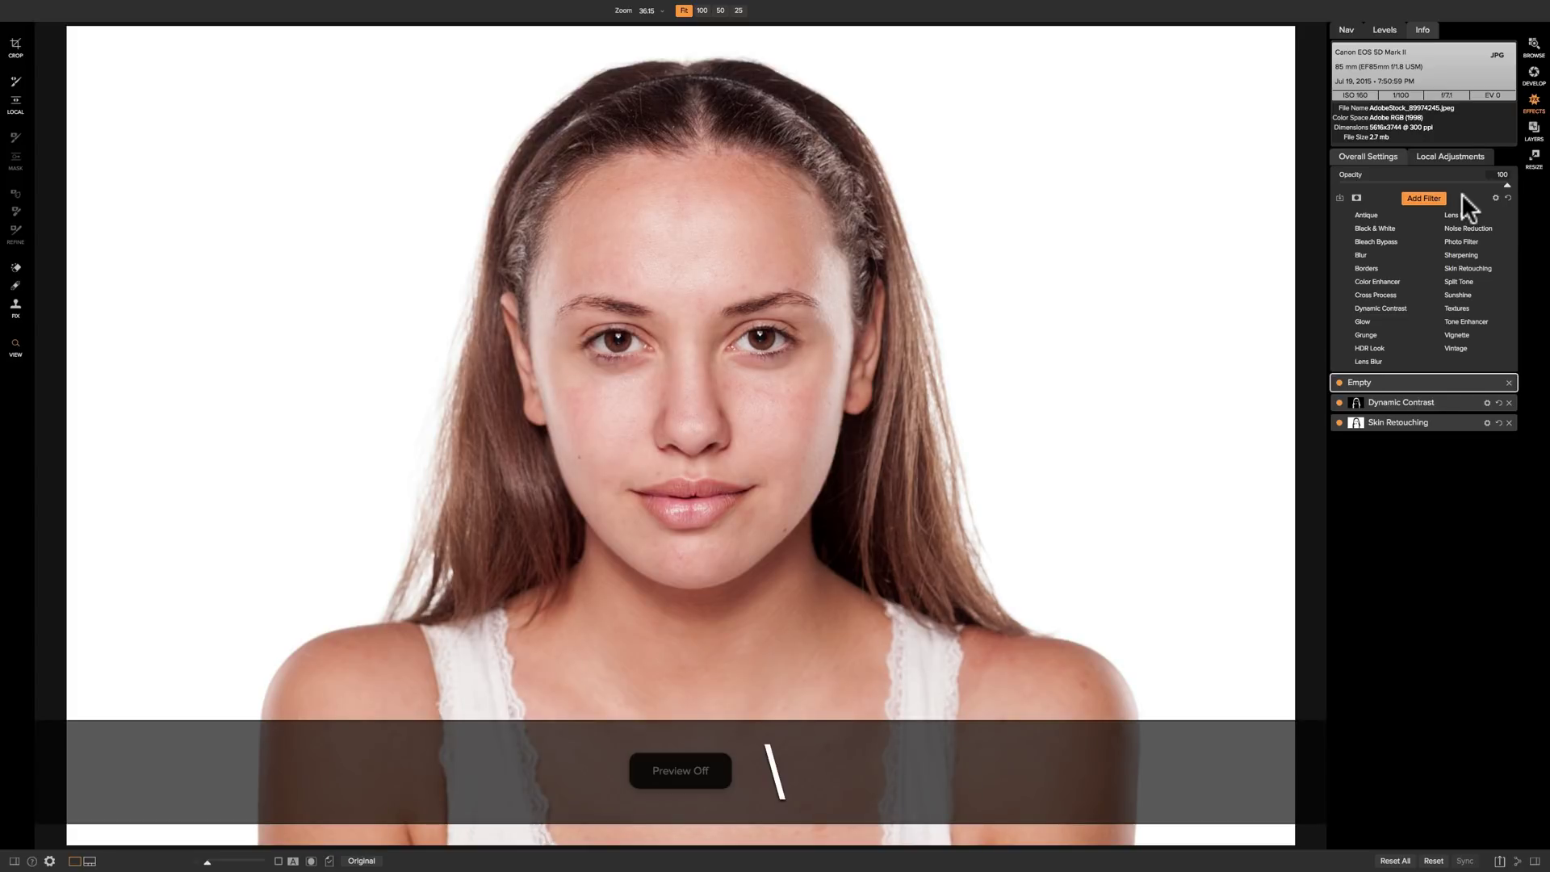
key(backslash)
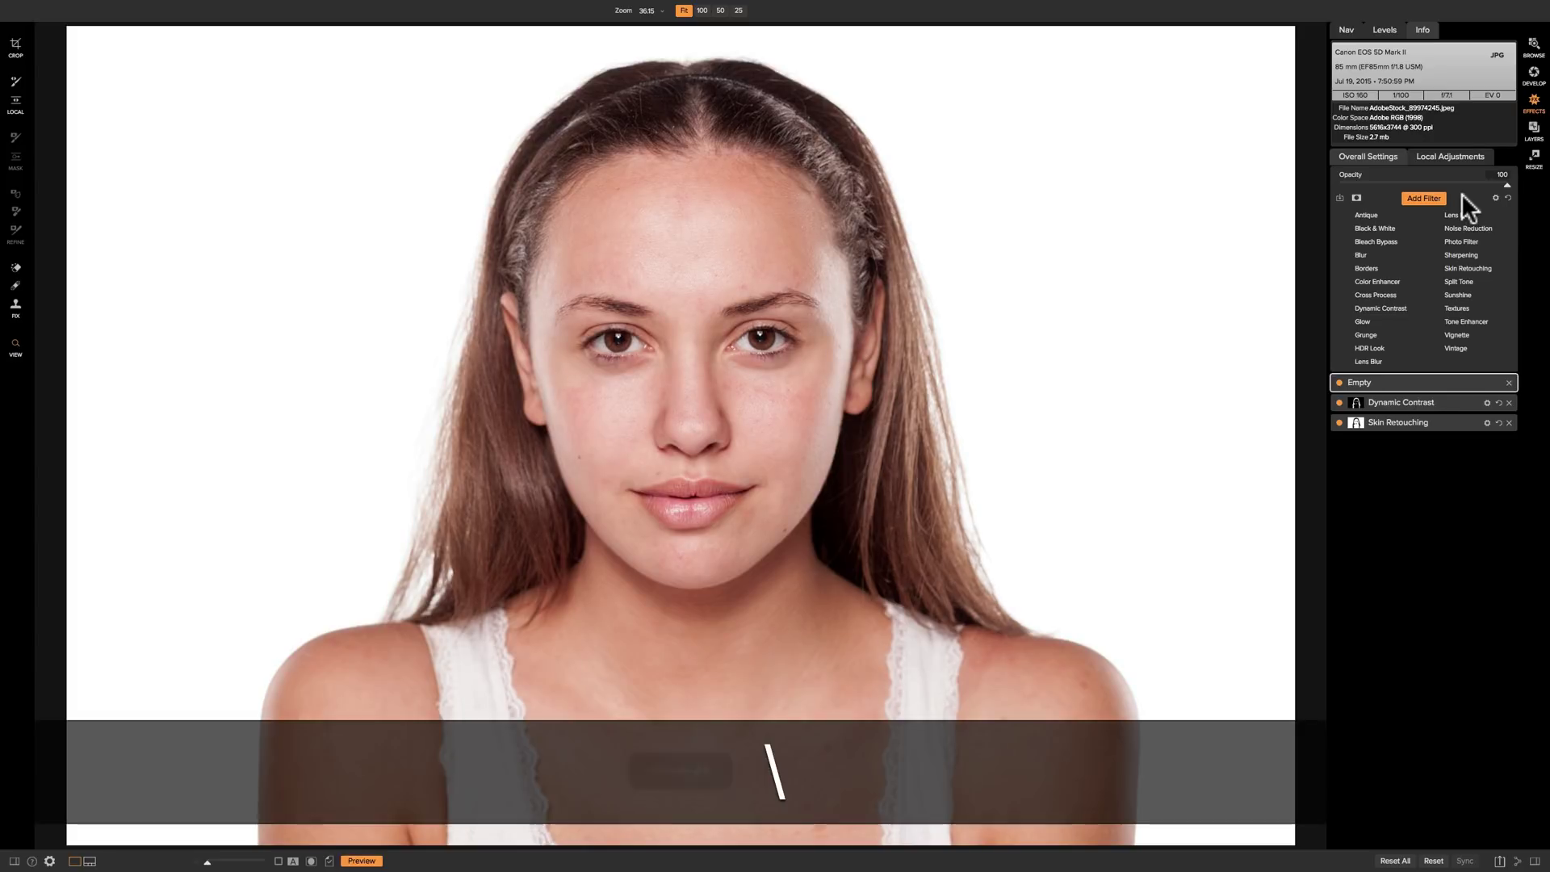